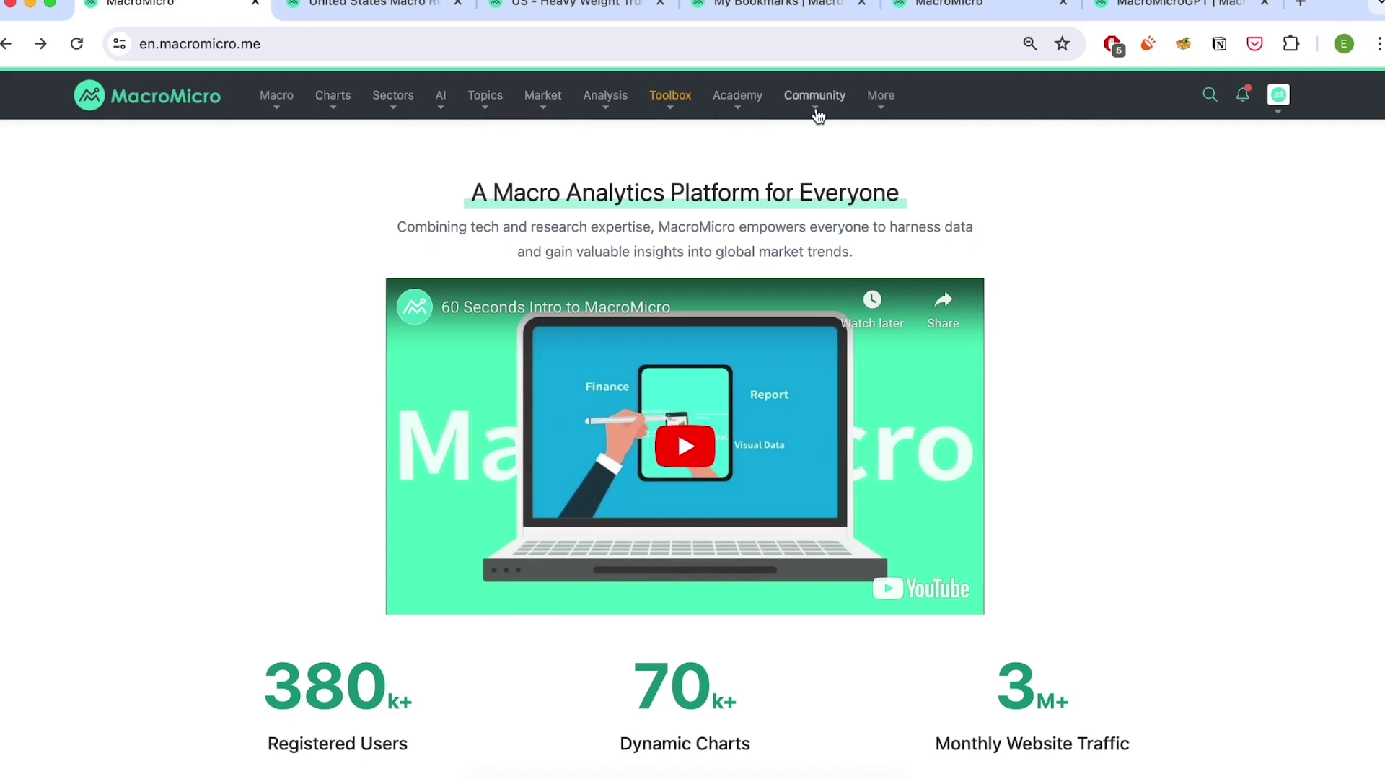
# - Choose Global under the top Macro menu to open the Global Macro Report
pyautogui.click(279, 112)
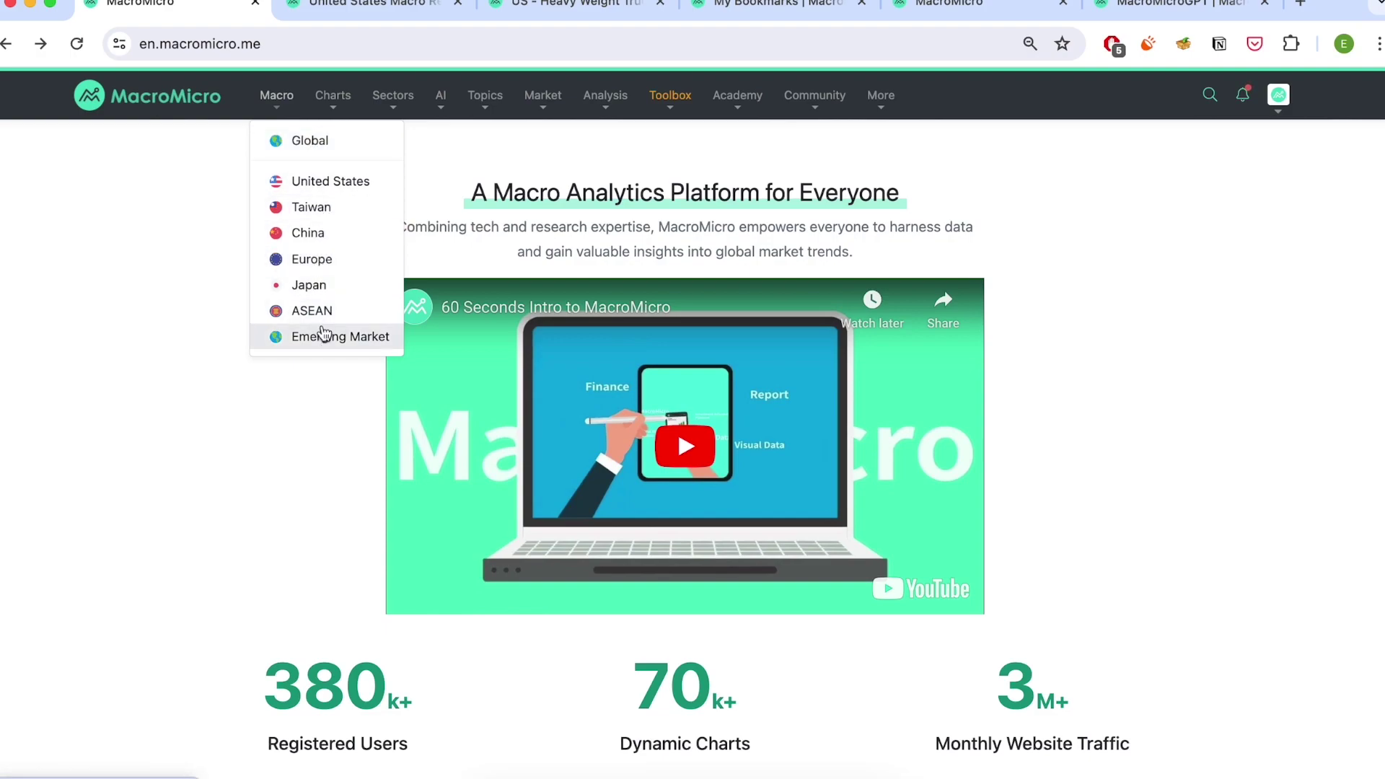
pyautogui.click(293, 144)
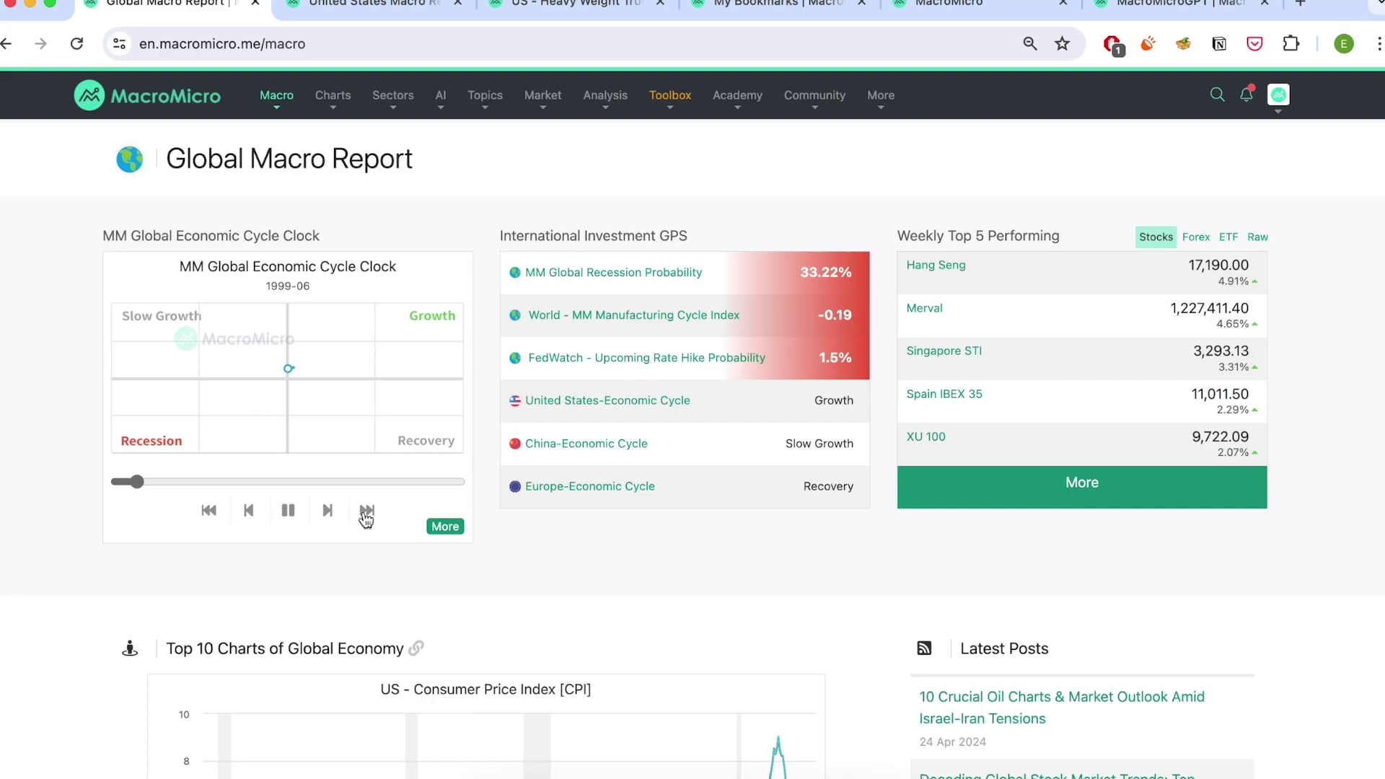
# - Fast-forward the cycle clock four times to about 2020, then view its MM Global Economic Cycle chart tab
pyautogui.click(366, 513)
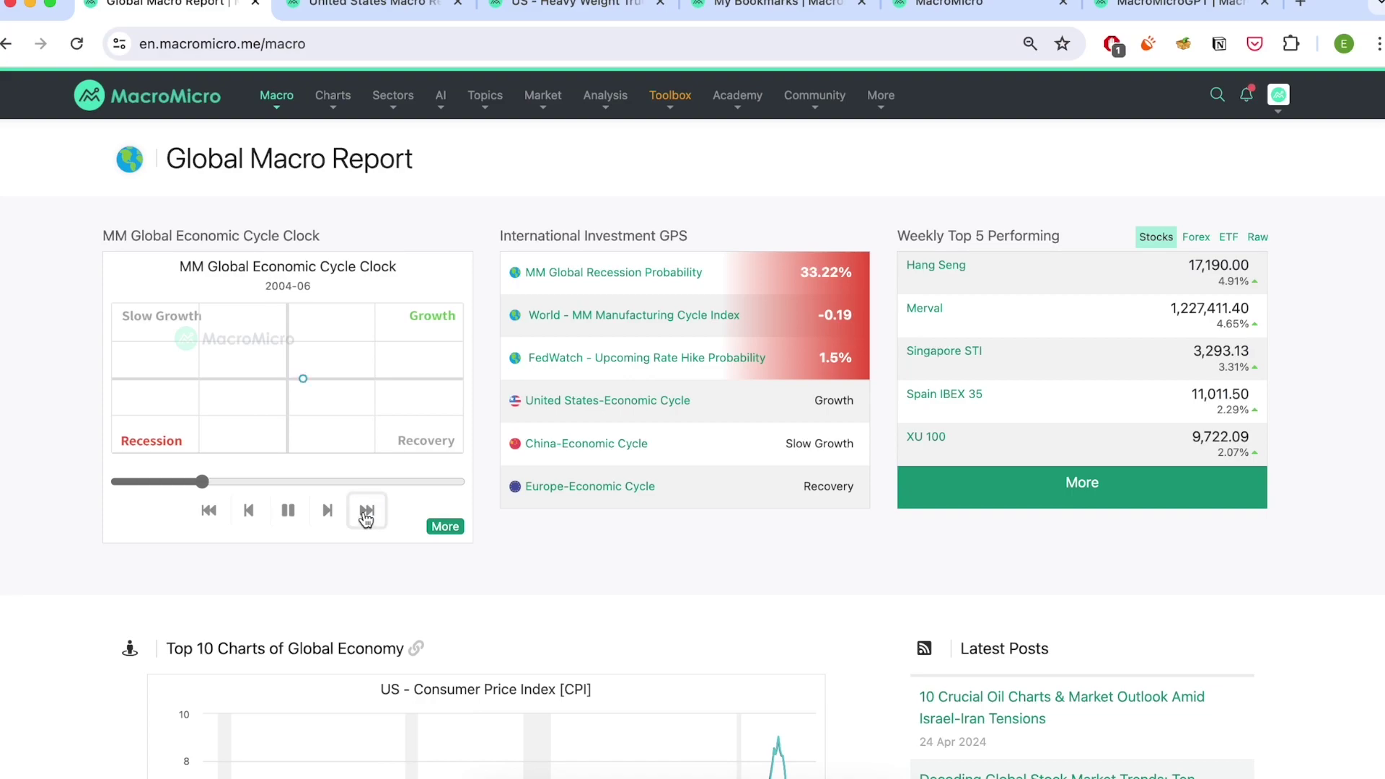
pyautogui.click(366, 514)
pyautogui.click(366, 514)
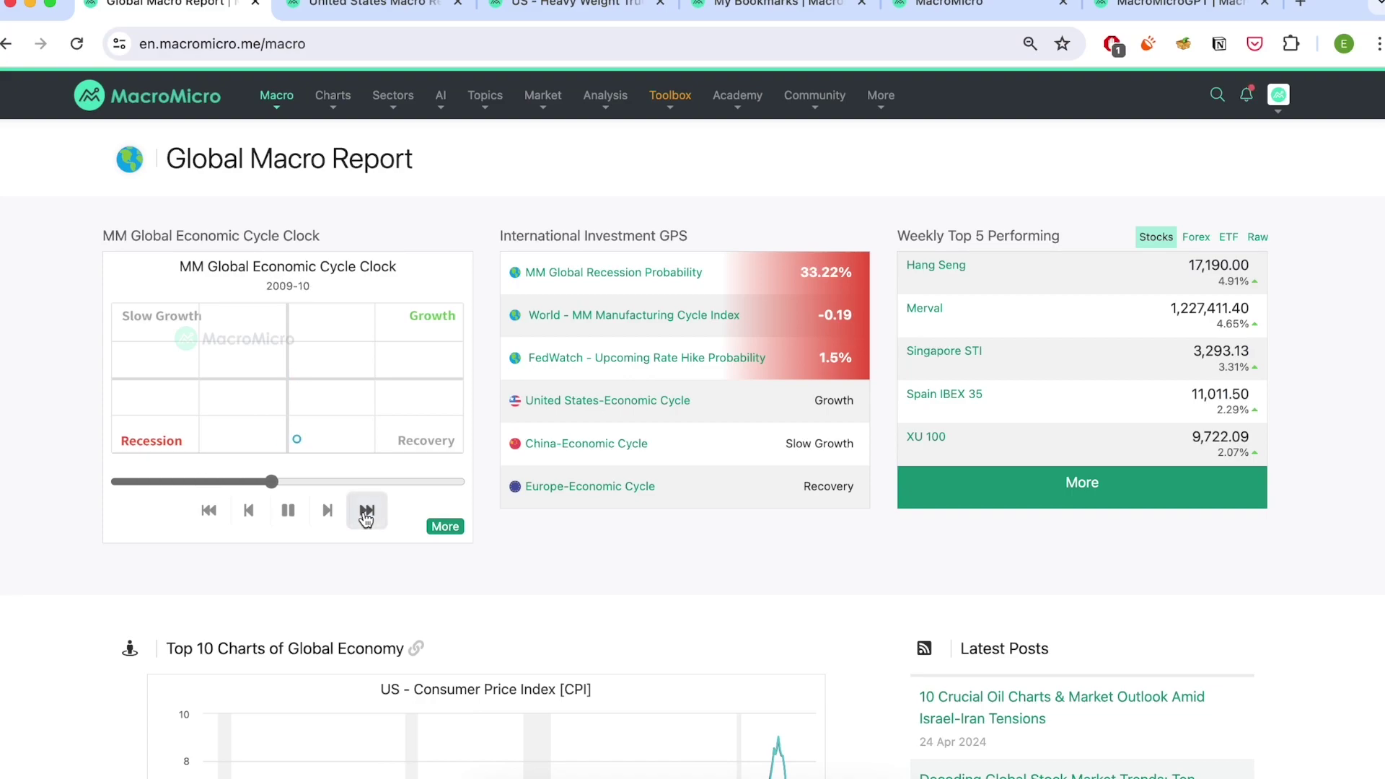
pyautogui.click(367, 515)
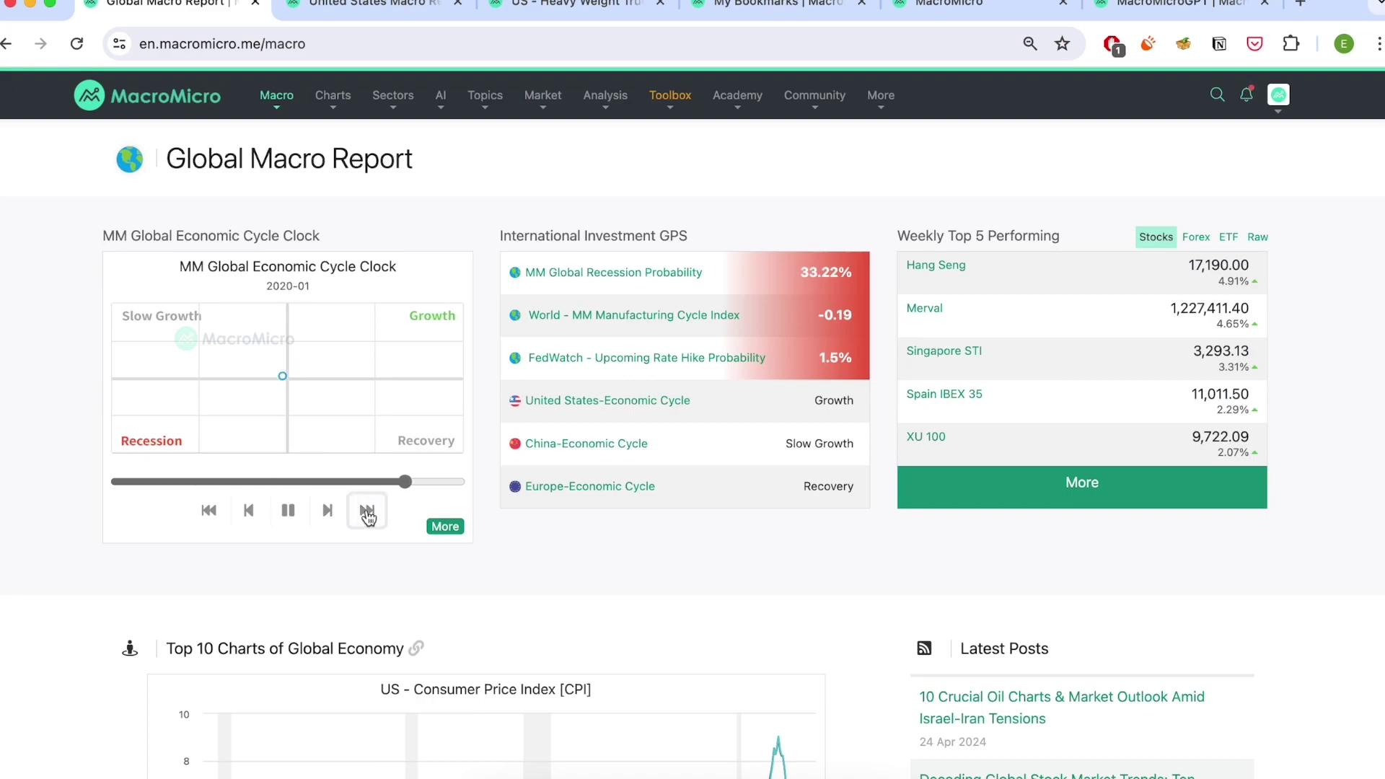
pyautogui.click(444, 527)
pyautogui.click(346, 10)
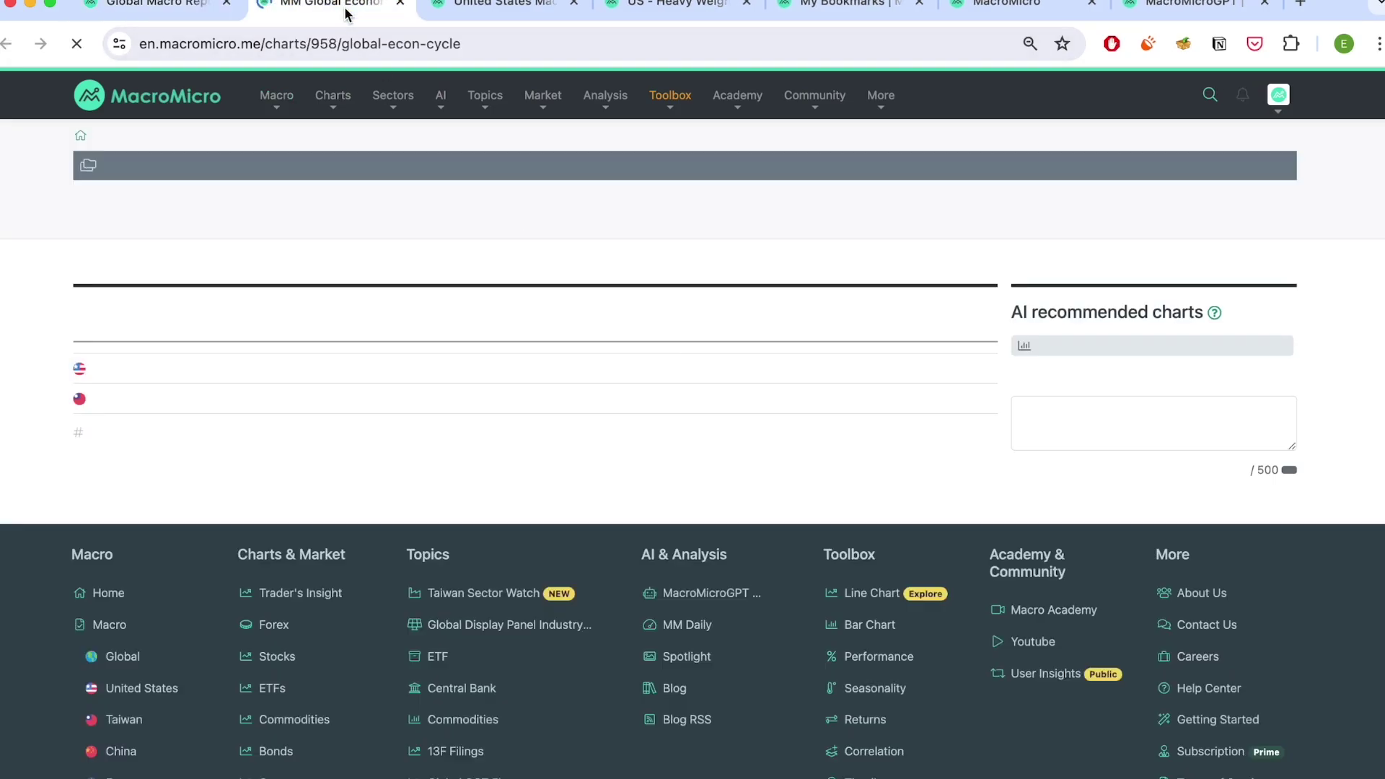
# - Expand the cycle clock's full AI definition text and read through it
pyautogui.click(1154, 355)
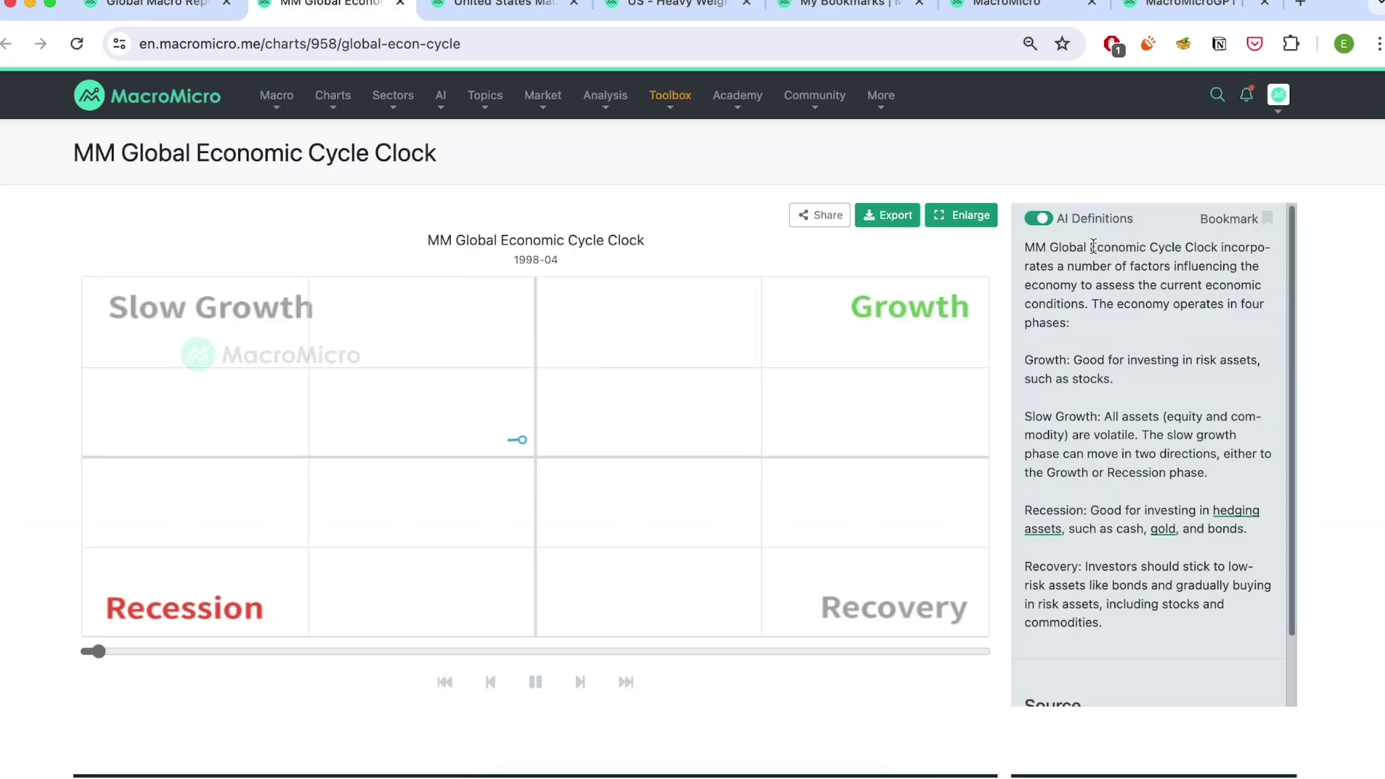
pyautogui.scroll(-2, 1123, 404)
pyautogui.scroll(-2, 1122, 525)
pyautogui.scroll(3, 1123, 525)
pyautogui.scroll(-5, 1125, 152)
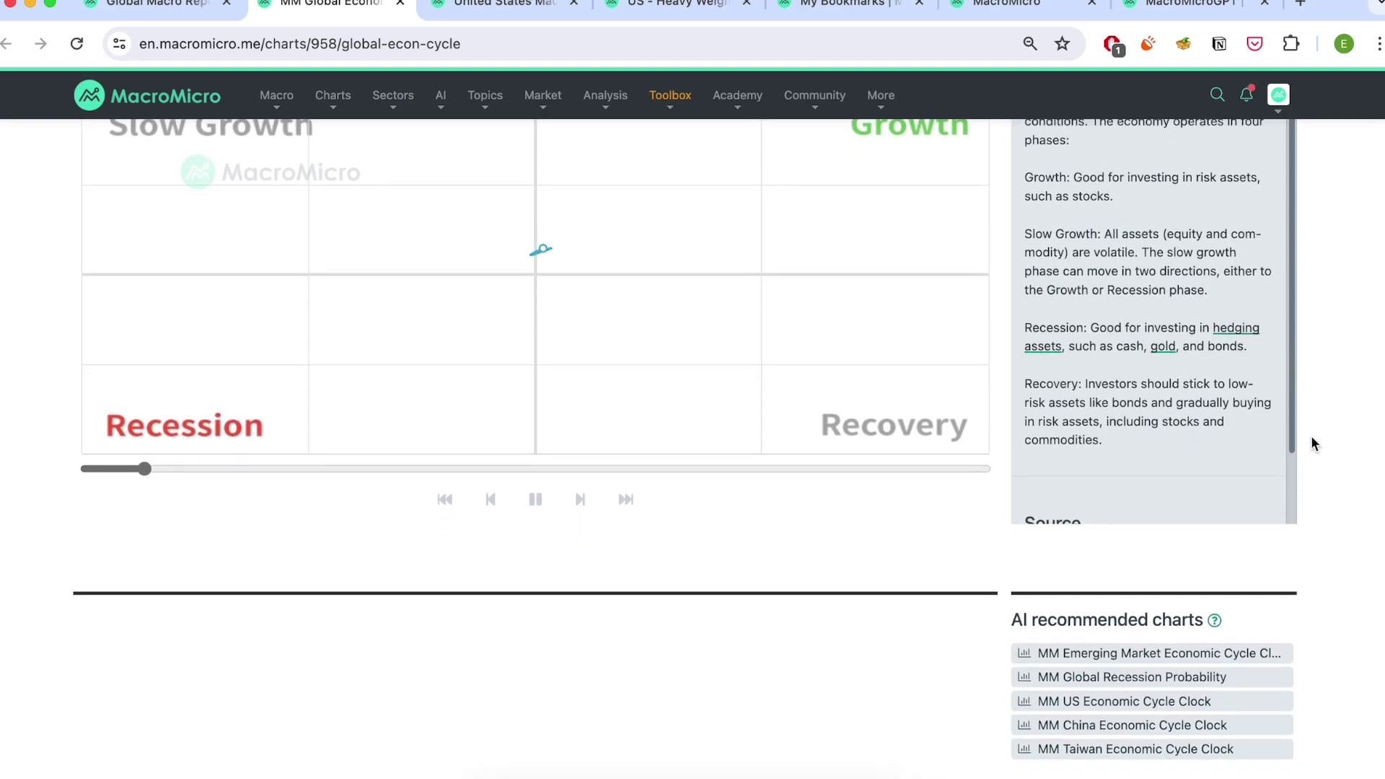
pyautogui.scroll(-3, 1312, 441)
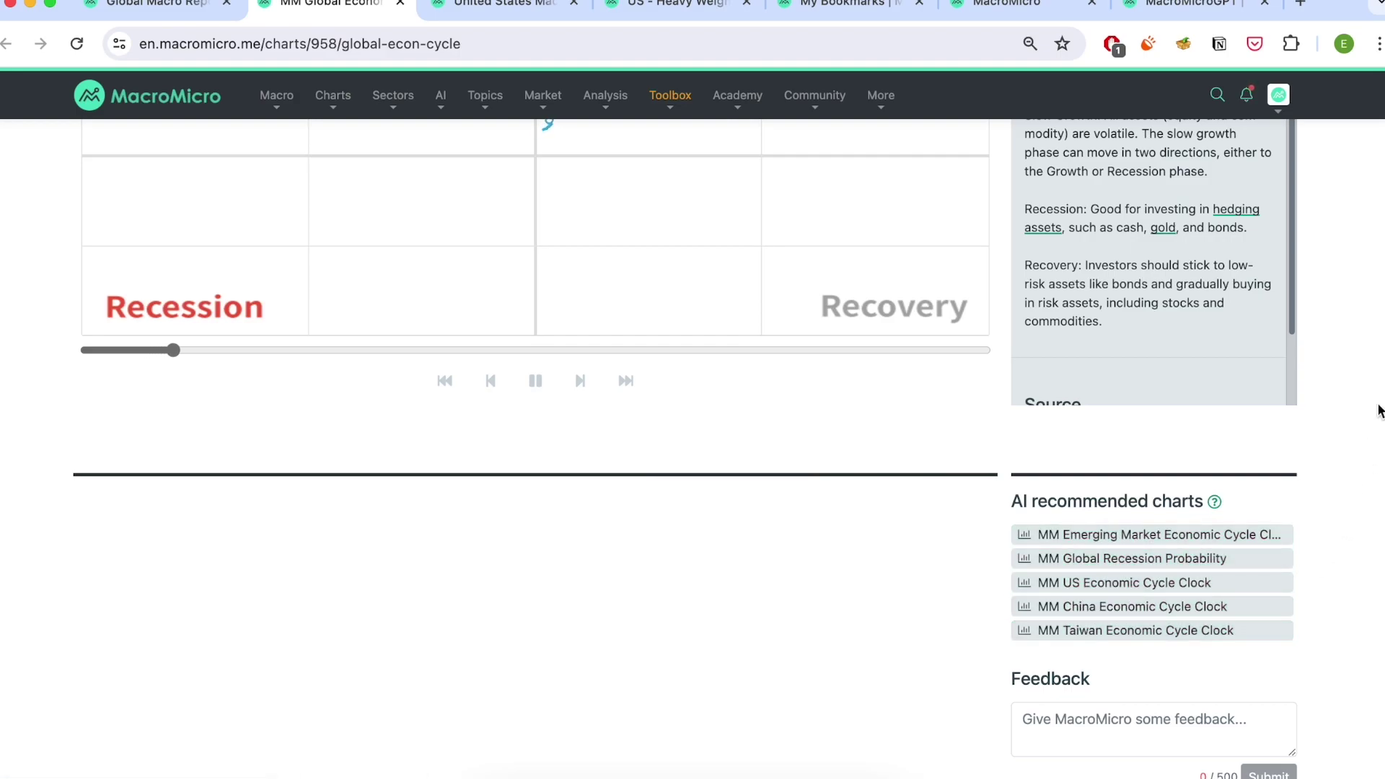
# - Cycle through the open report tabs, ending back on the Global Macro Report
pyautogui.hotkey('ctrl', 'shift', 'Tab')
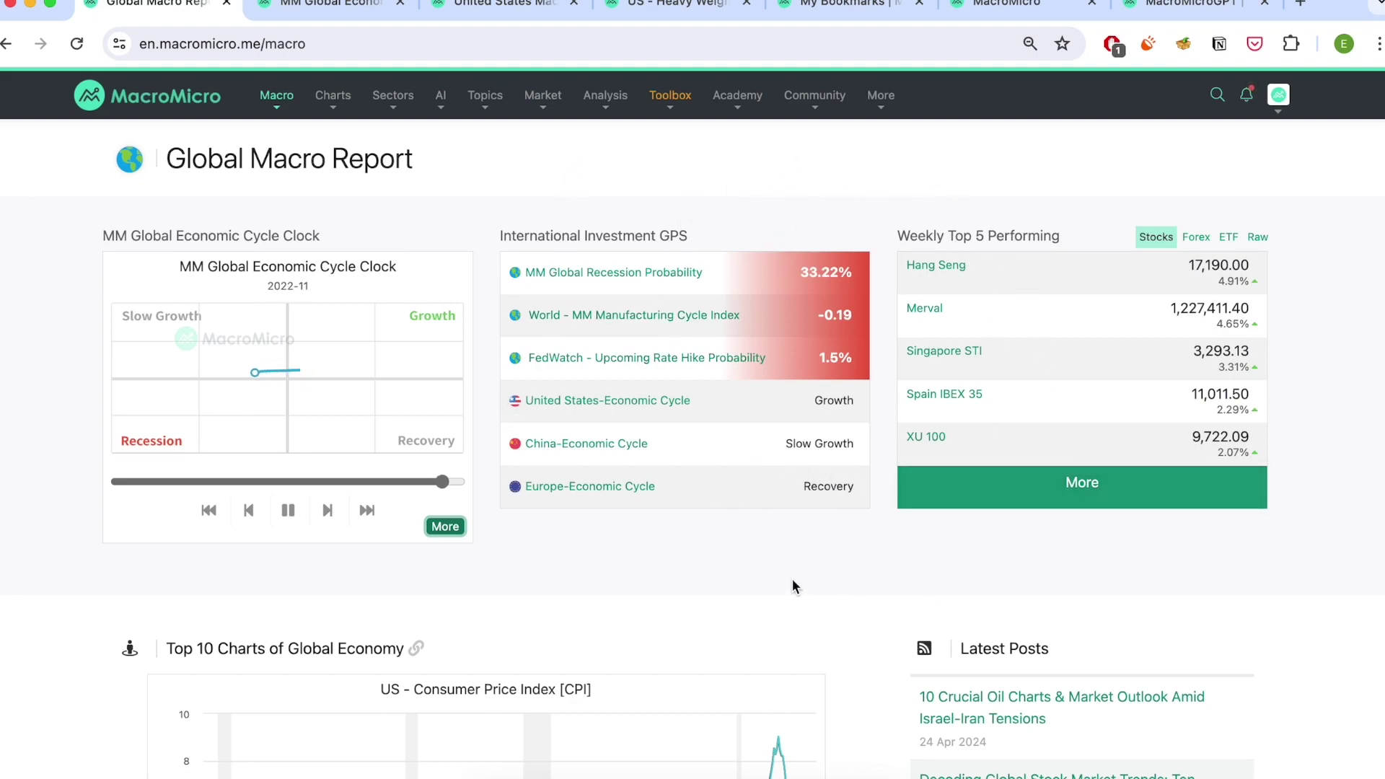
pyautogui.hotkey('ctrl', 'Tab')
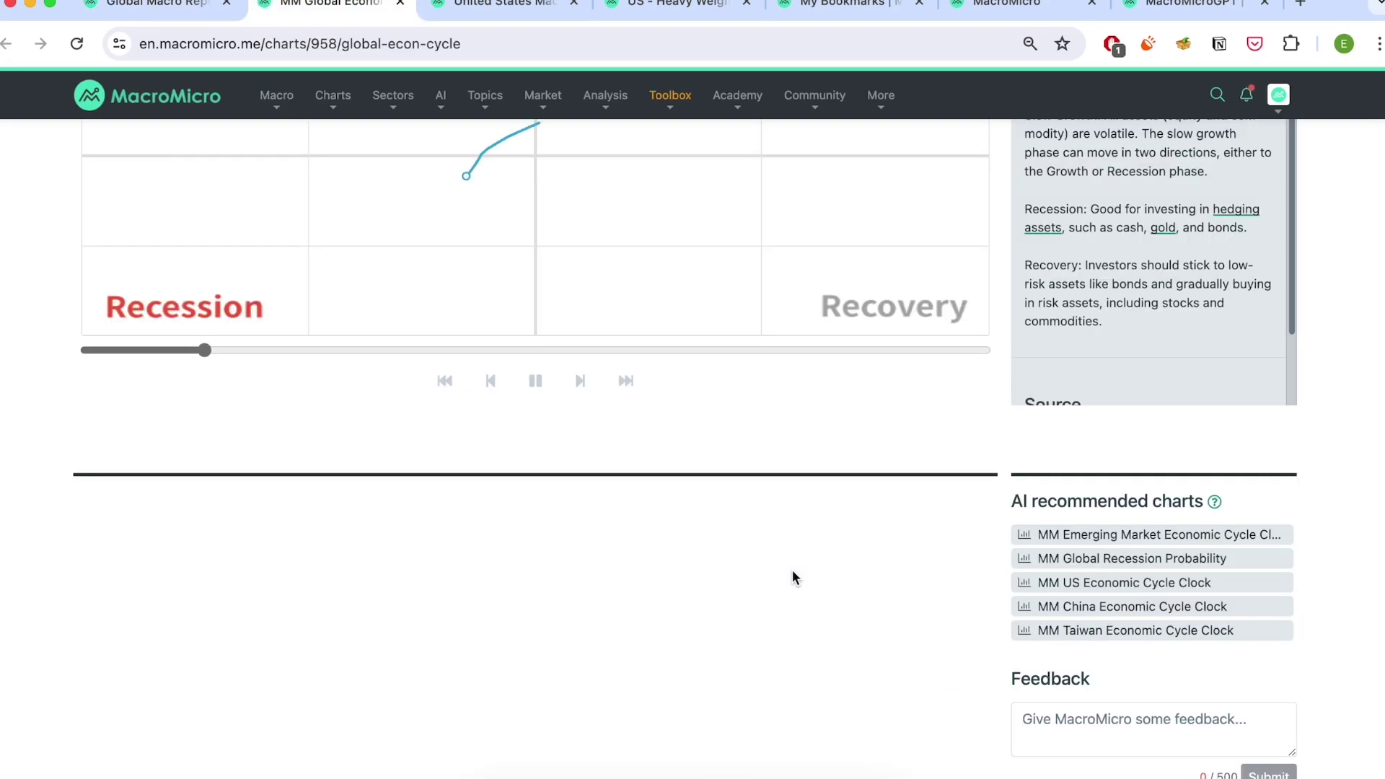
pyautogui.hotkey('ctrl', 'Tab')
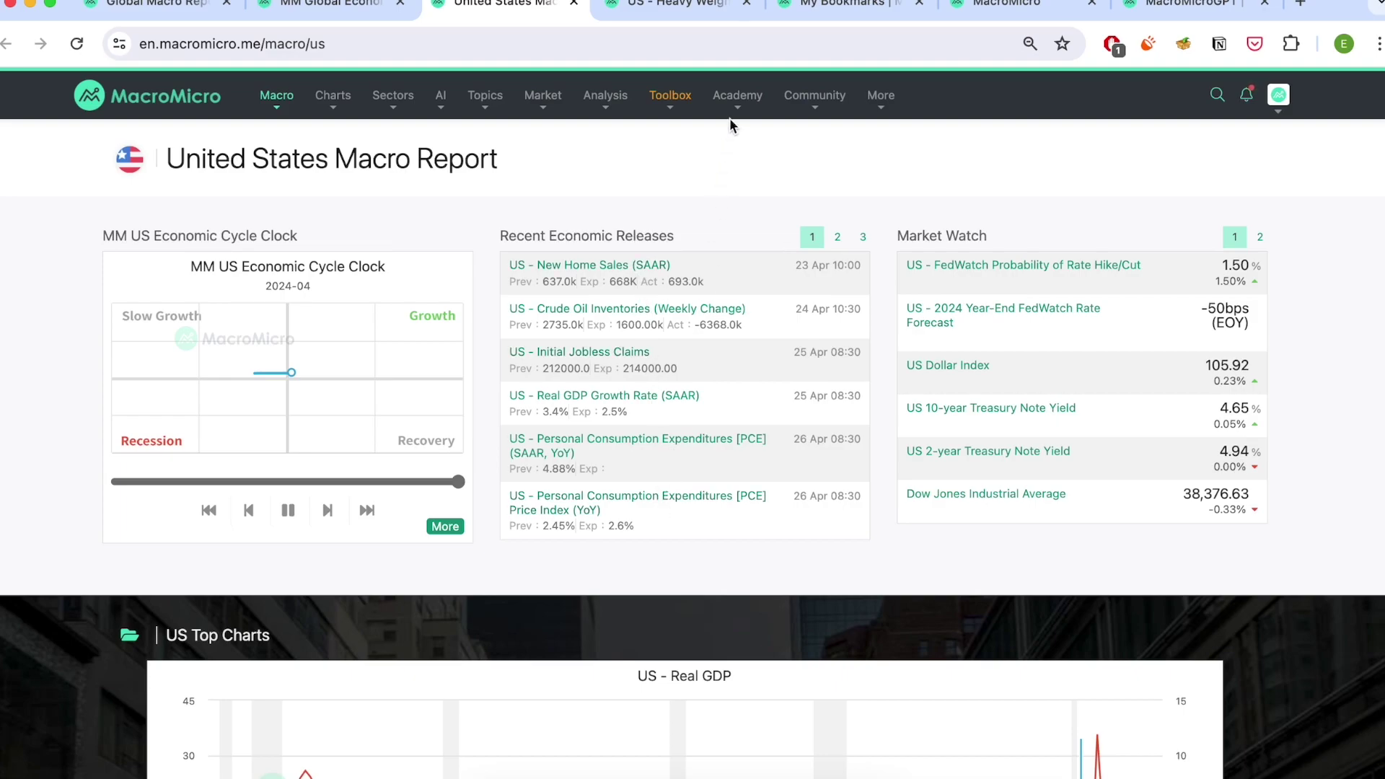
pyautogui.hotkey('ctrl', 'shift', 'Tab')
pyautogui.hotkey('ctrl', 'shift', 'Tab')
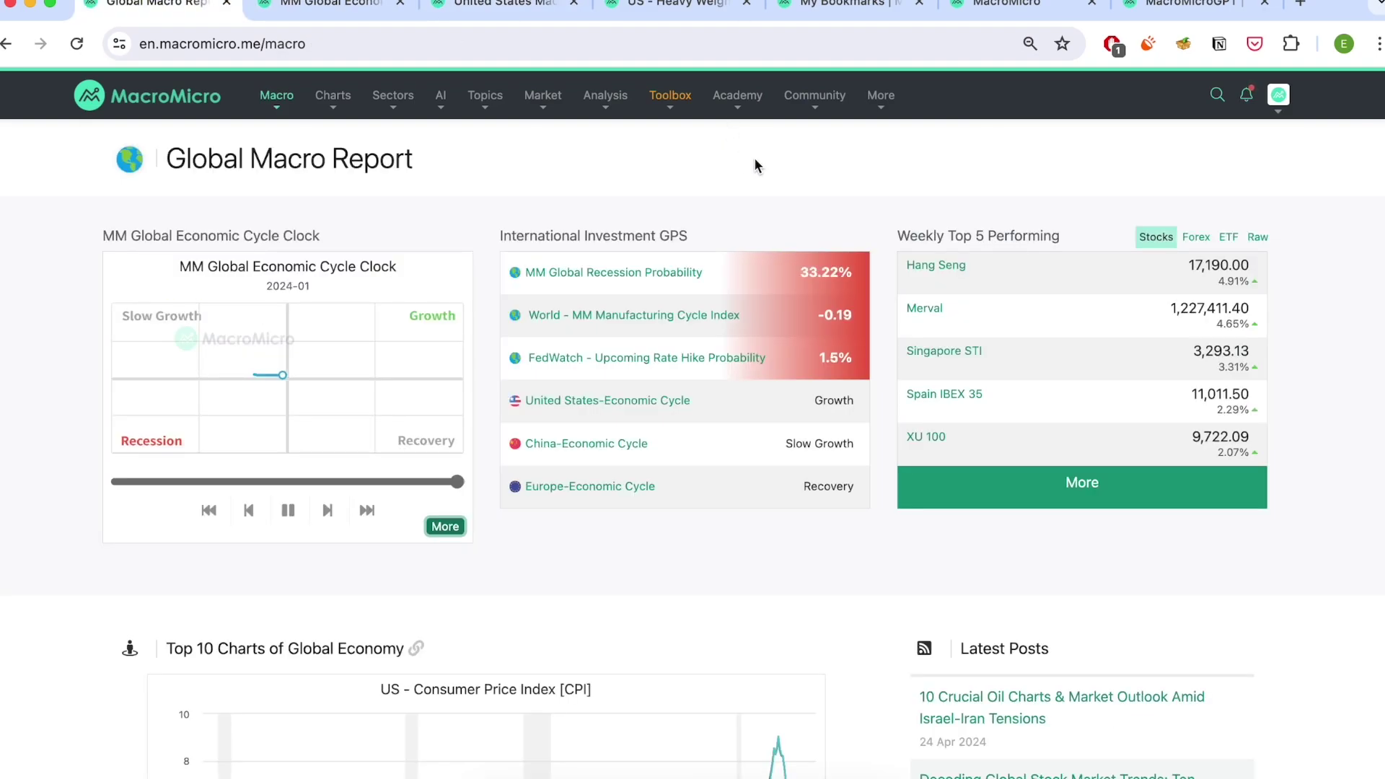
# - Page Top 10 Charts through US Real GDP, nonfarm payrolls vs. unemployment, and yield spread vs. GDP
pyautogui.scroll(-6, 828, 136)
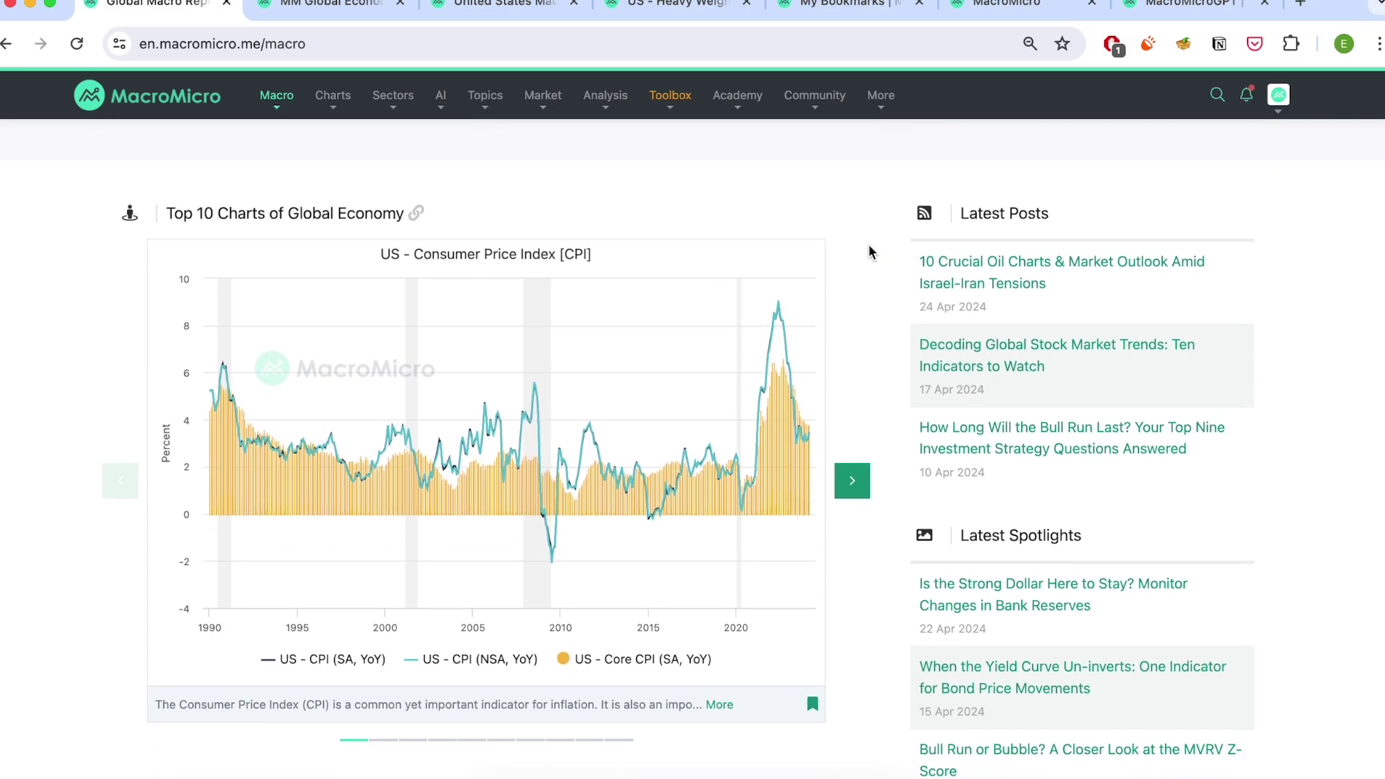
pyautogui.click(853, 476)
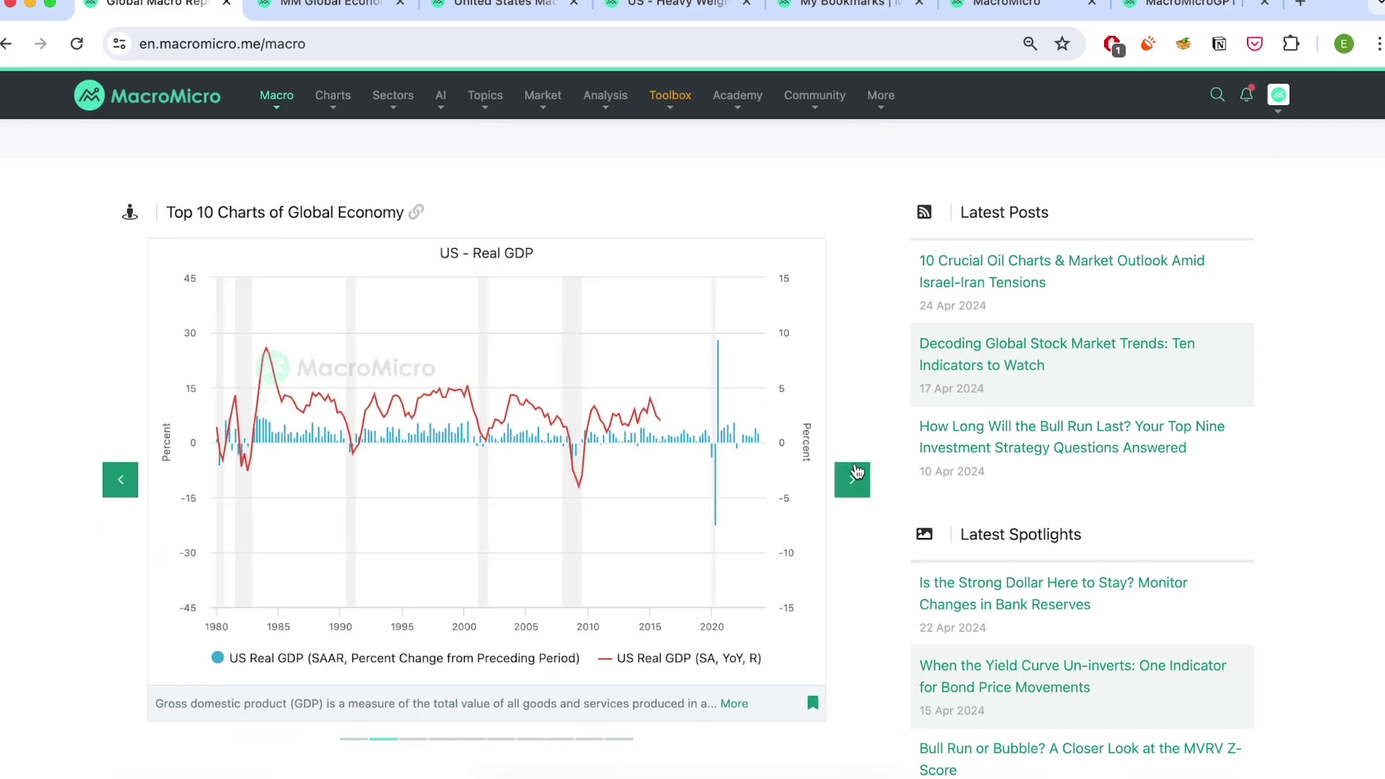
pyautogui.click(853, 476)
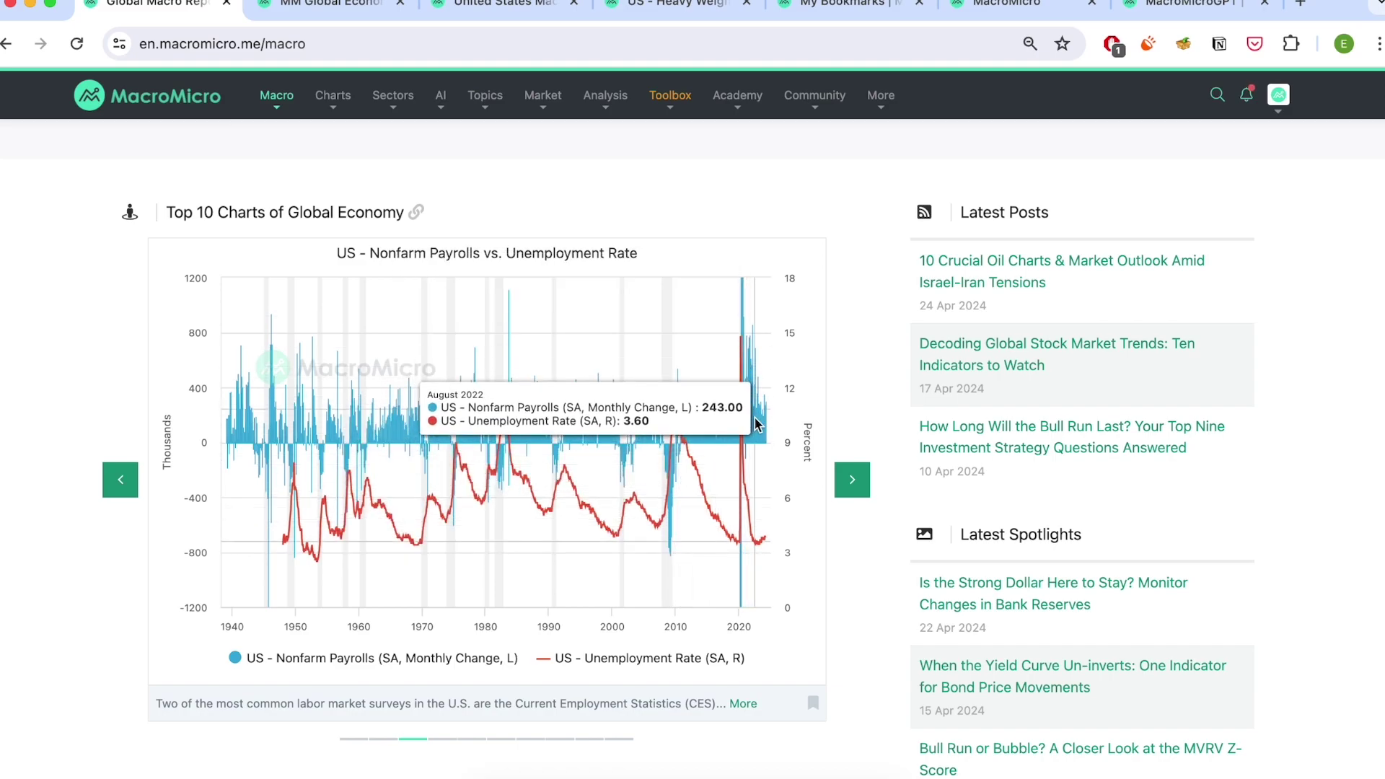
pyautogui.click(853, 479)
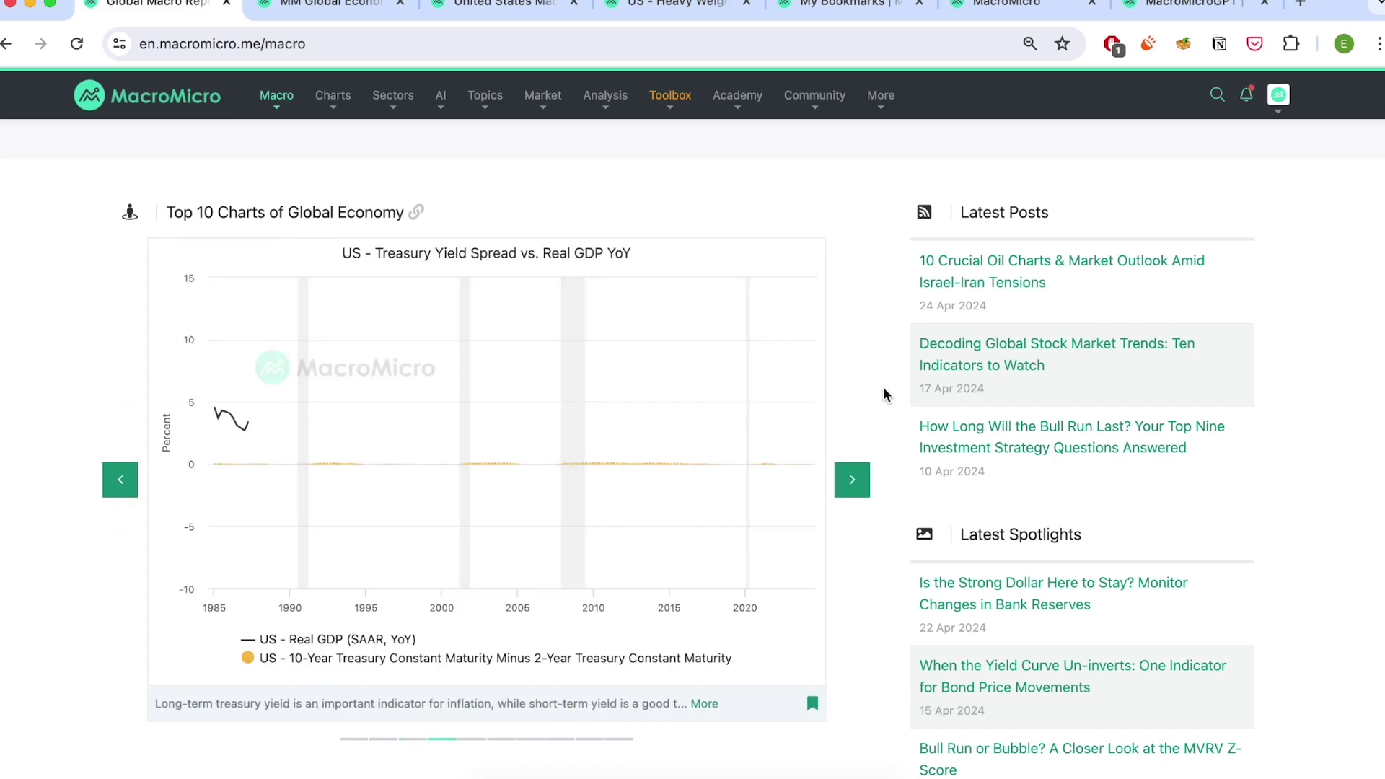
# - Advance The Latest carousel past US Crude Oil Inventories to US - Durable Goods Orders
pyautogui.scroll(-7, 883, 387)
pyautogui.scroll(-1, 866, 453)
pyautogui.click(862, 458)
pyautogui.click(864, 458)
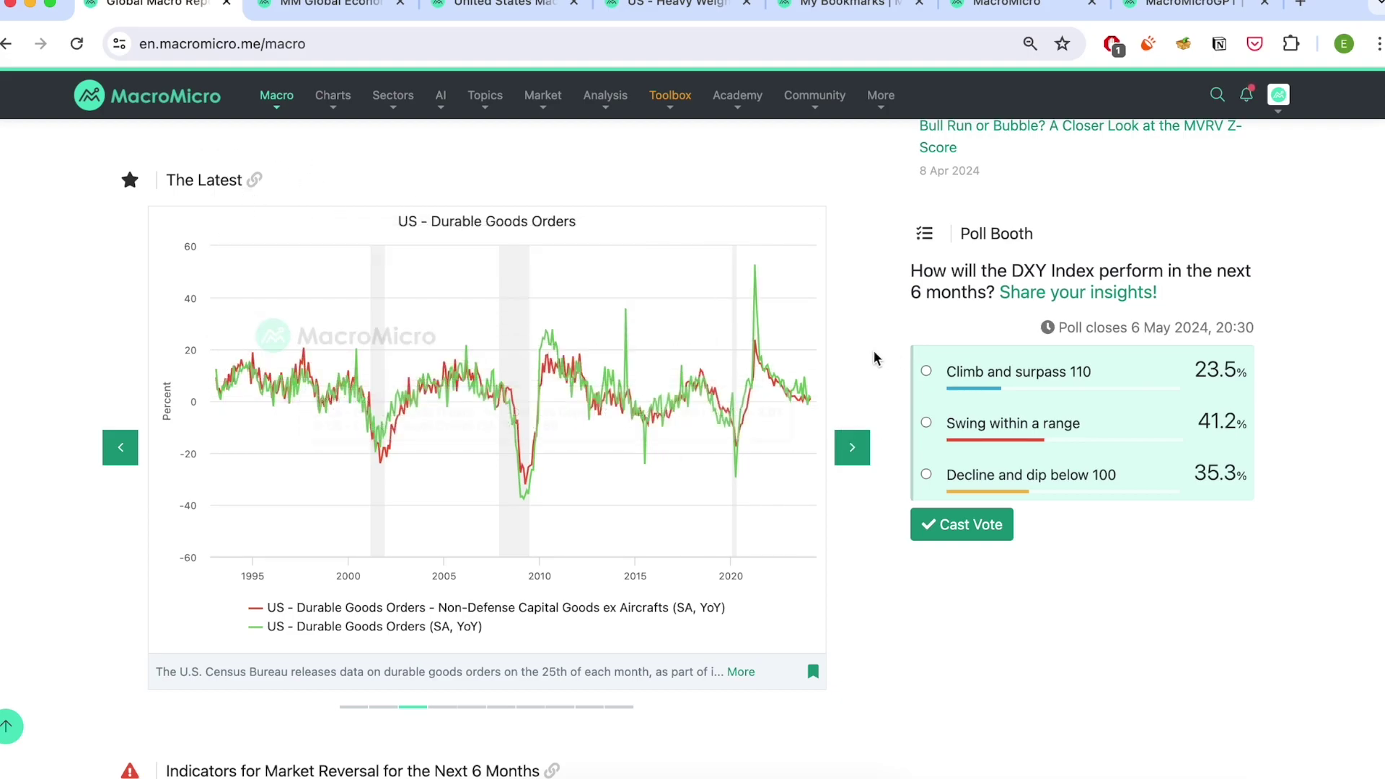
# - Step Market Reversal indicators to central bank rate moves, then US FOMC Hawkish-Dovish, and return to top
pyautogui.scroll(-2, 869, 353)
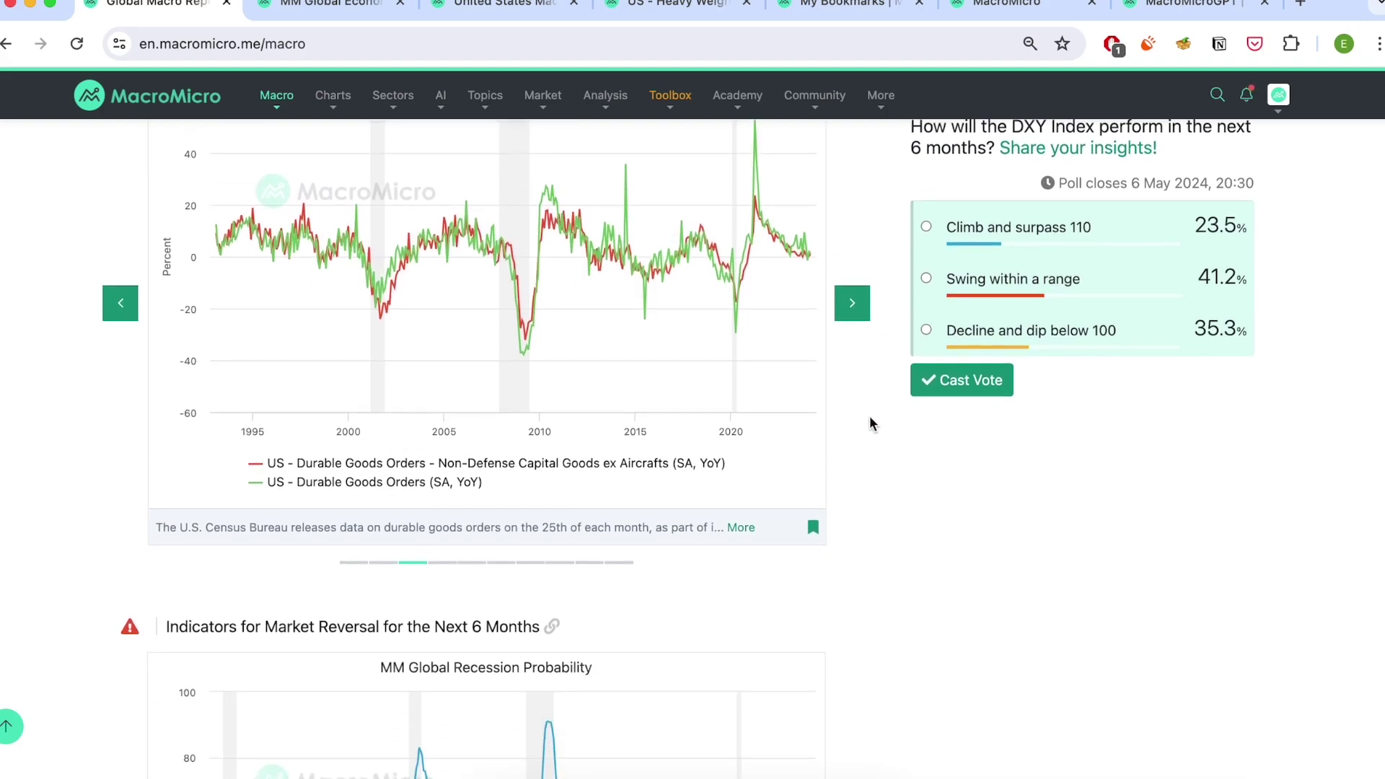
pyautogui.scroll(-4, 870, 417)
pyautogui.scroll(-2, 884, 417)
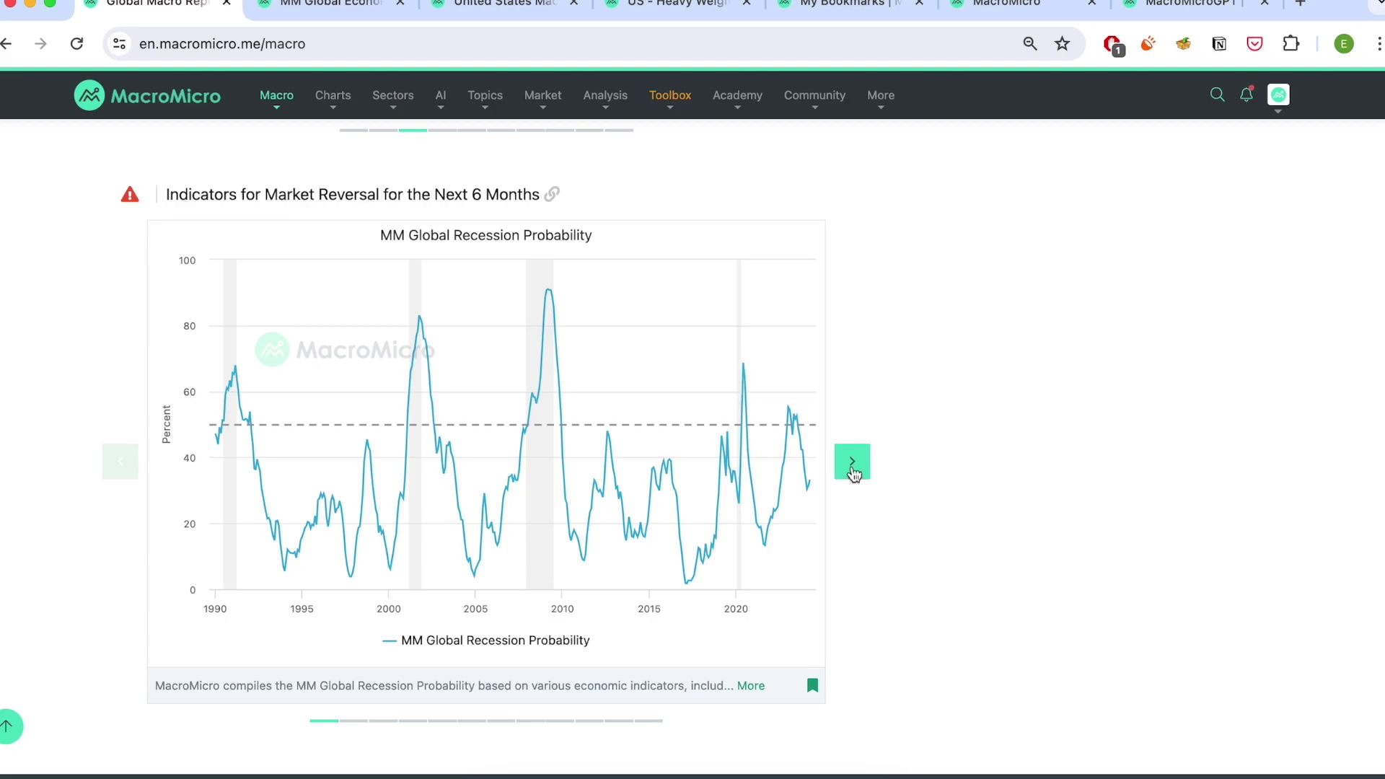
pyautogui.click(853, 468)
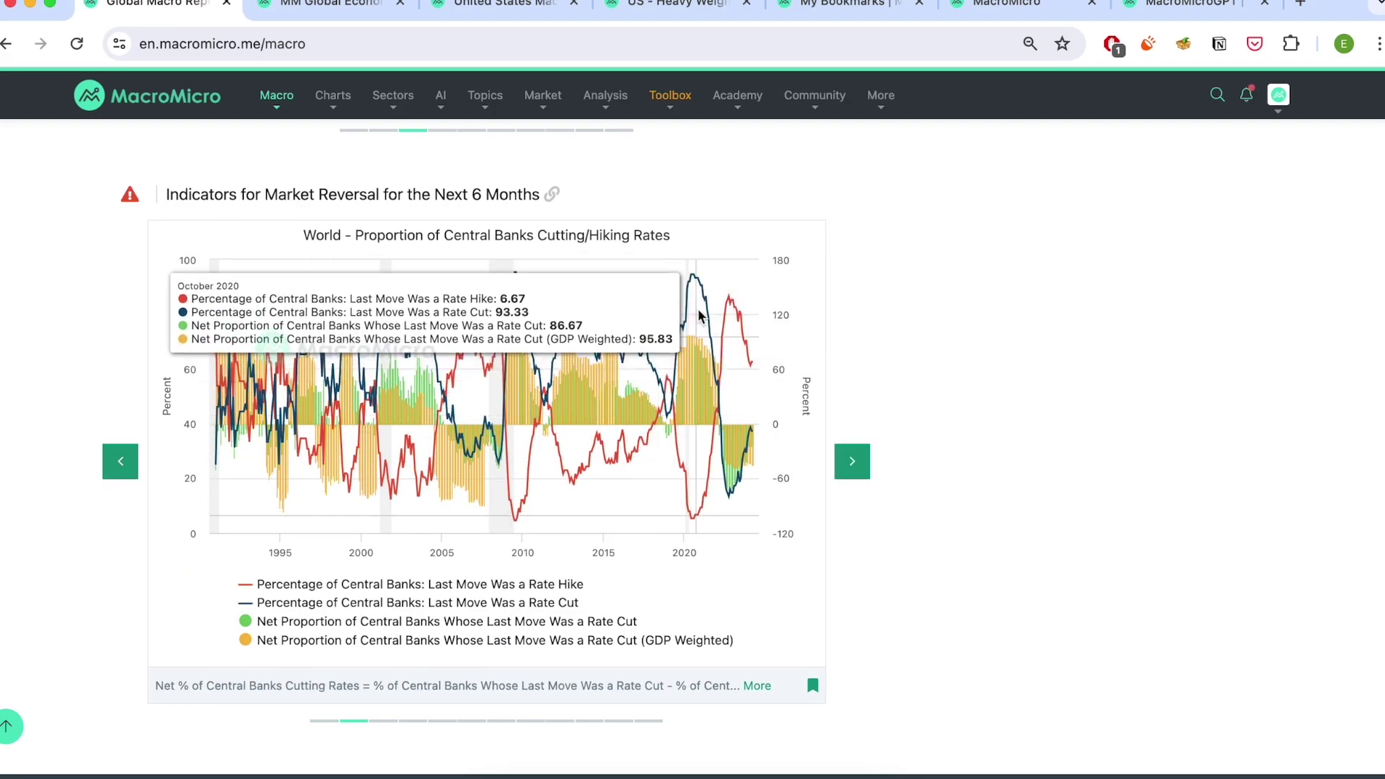
pyautogui.click(852, 464)
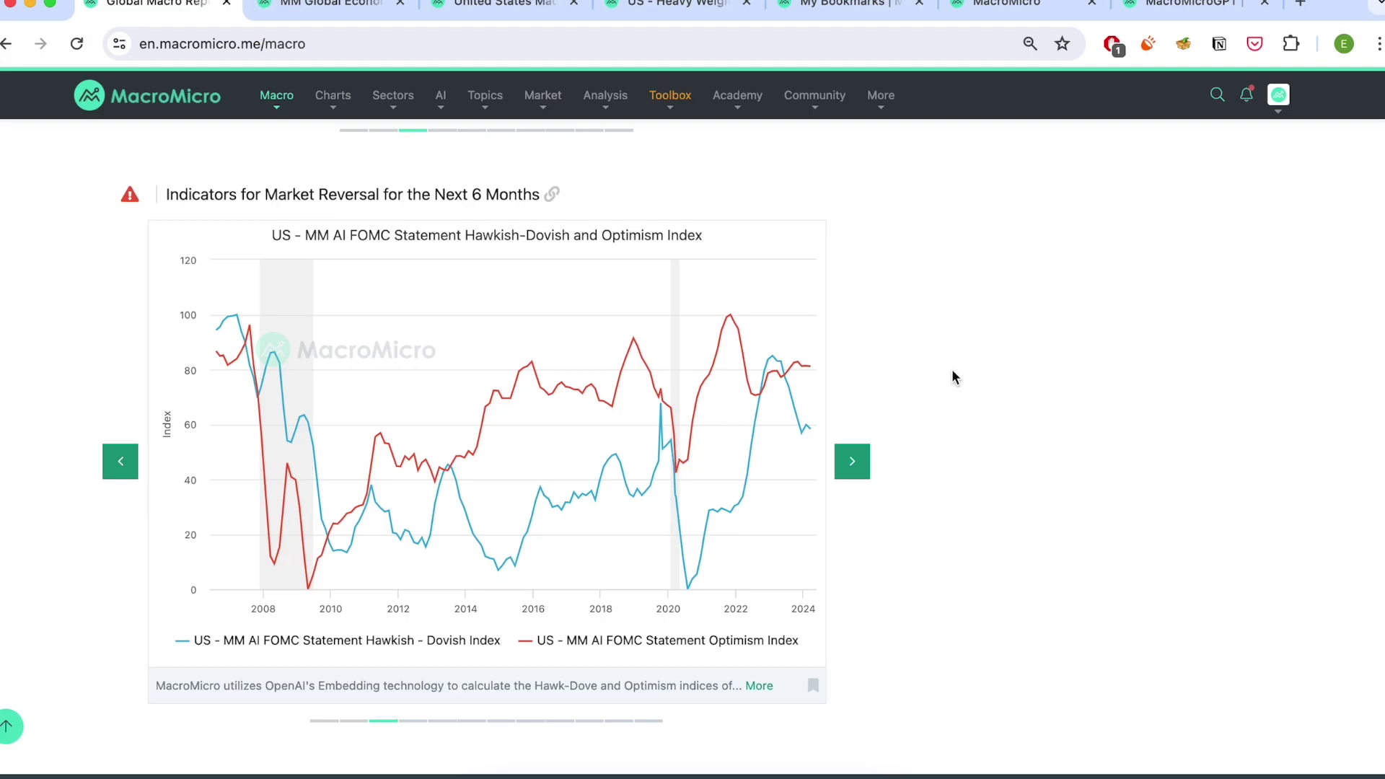
pyautogui.scroll(-2, 948, 370)
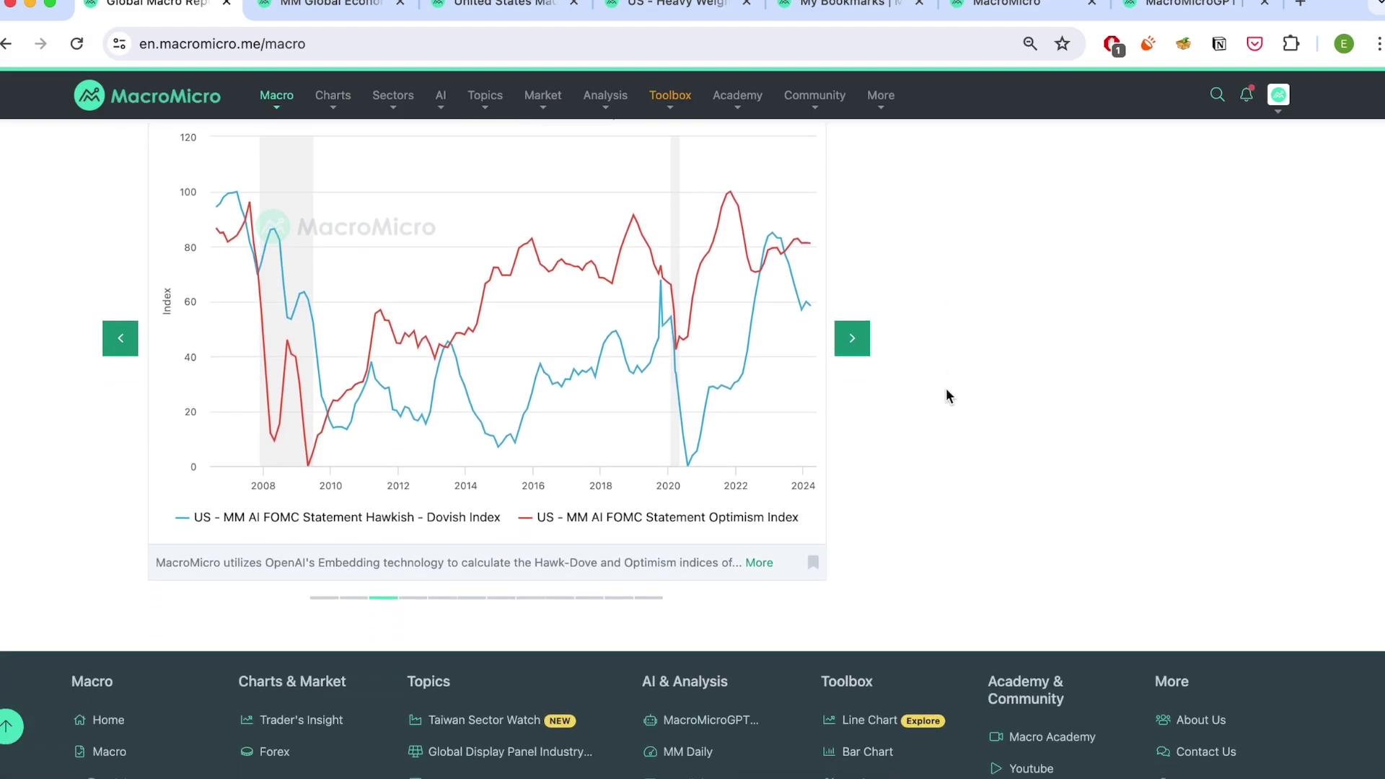
pyautogui.scroll(7, 947, 390)
pyautogui.scroll(6, 959, 414)
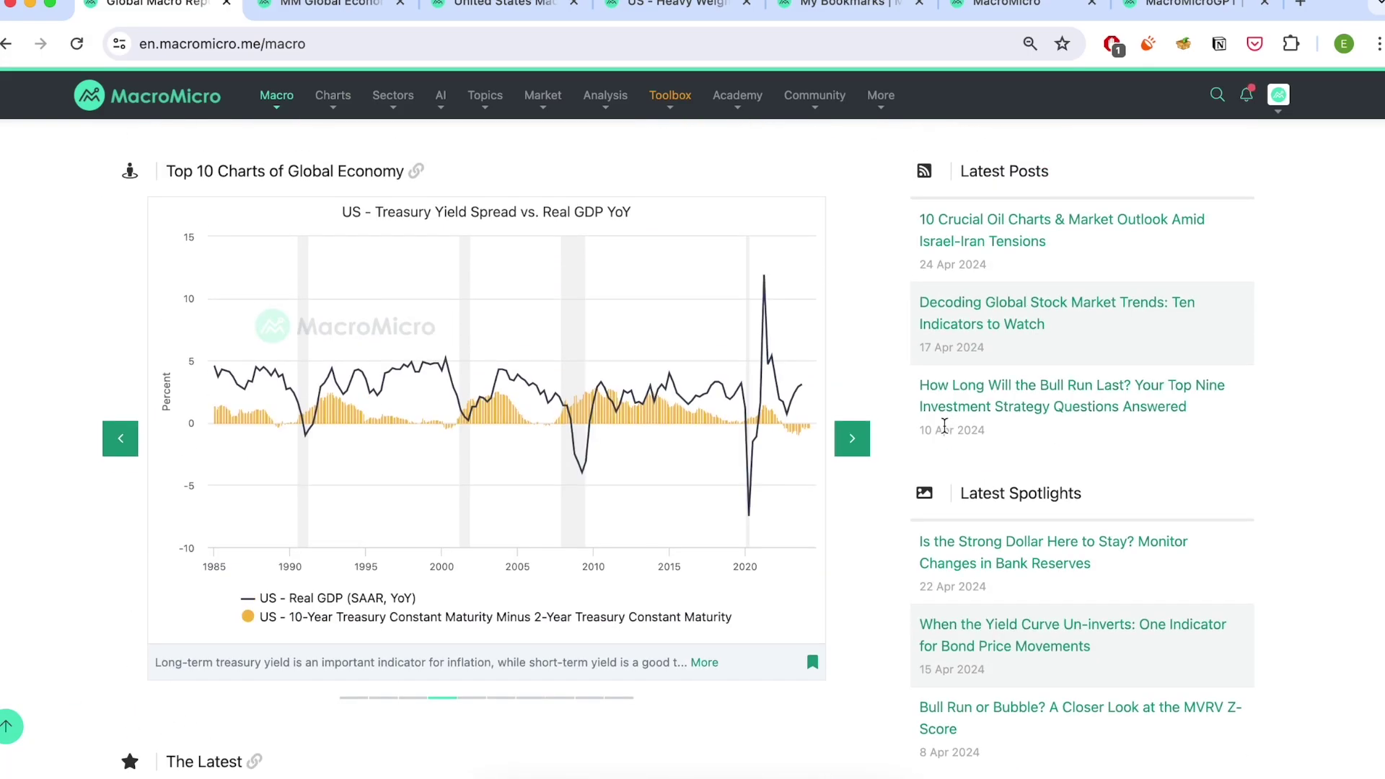
pyautogui.scroll(7, 820, 440)
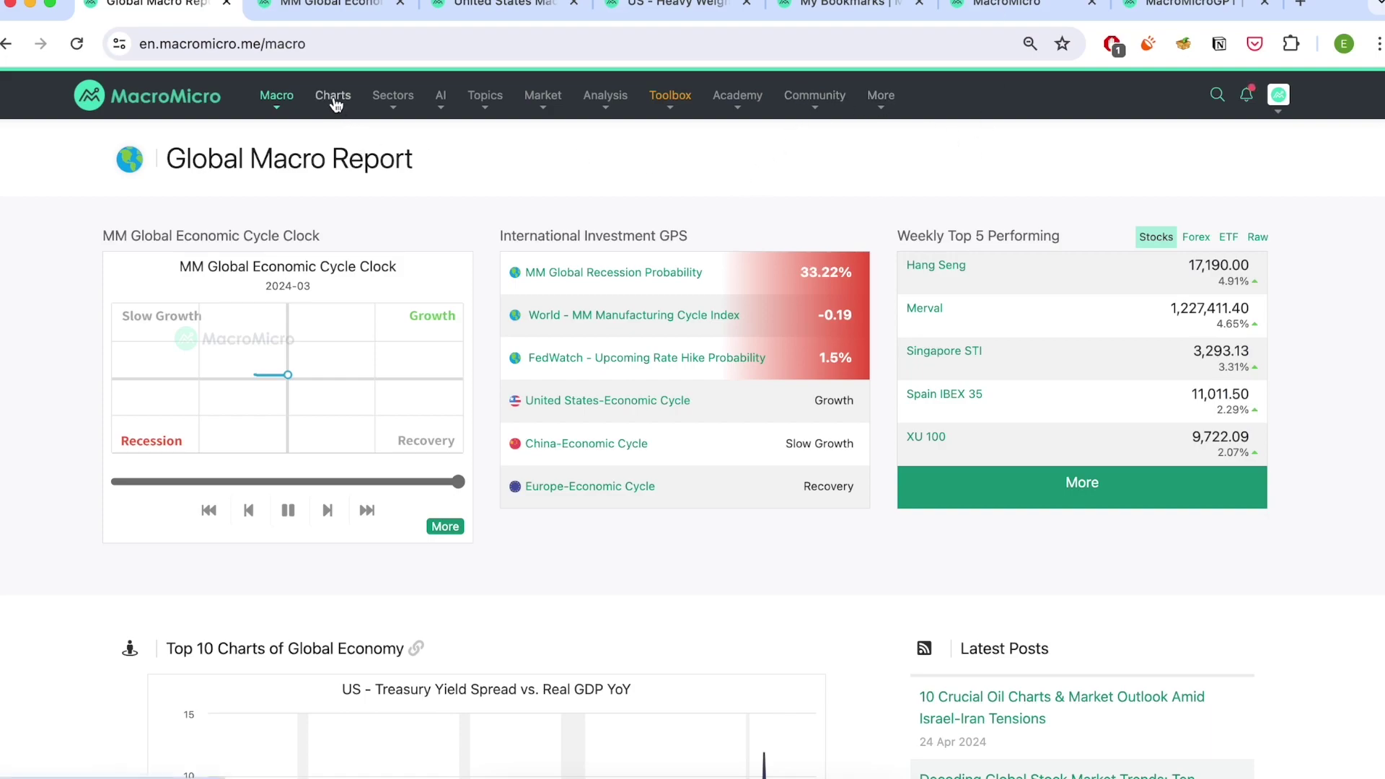
# - Open the Trader's Insight charts page and browse its Stocks, Forex, Commodities, Bonds and Industries collections
pyautogui.moveTo(334, 105)
pyautogui.click(354, 141)
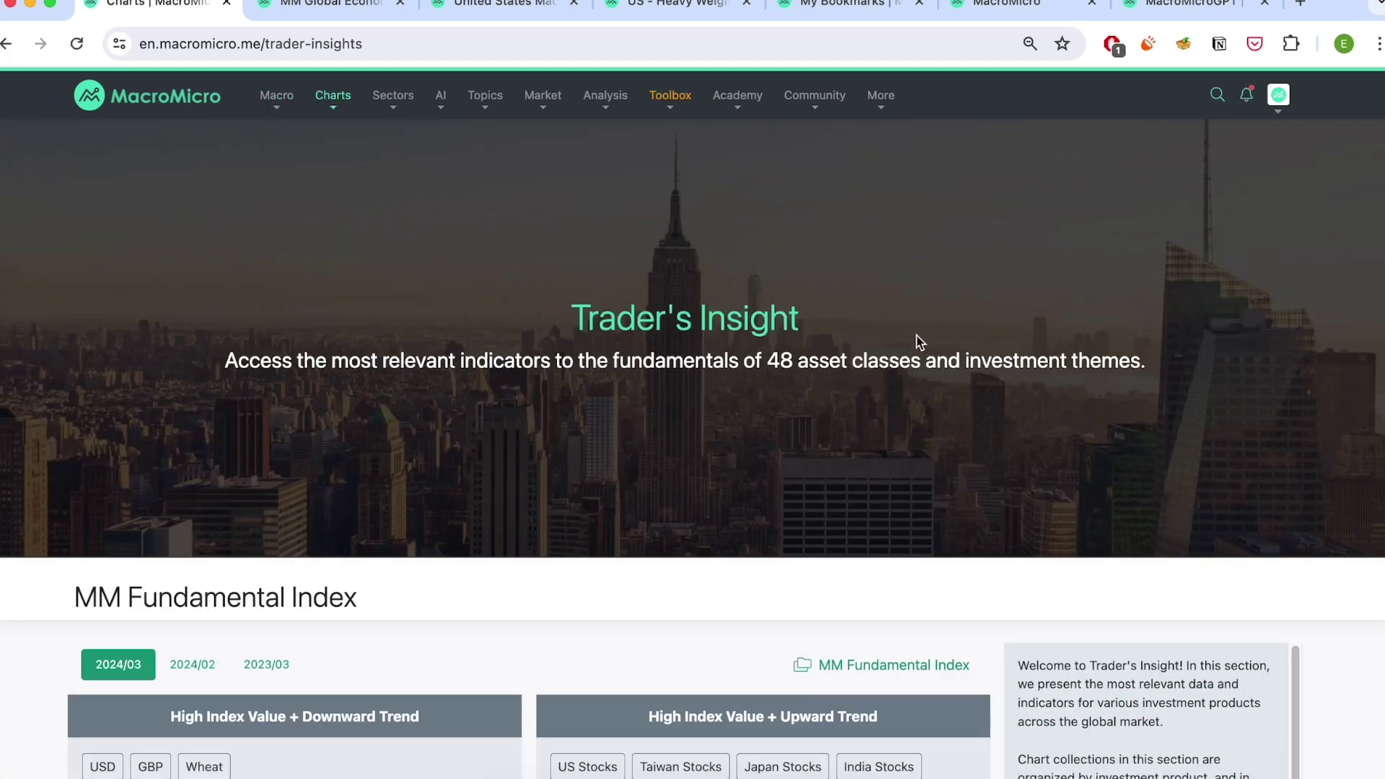
pyautogui.scroll(-3, 921, 343)
pyautogui.scroll(-4, 938, 328)
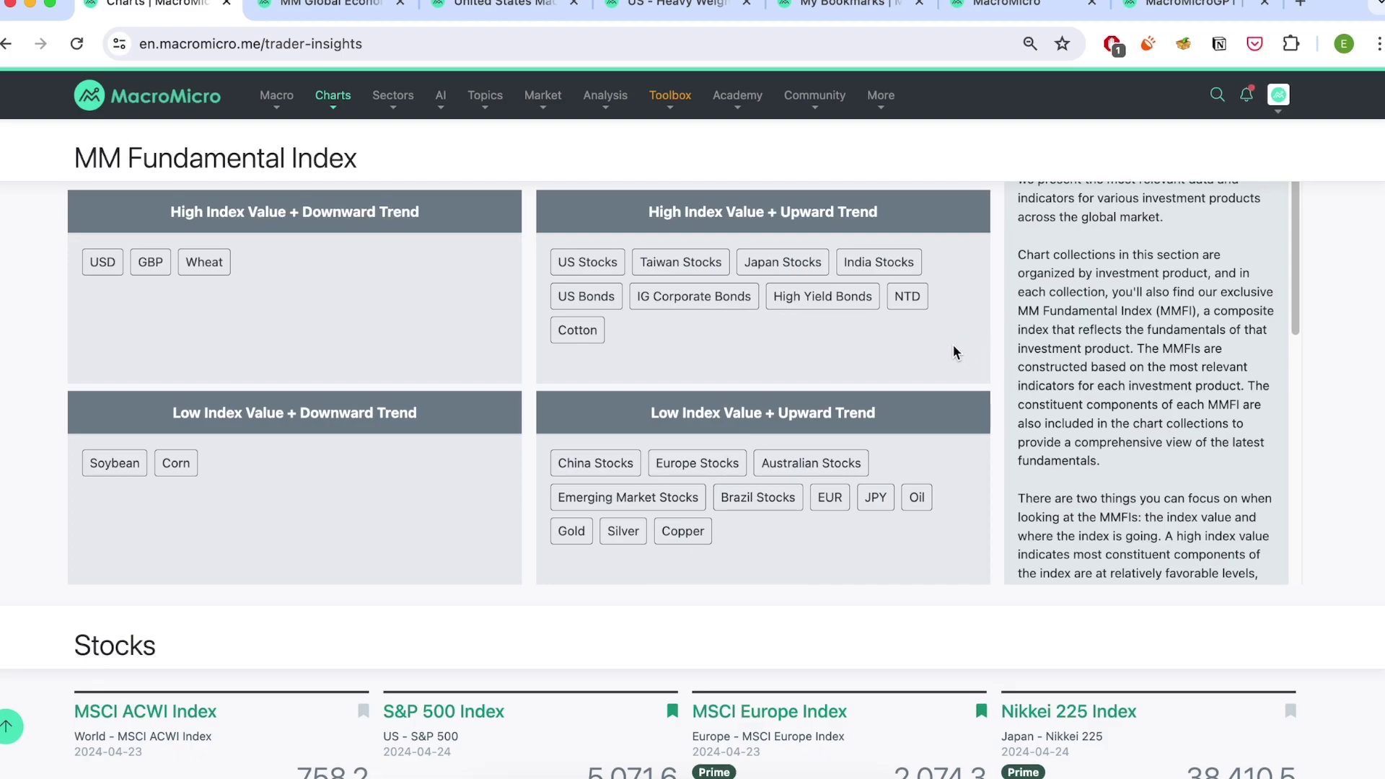
pyautogui.scroll(-4, 954, 347)
pyautogui.scroll(-8, 945, 348)
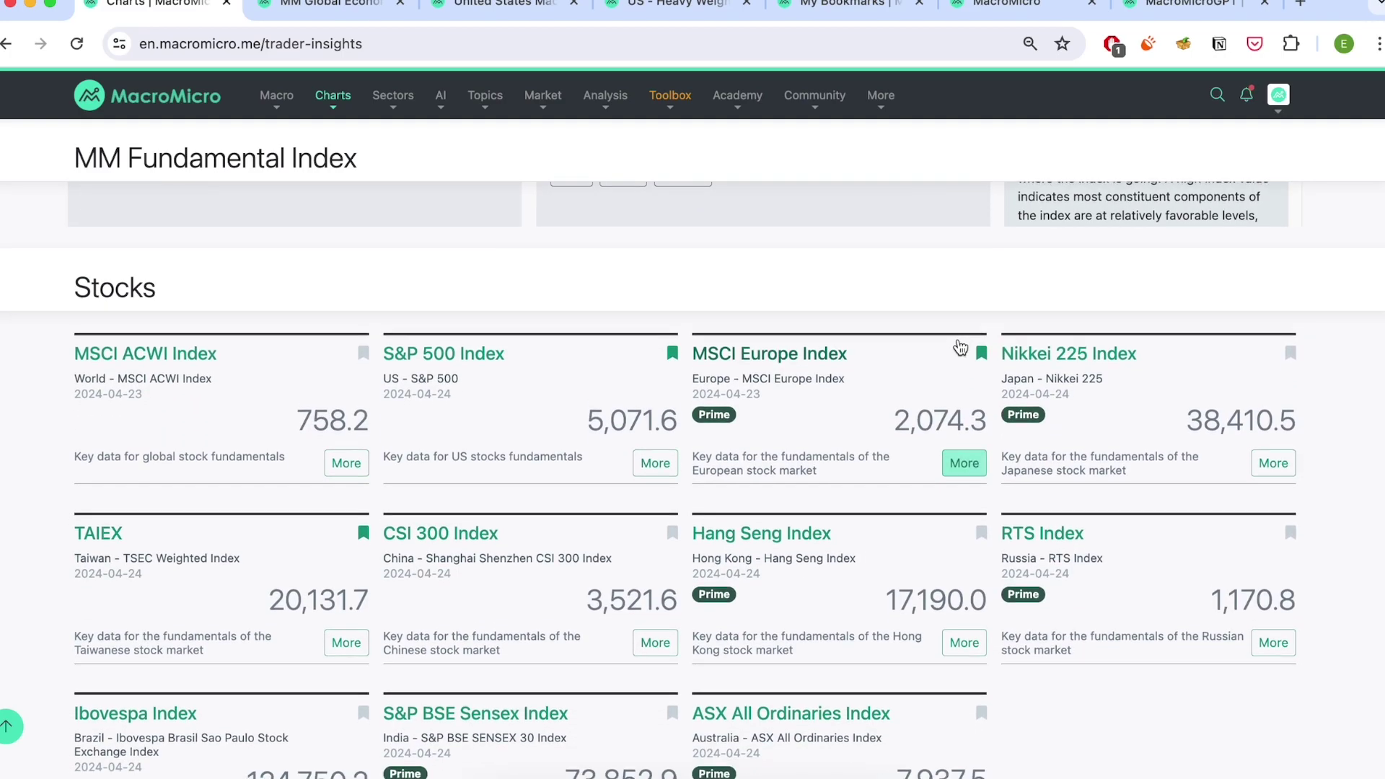
pyautogui.scroll(-8, 967, 353)
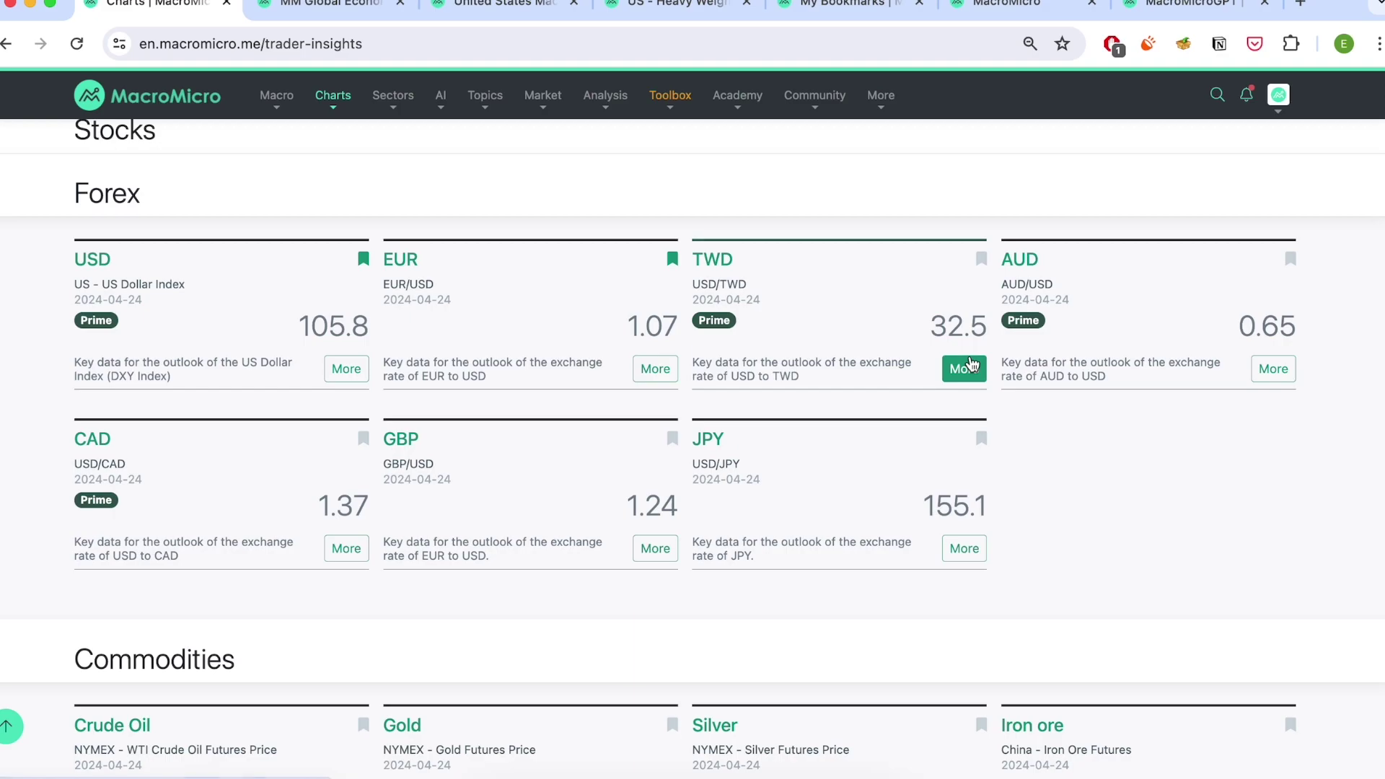
pyautogui.scroll(-8, 970, 356)
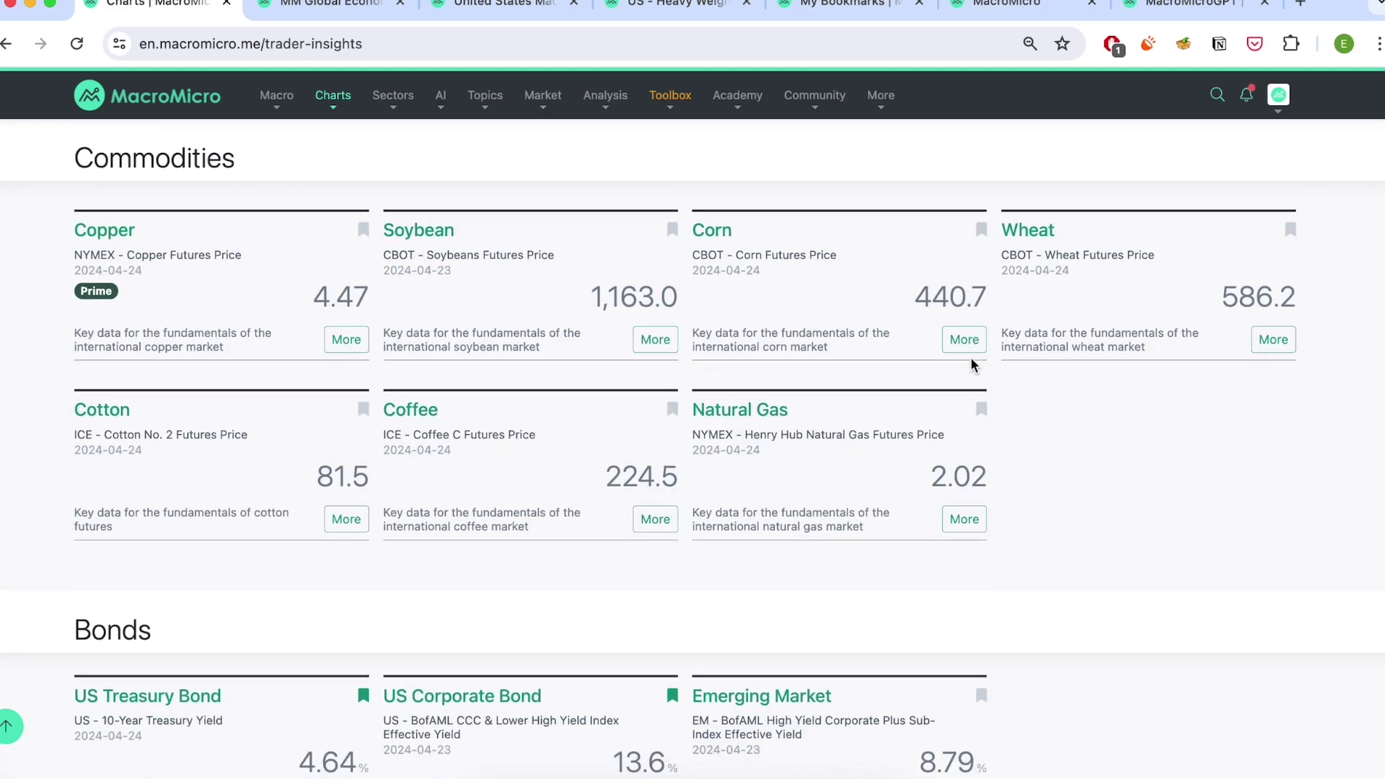
pyautogui.scroll(-12, 972, 360)
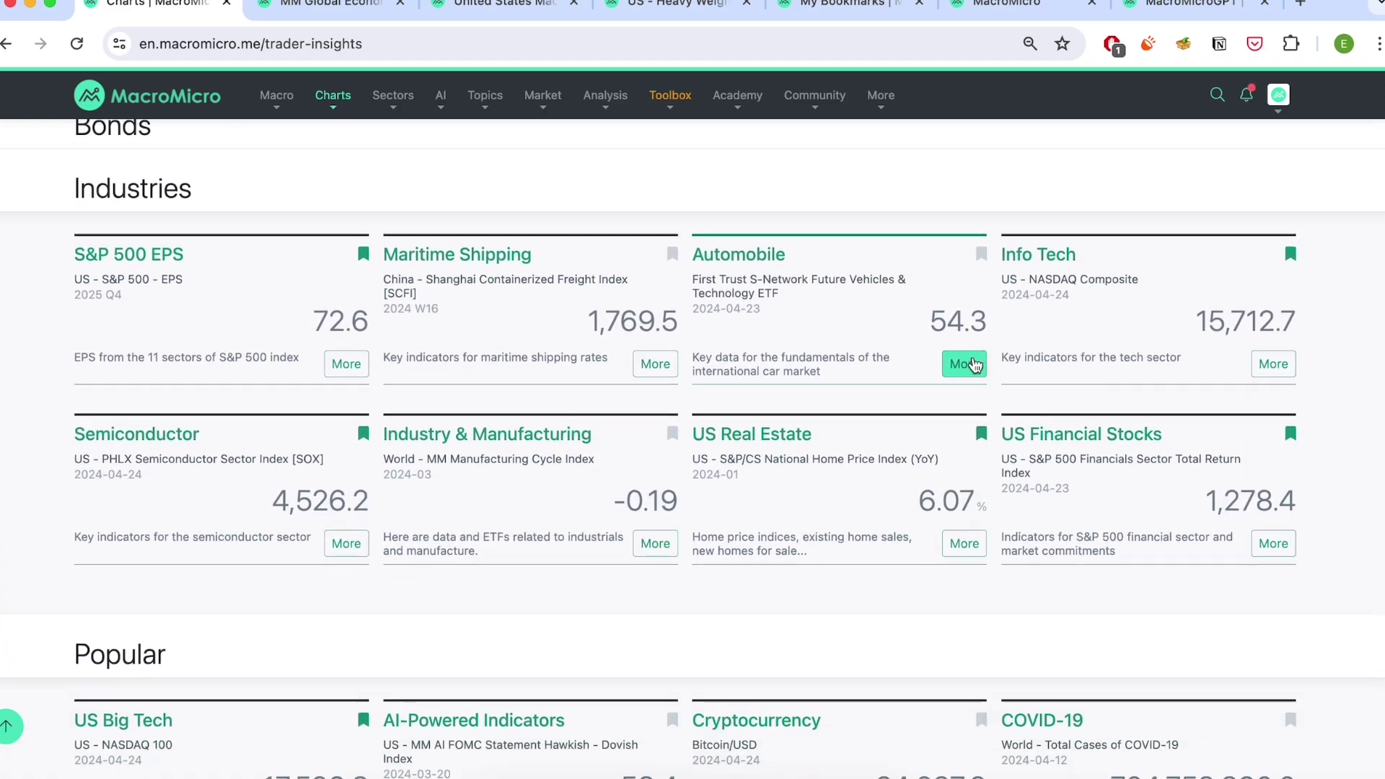
pyautogui.scroll(20, 972, 360)
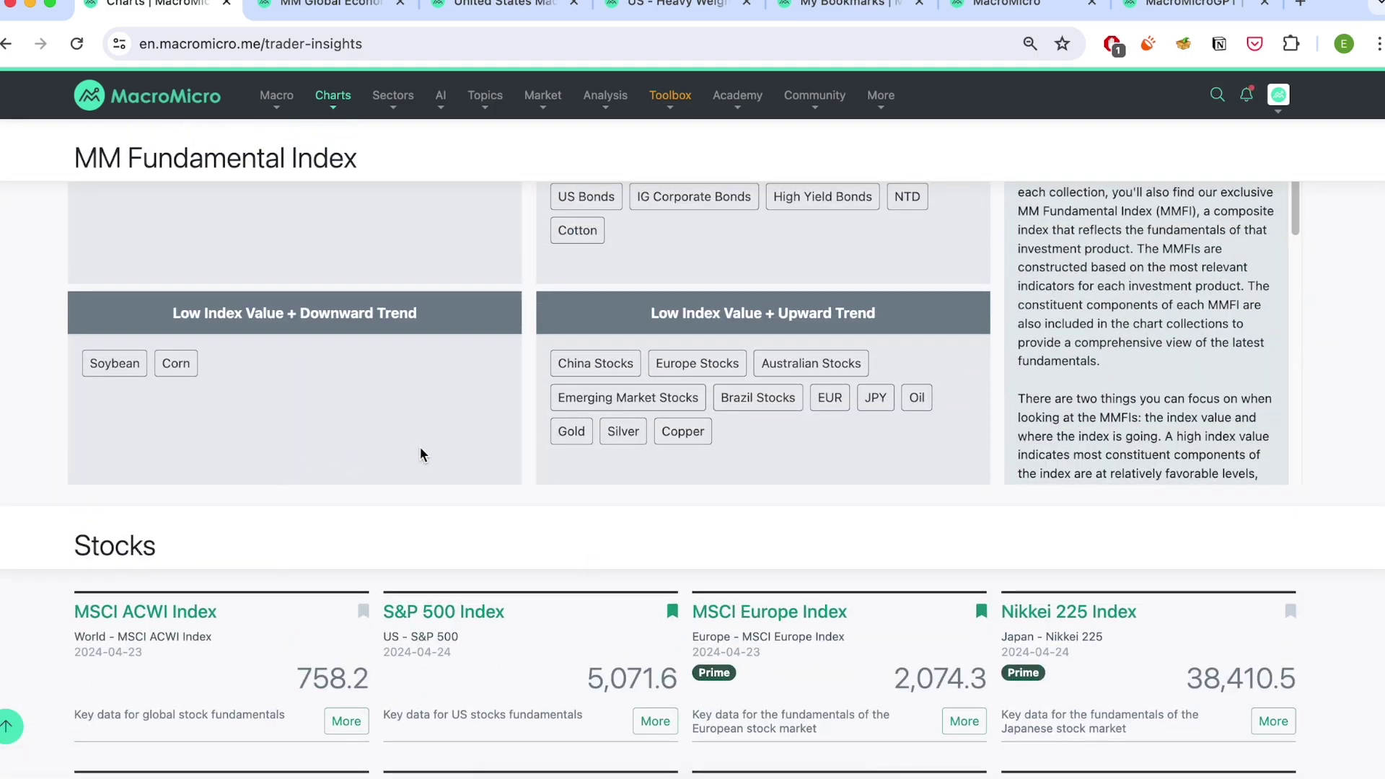
pyautogui.scroll(-2, 527, 404)
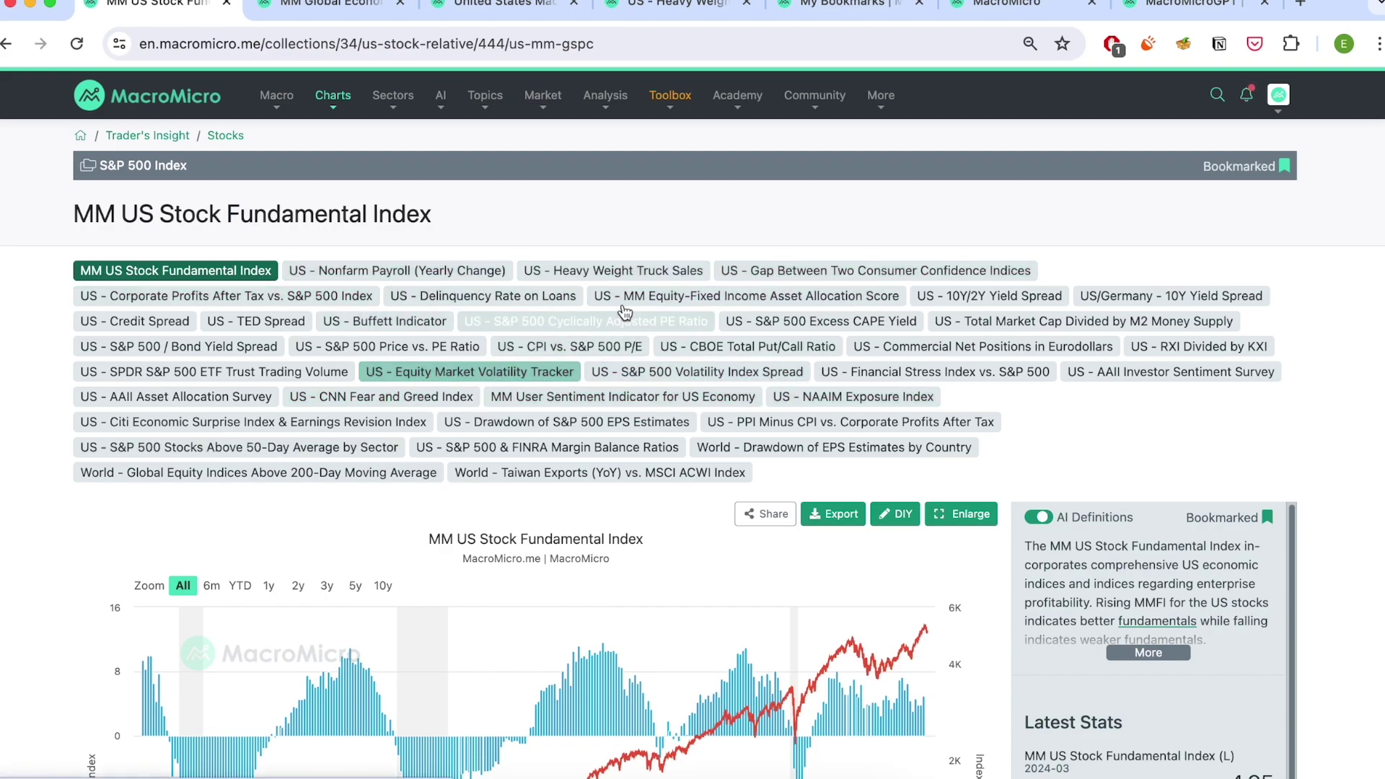
# - Open the US - Heavy Weight Truck Sales chart and toggle the S&P 500 (R) series off and on
pyautogui.click(571, 282)
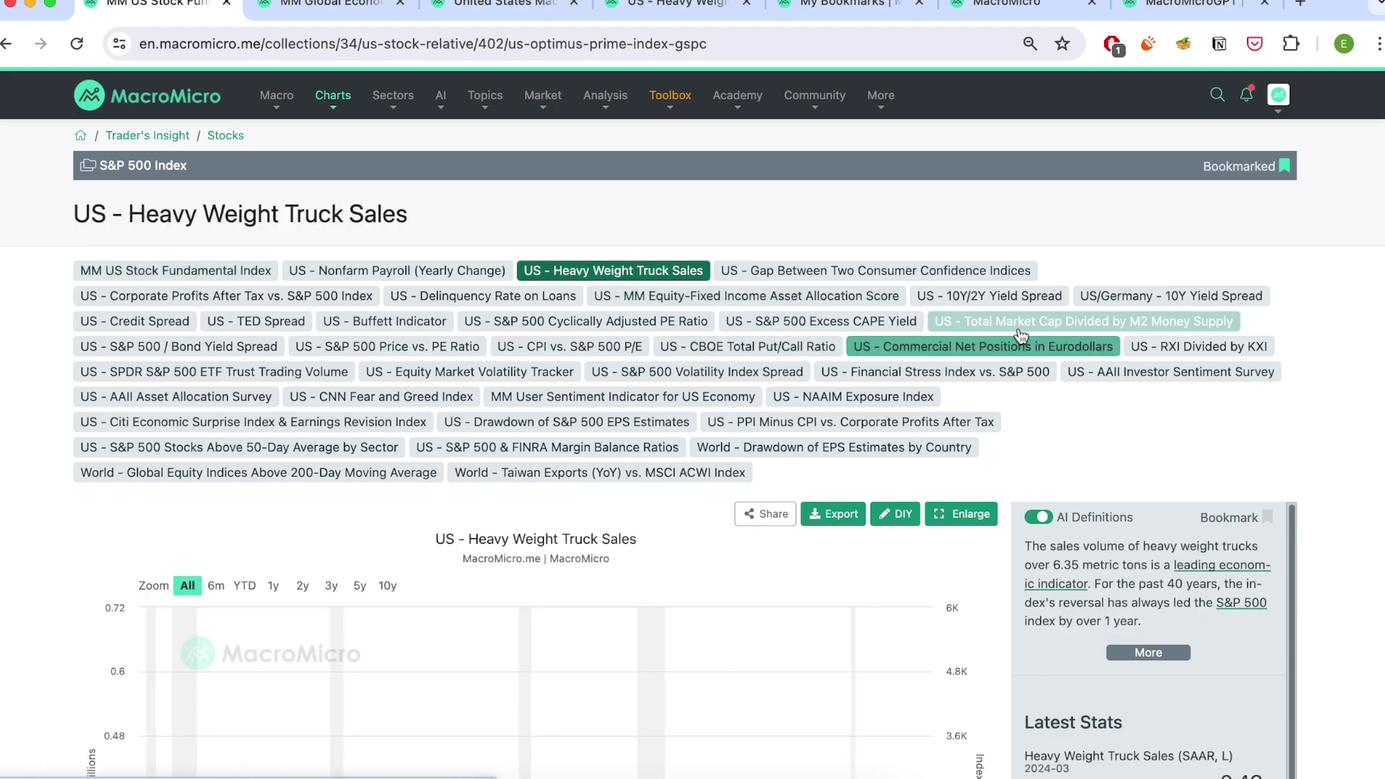
pyautogui.scroll(-5, 1066, 347)
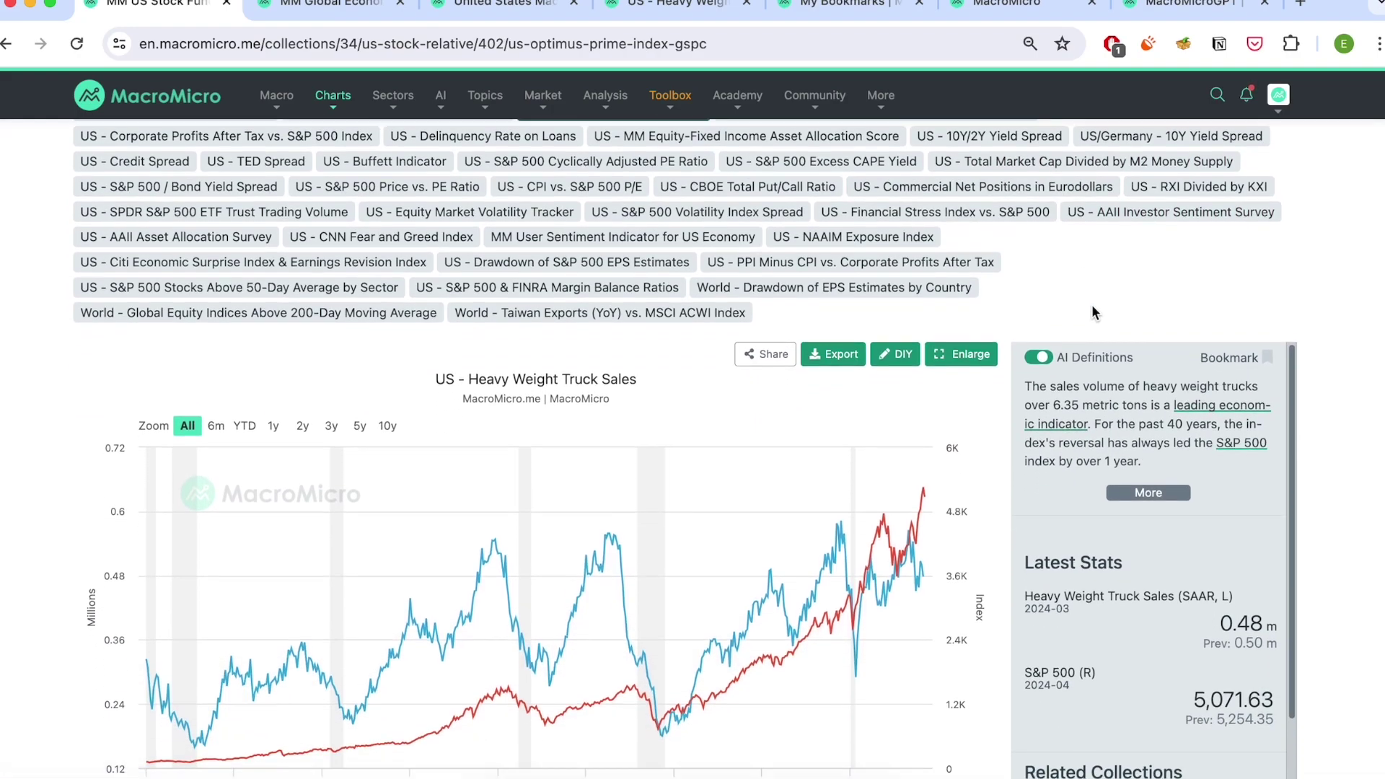
pyautogui.scroll(1, 1066, 301)
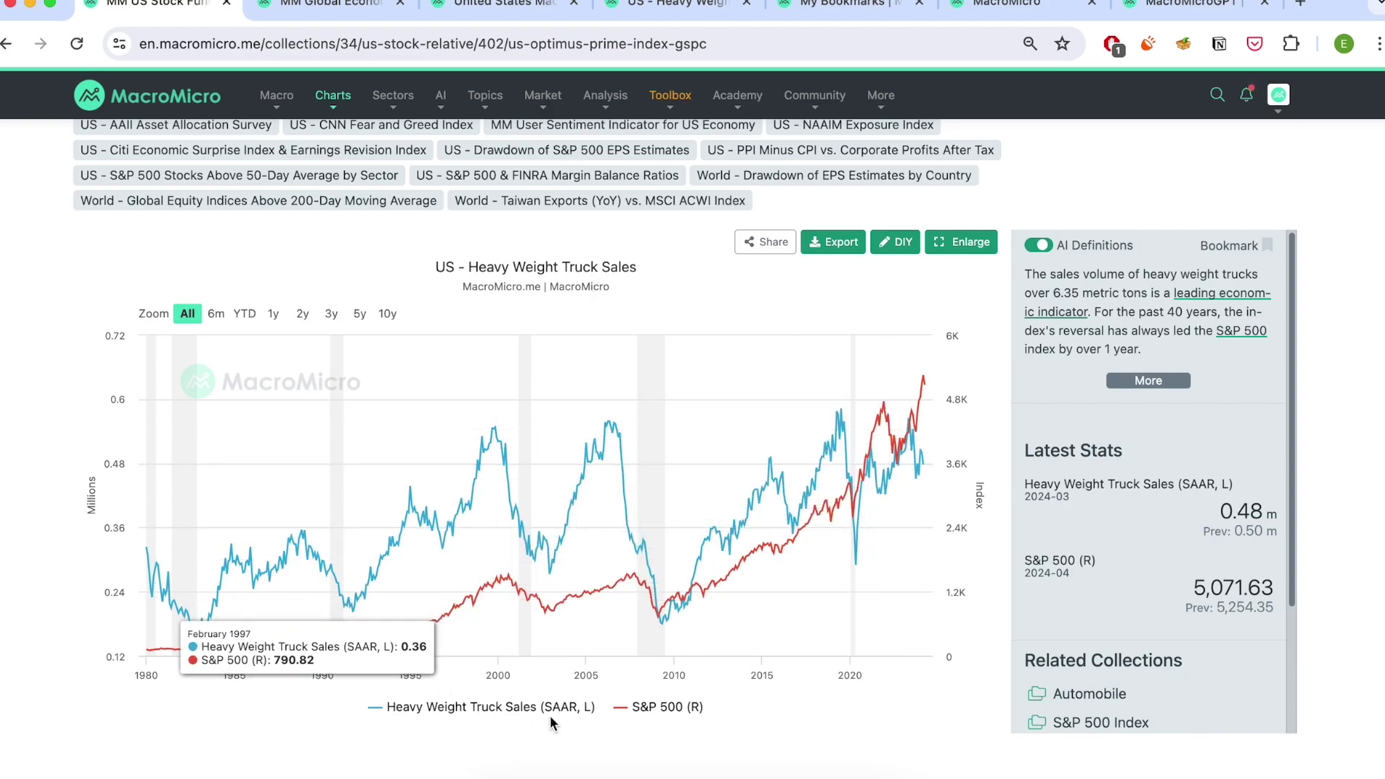
pyautogui.click(653, 707)
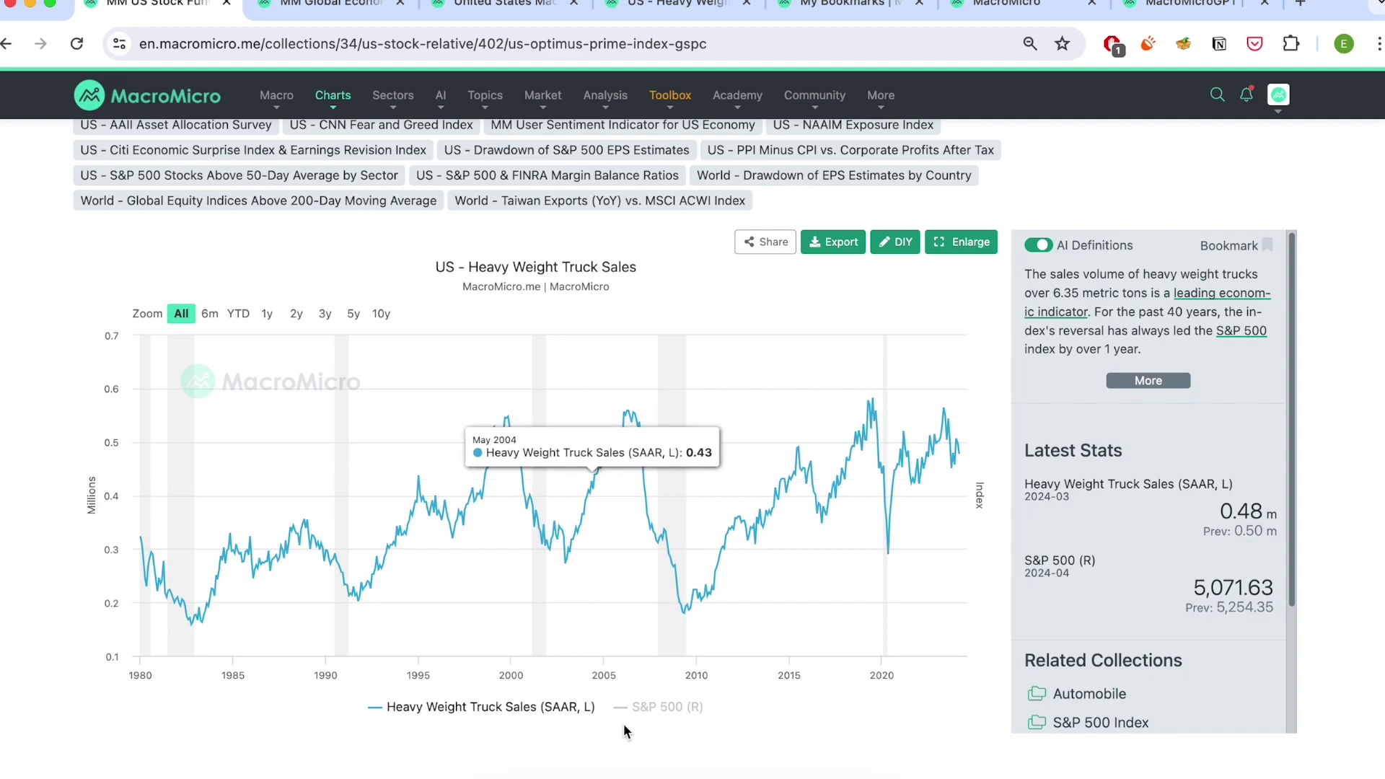
pyautogui.click(653, 707)
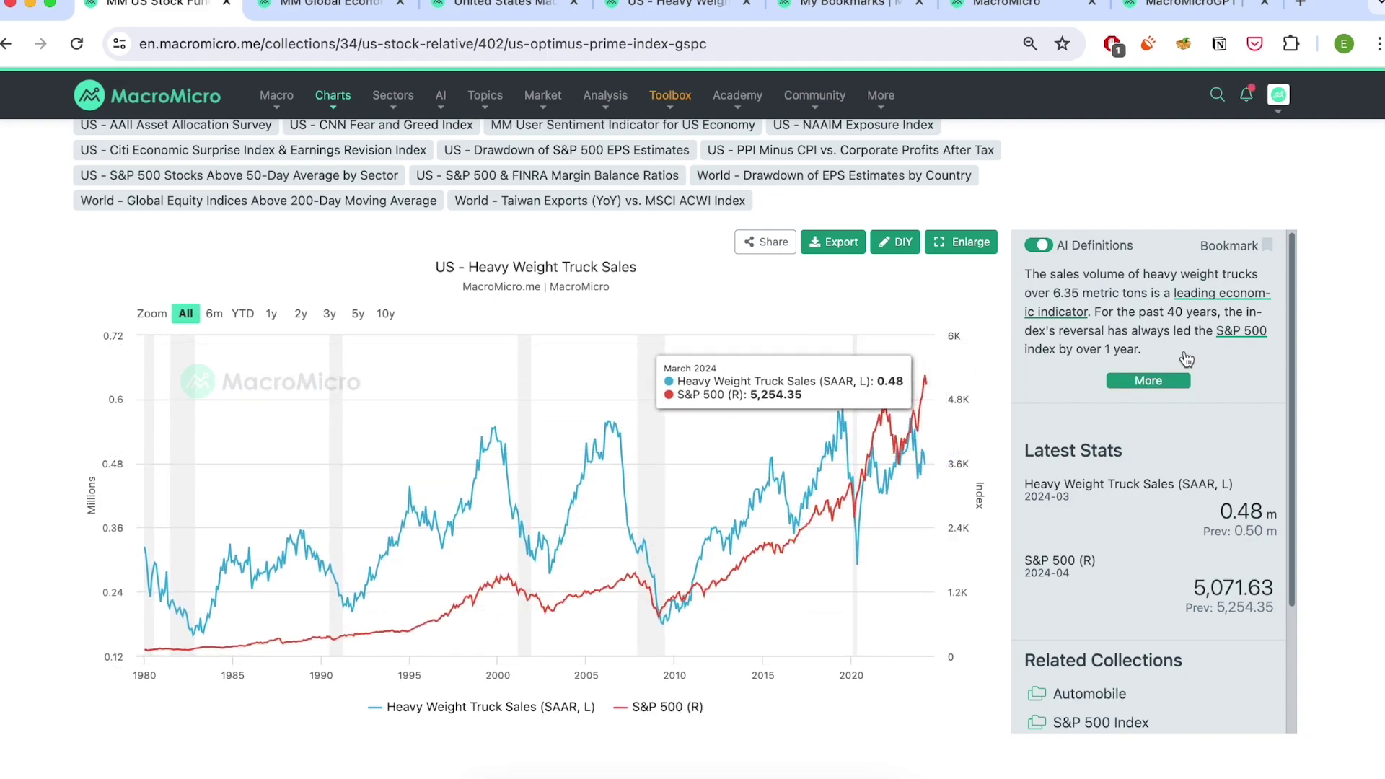
# - Expand the chart's full AI definition text
pyautogui.click(1160, 380)
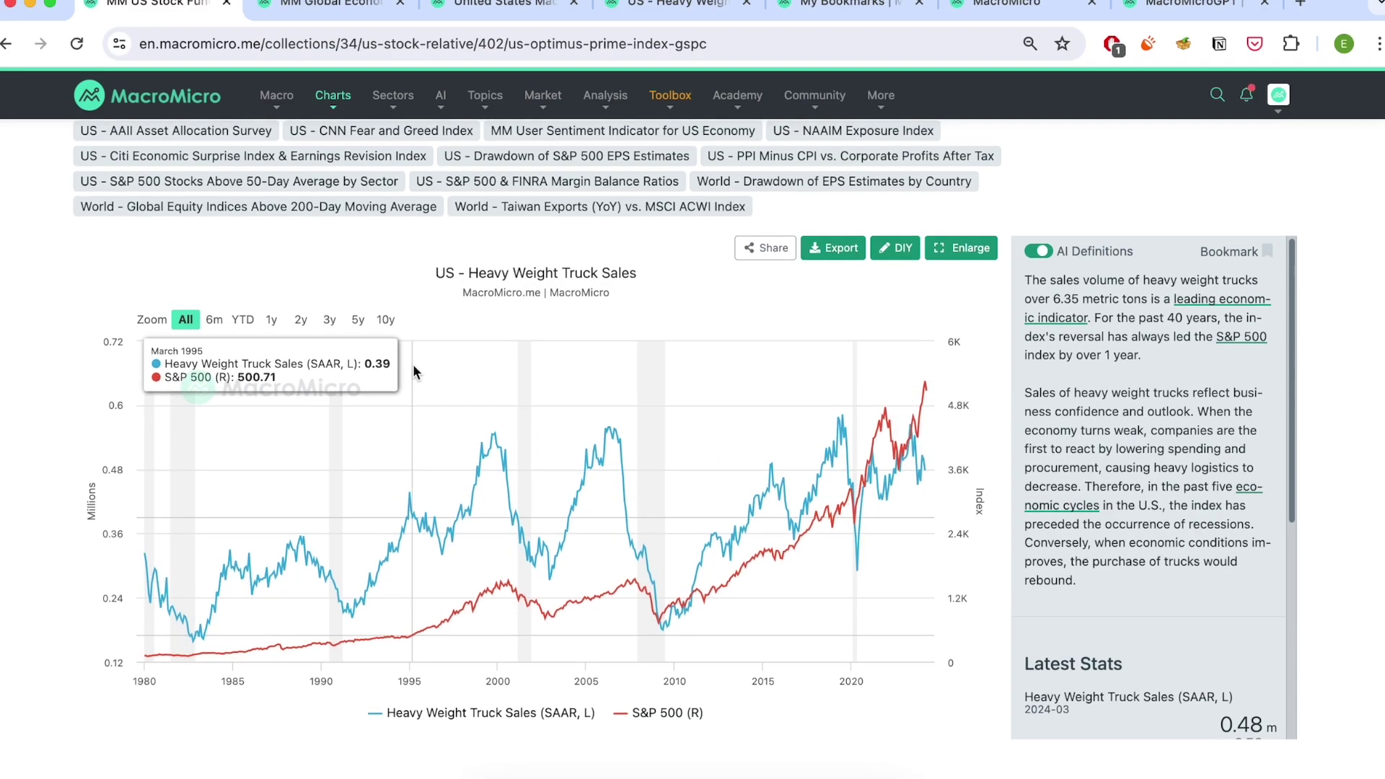
pyautogui.scroll(-2, 949, 622)
pyautogui.scroll(5, 945, 640)
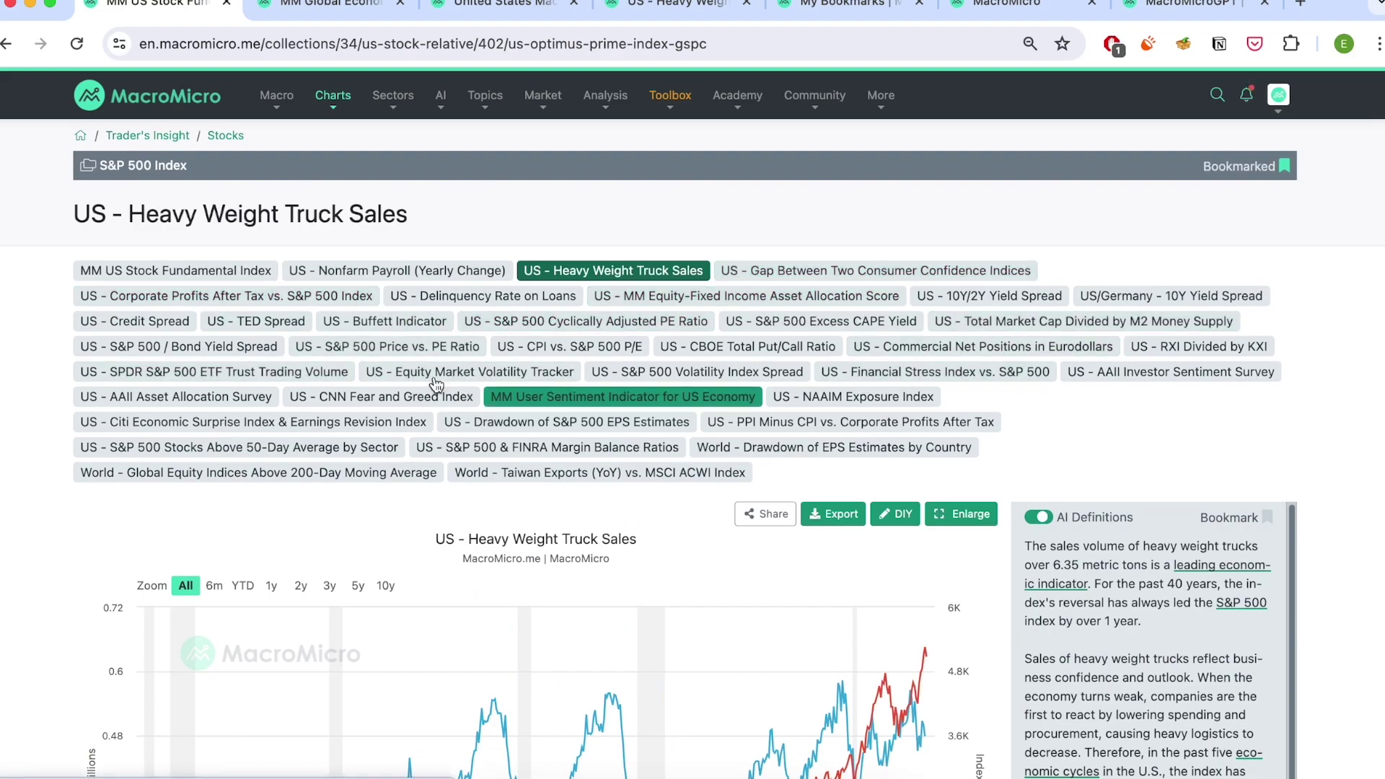
# - View the MM US Stock Fundamental Index chart and scroll through it
pyautogui.click(228, 274)
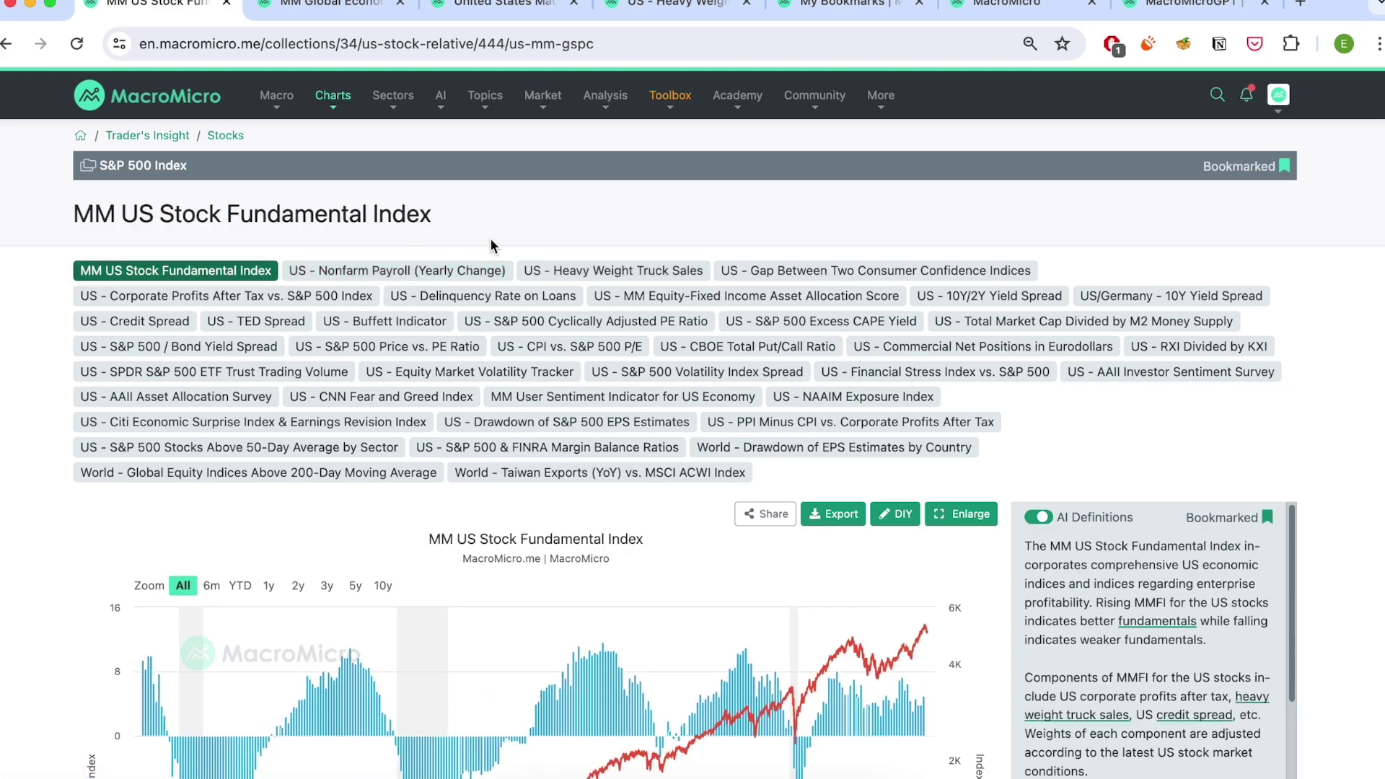
pyautogui.scroll(-1, 465, 246)
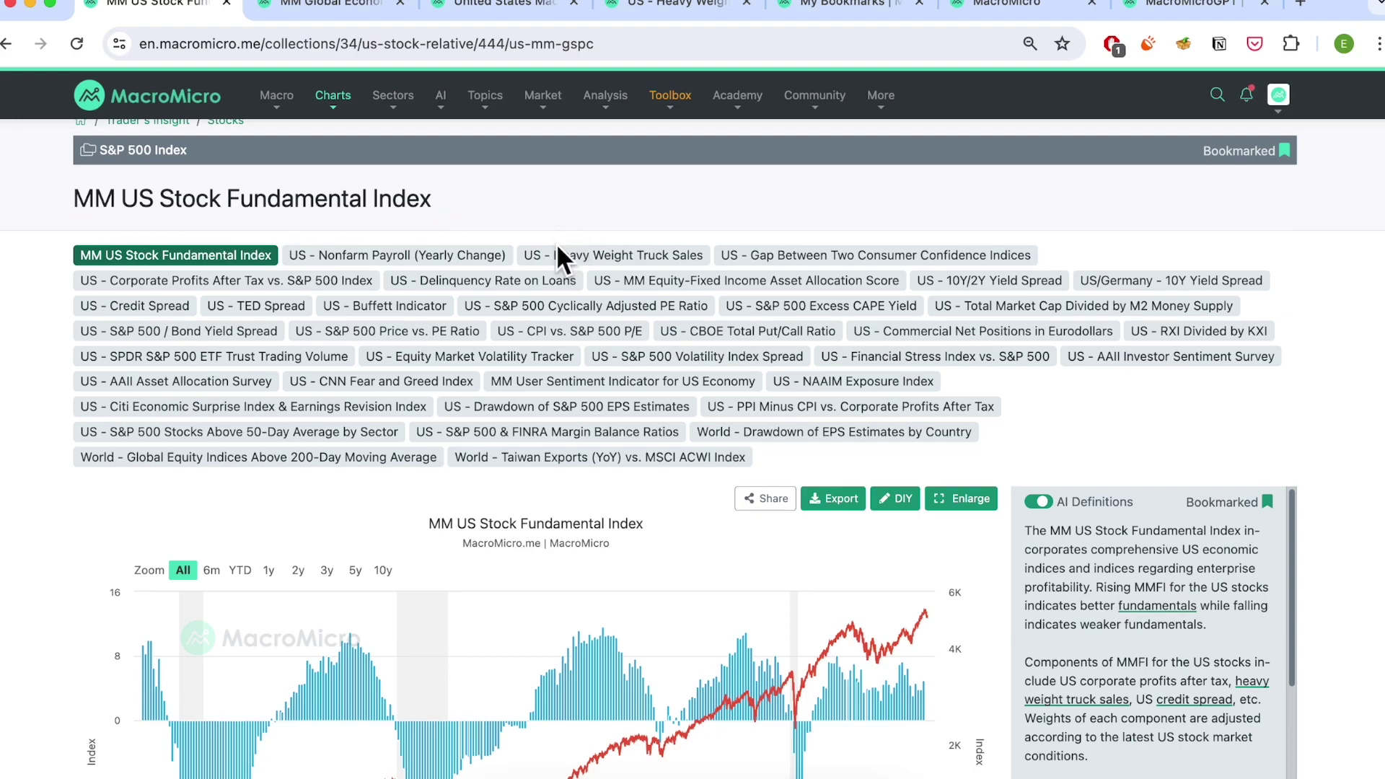
pyautogui.scroll(-3, 566, 270)
pyautogui.scroll(-2, 569, 276)
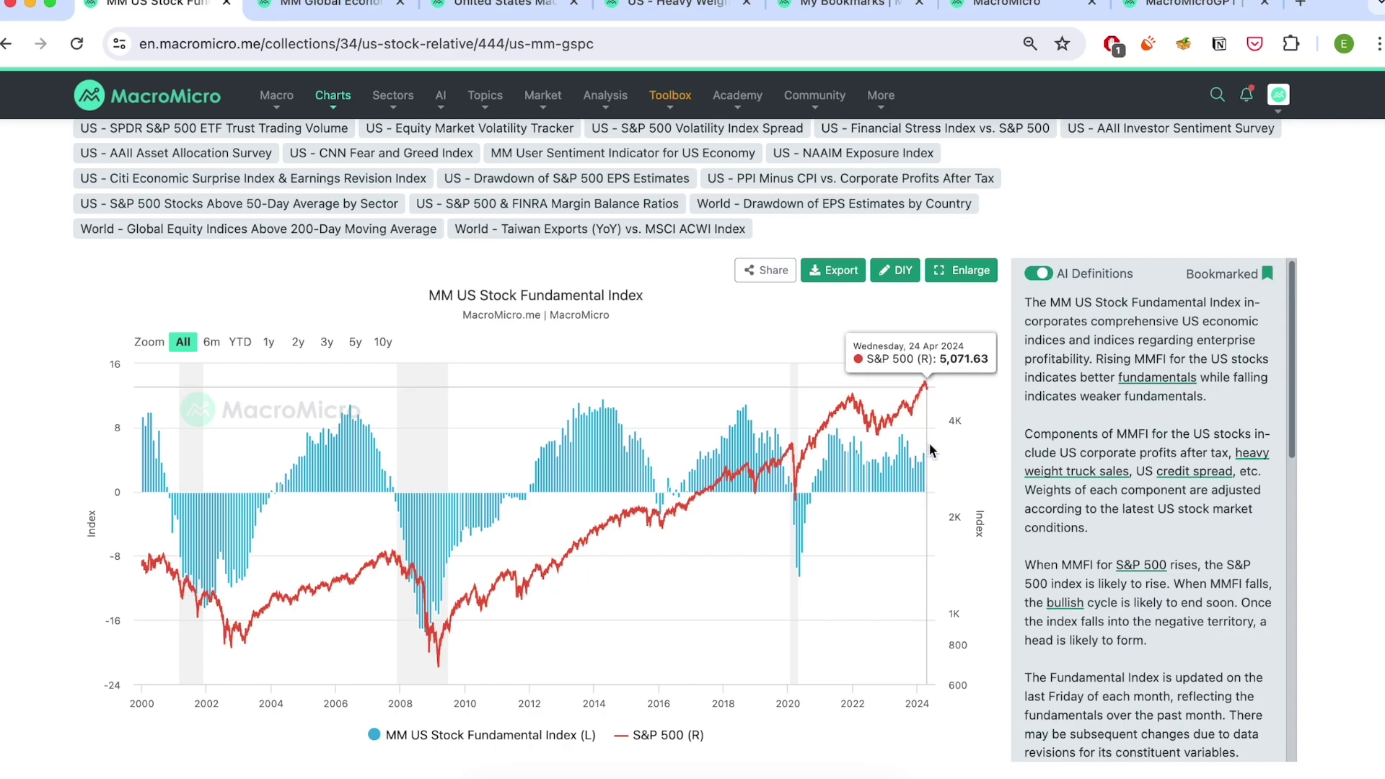
pyautogui.scroll(2, 757, 325)
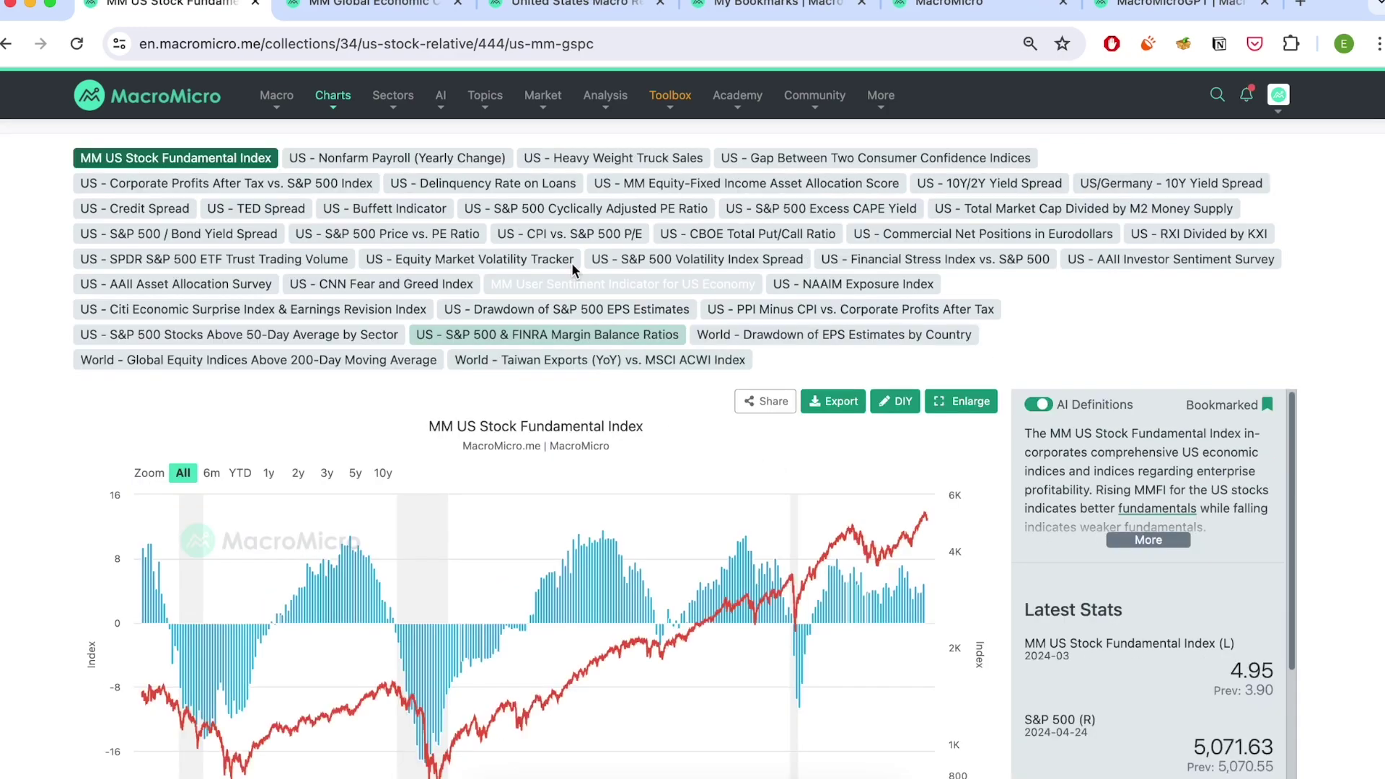
# - Bookmark the US - Heavy Weight Truck Sales chart and view the My Bookmarks tab
pyautogui.click(591, 161)
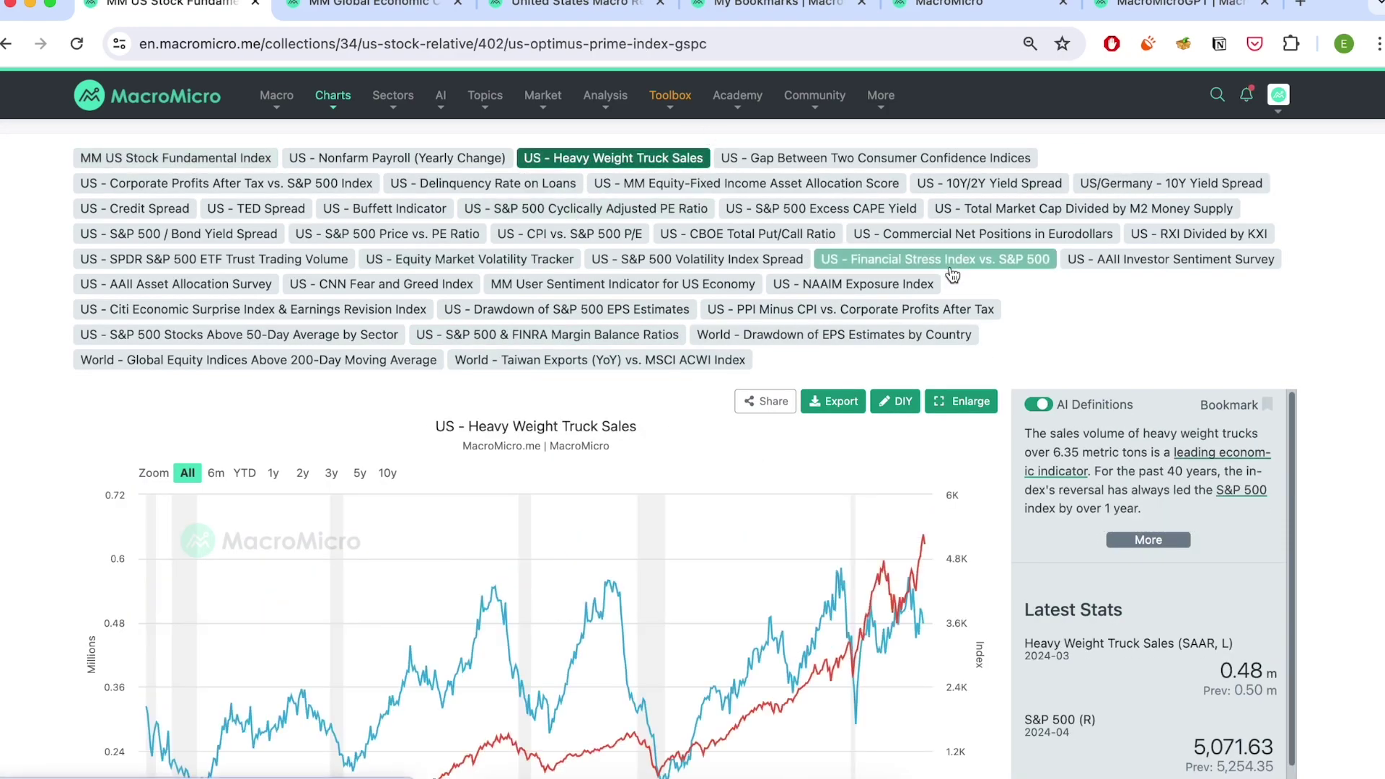
pyautogui.click(1266, 404)
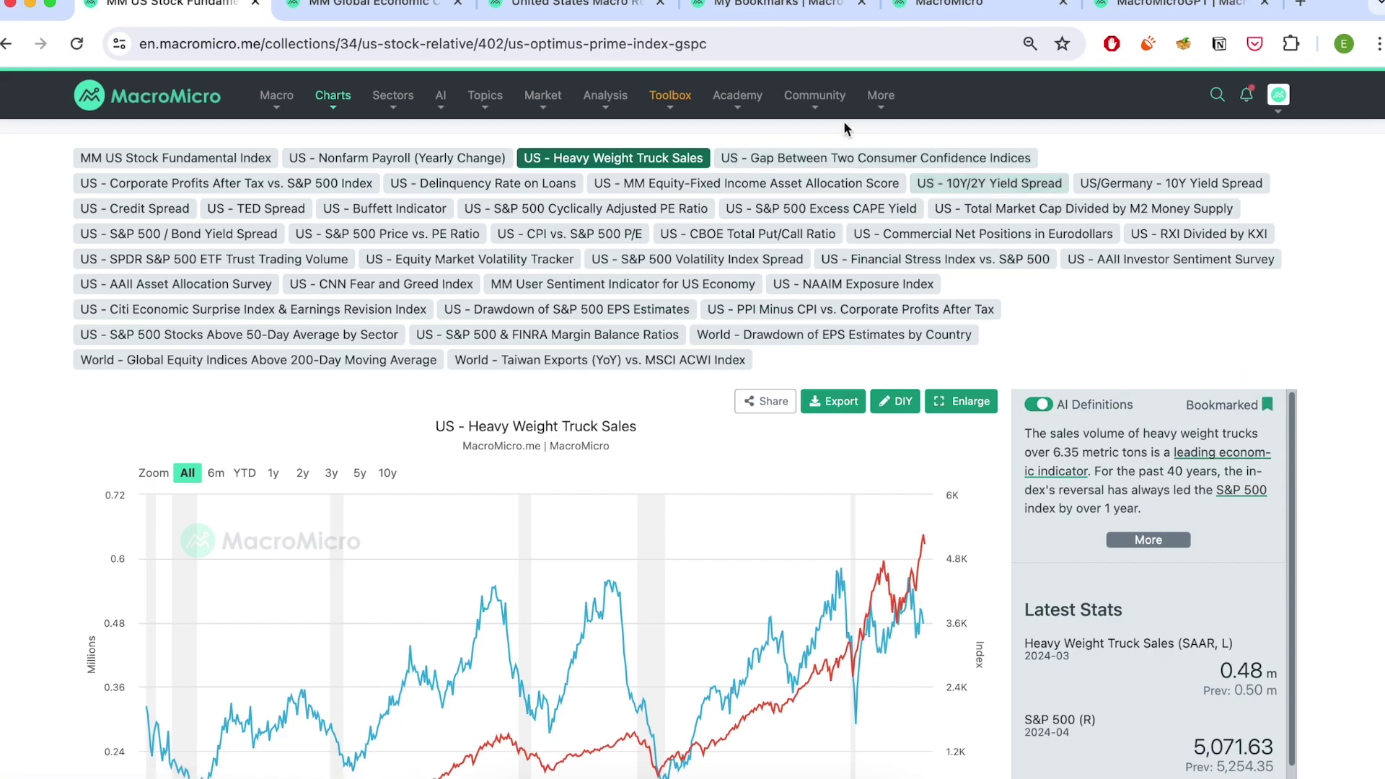
pyautogui.click(730, 9)
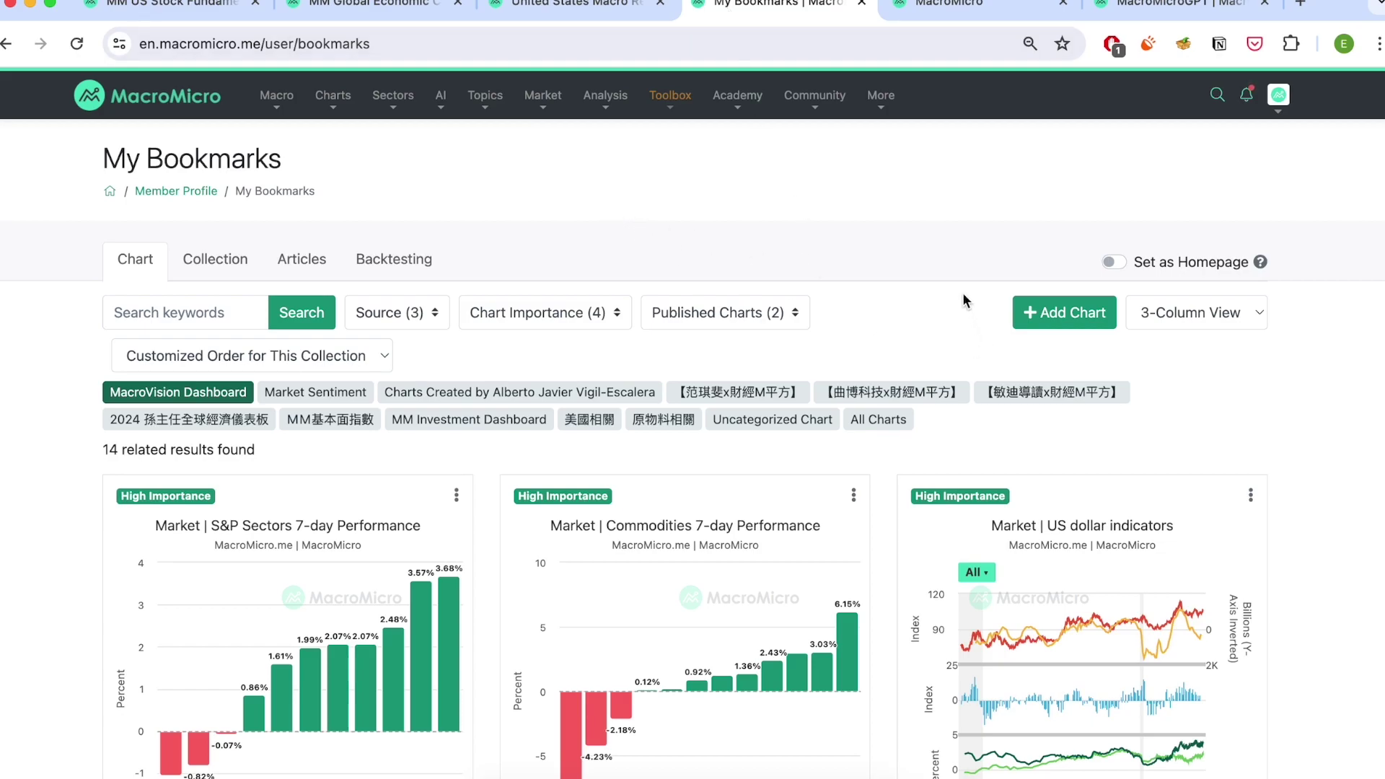
# - Scroll through the 14 saved charts and close the chart-building tools list
pyautogui.scroll(-5, 962, 293)
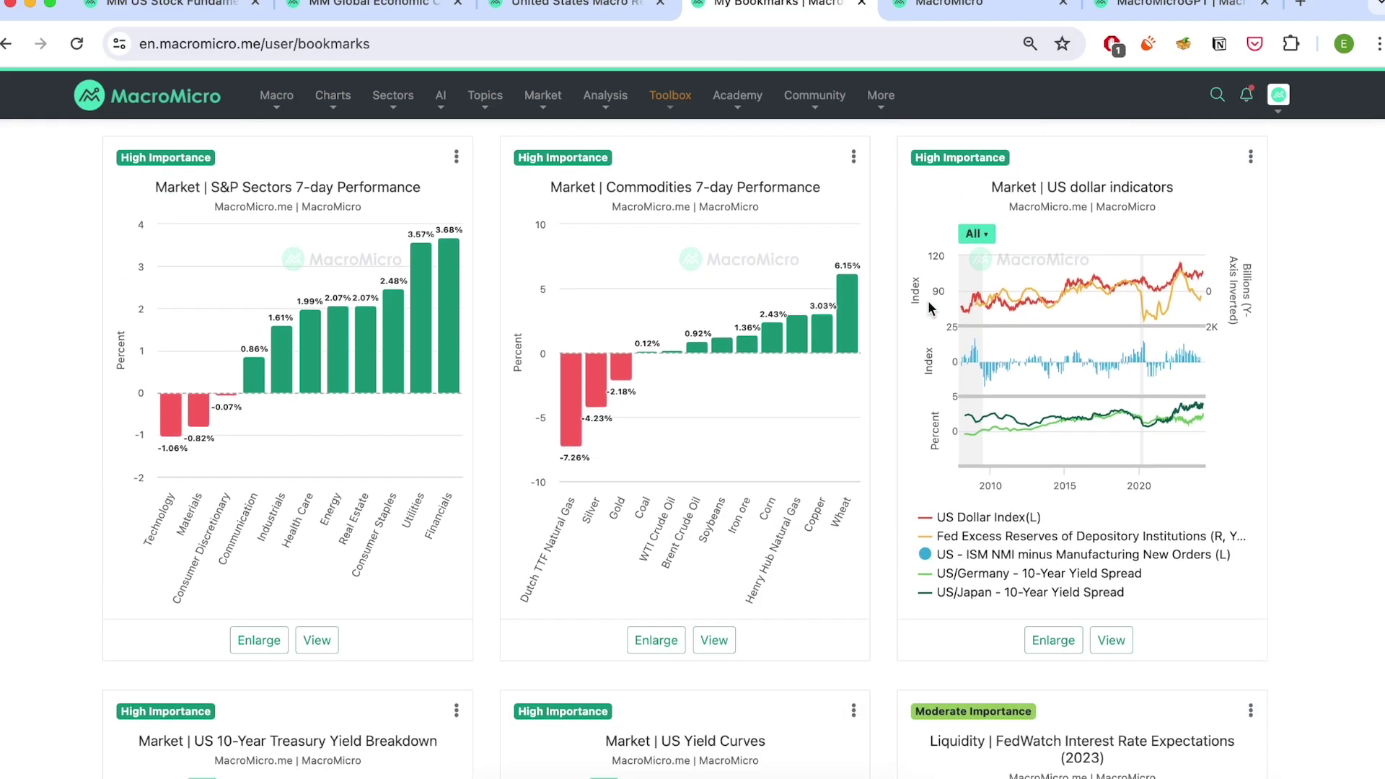
pyautogui.scroll(-7, 926, 318)
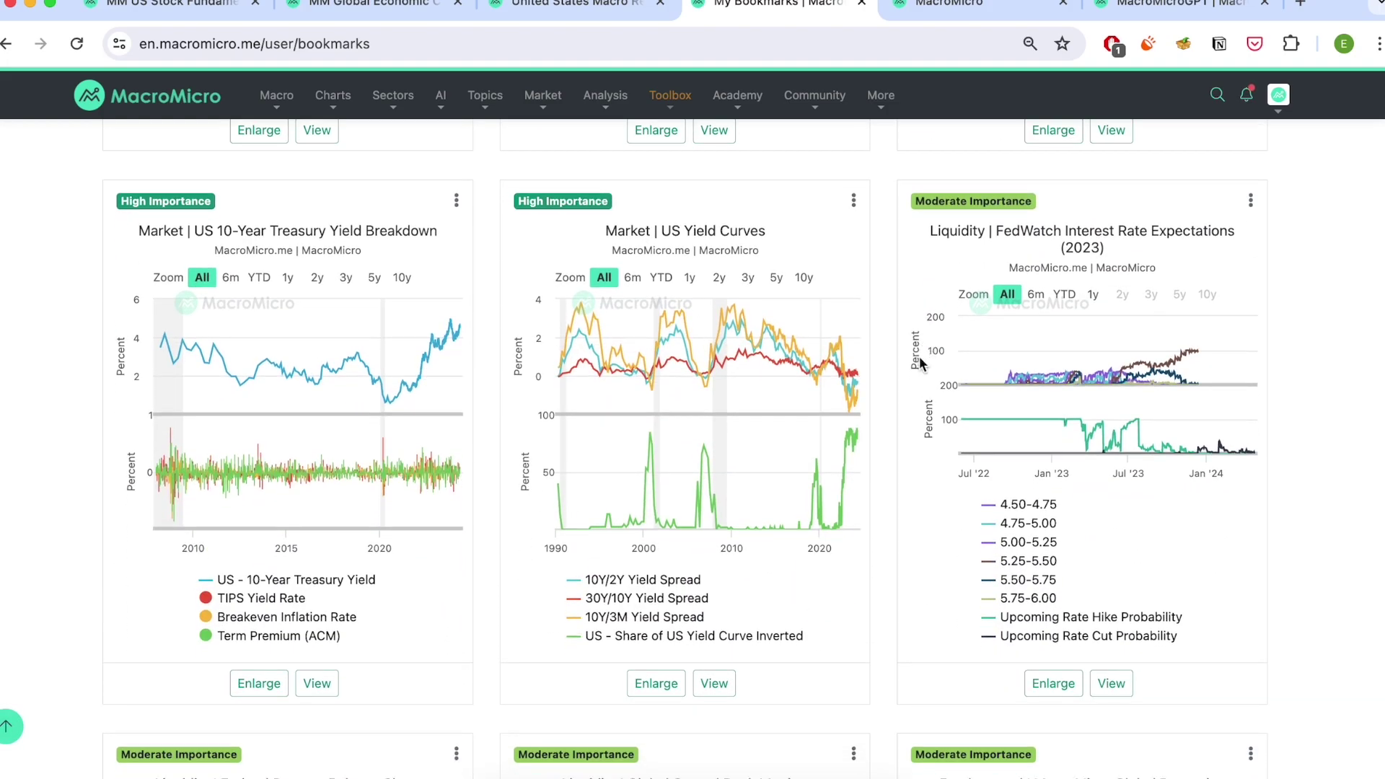
pyautogui.scroll(-13, 919, 355)
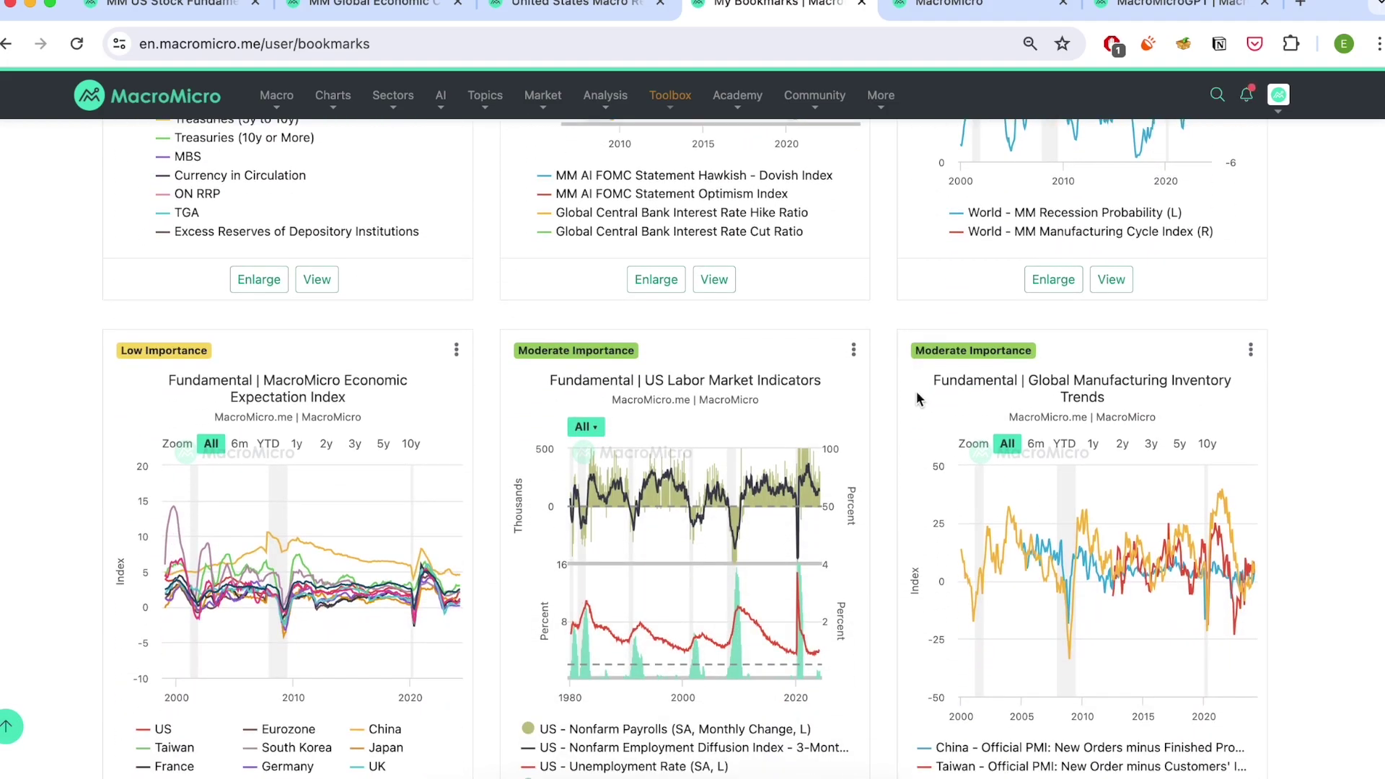
pyautogui.scroll(-2, 916, 390)
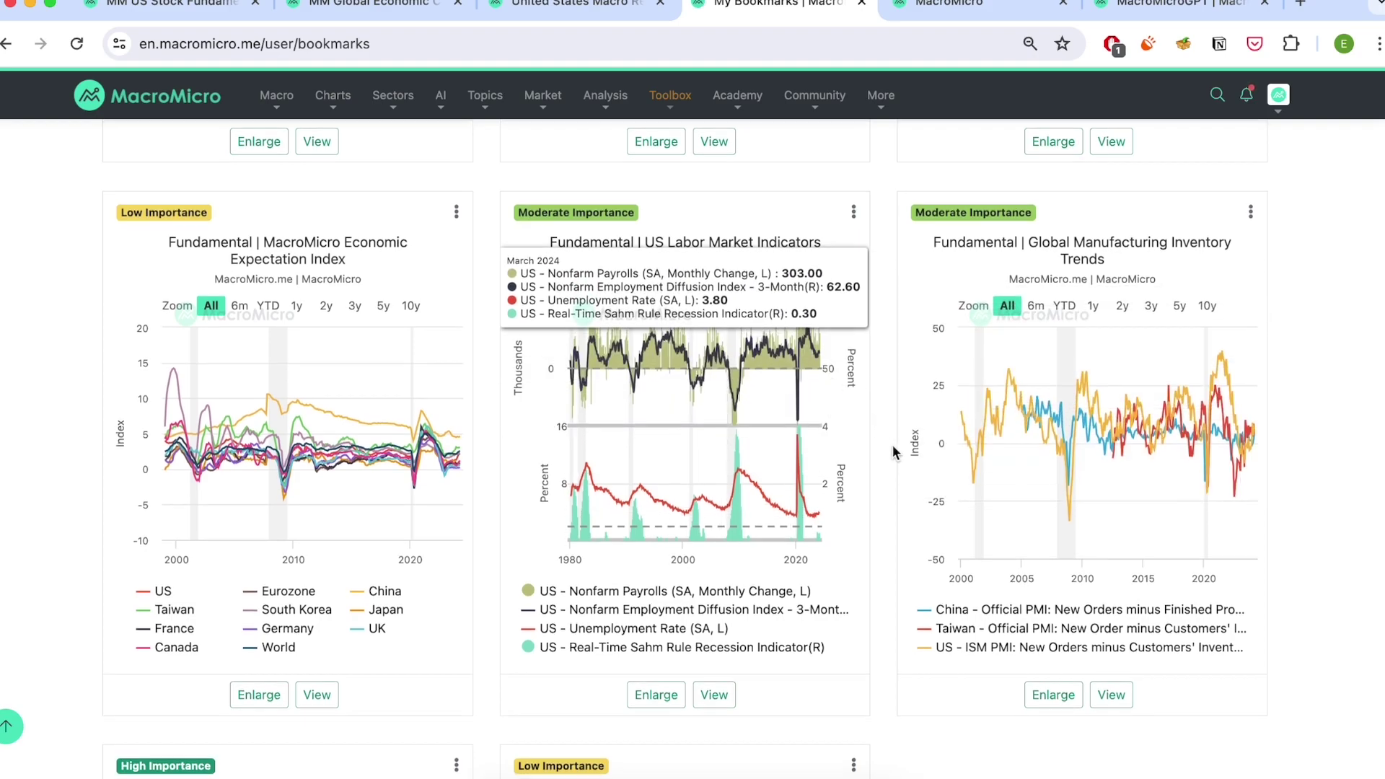
pyautogui.scroll(-4, 893, 452)
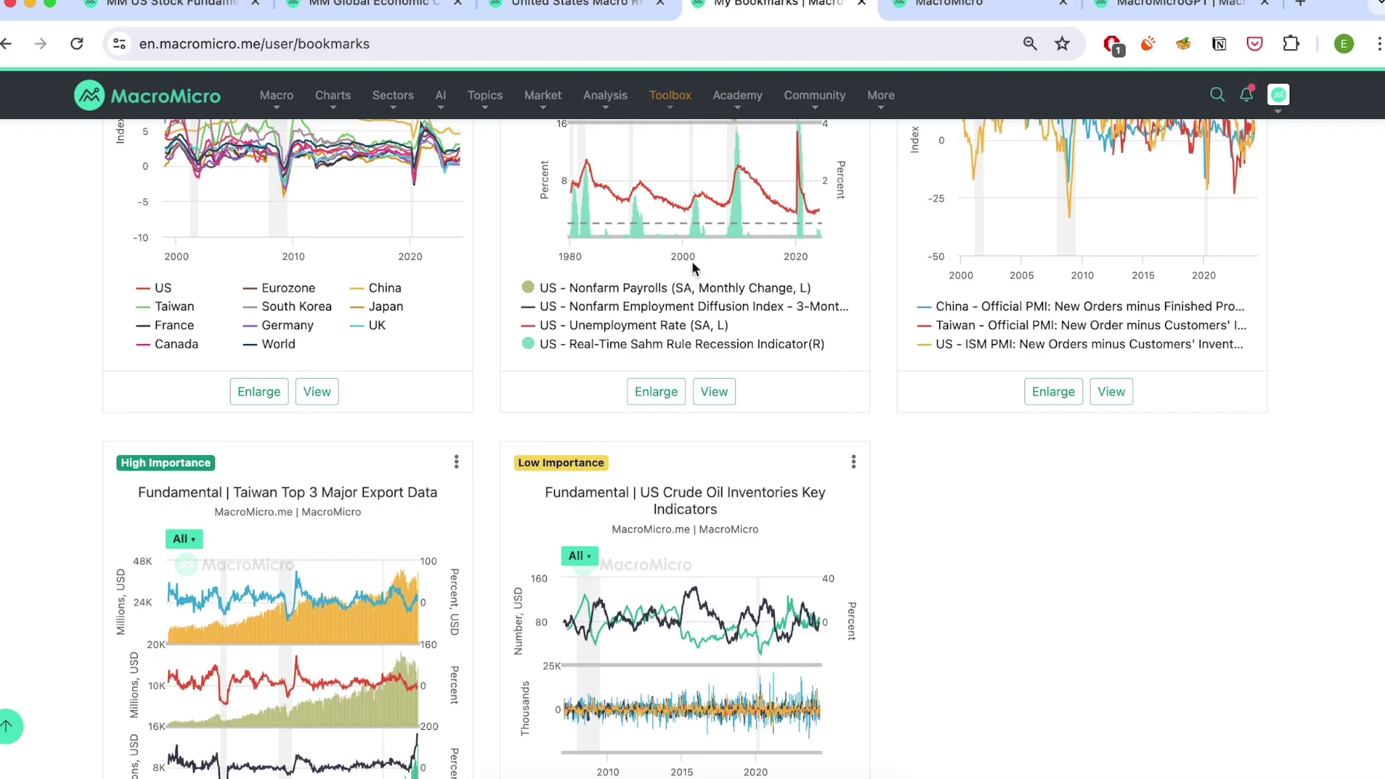
pyautogui.moveTo(665, 108)
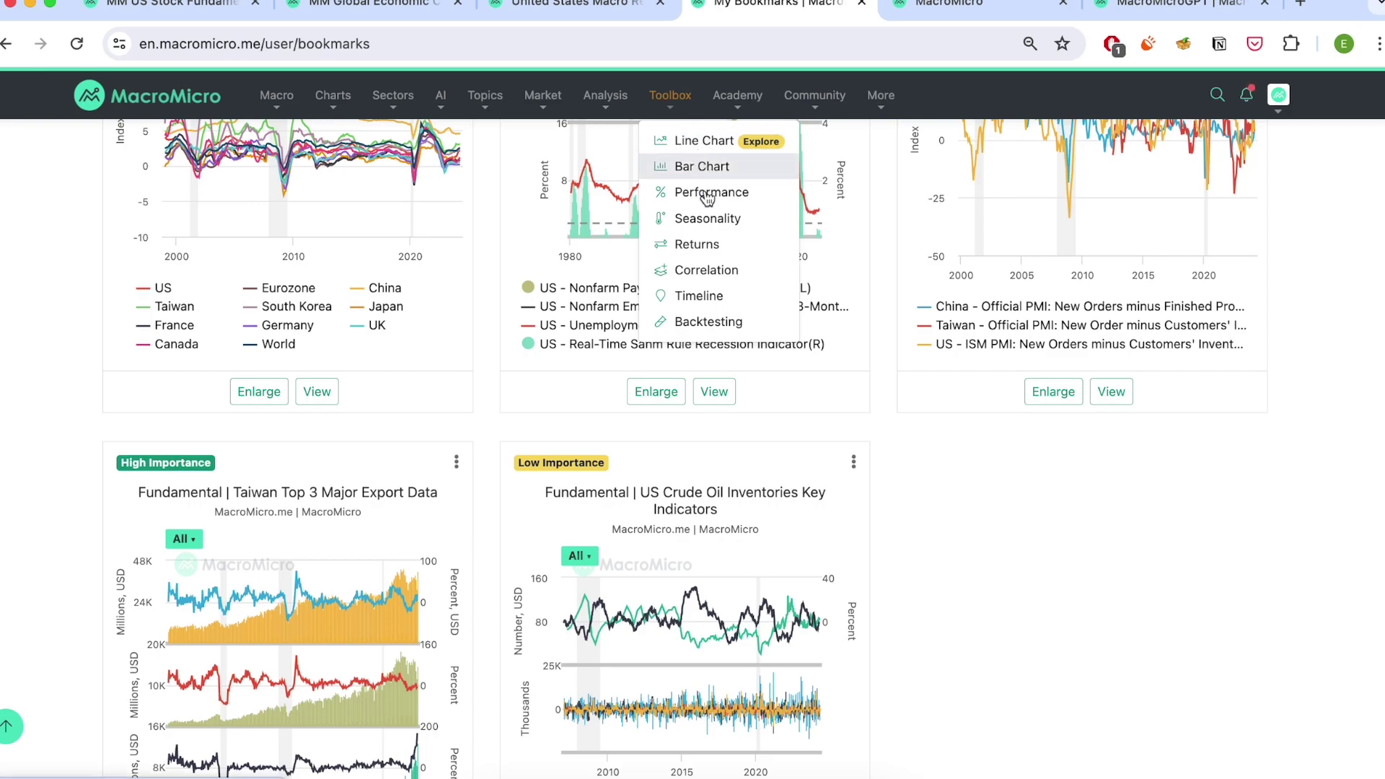
pyautogui.click(670, 98)
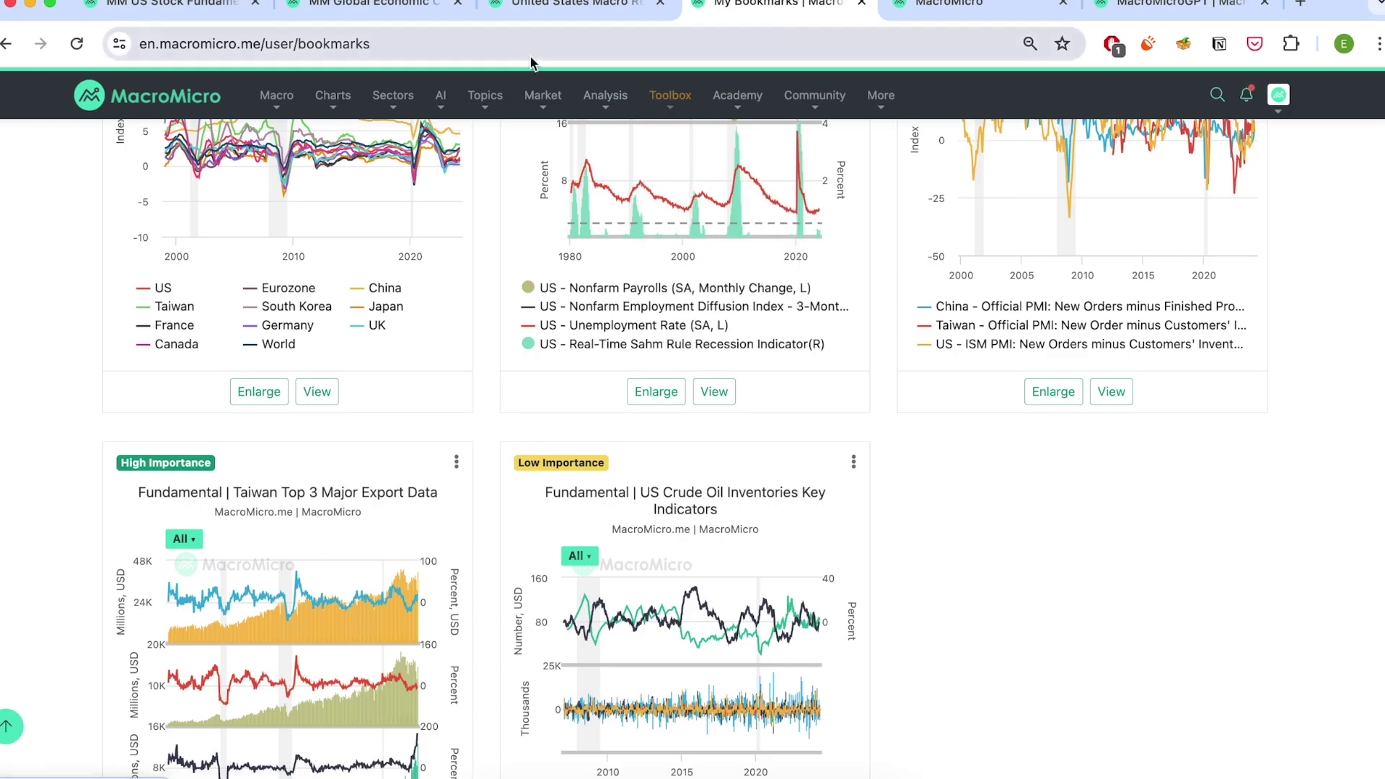
# - Load the US Heavy Weight Truck Sales chart into the DIY line-chart builder
pyautogui.click(220, 11)
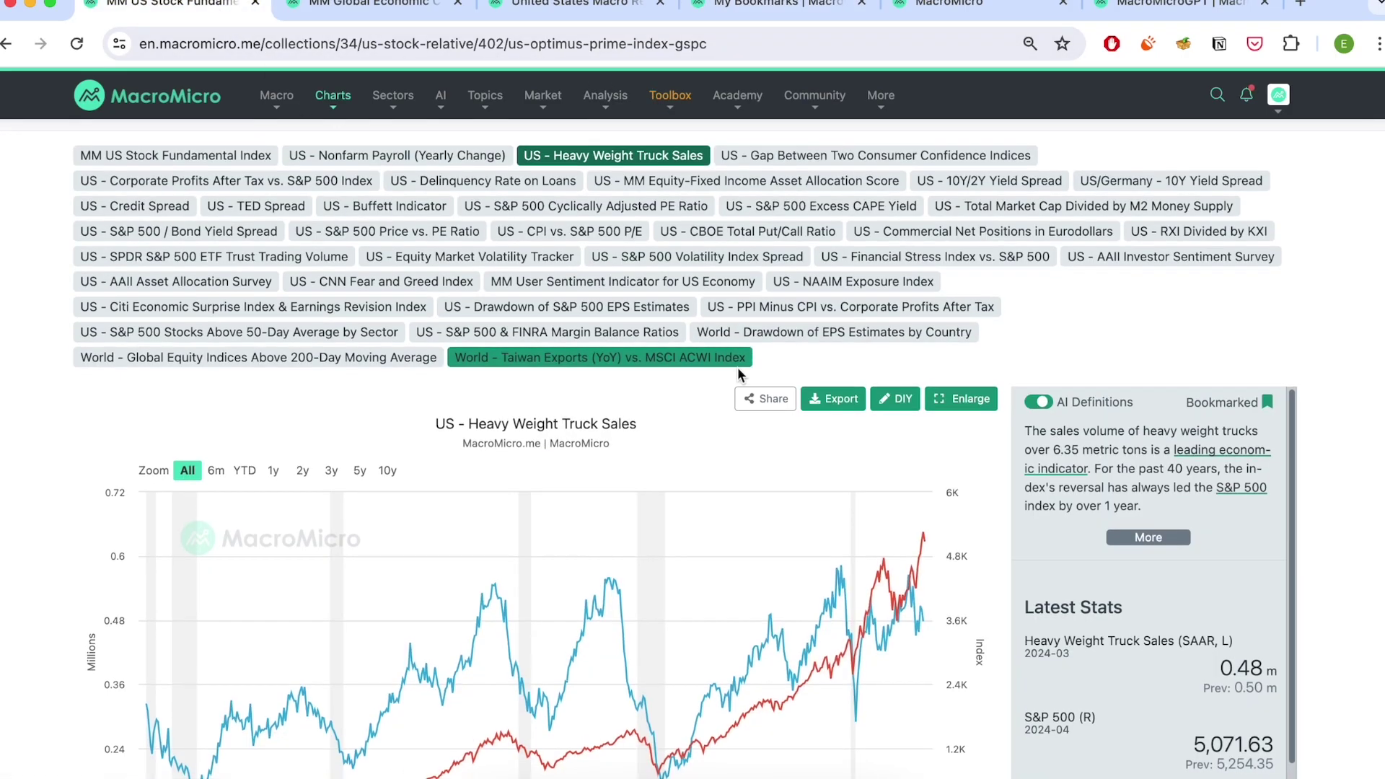
pyautogui.scroll(-3, 735, 365)
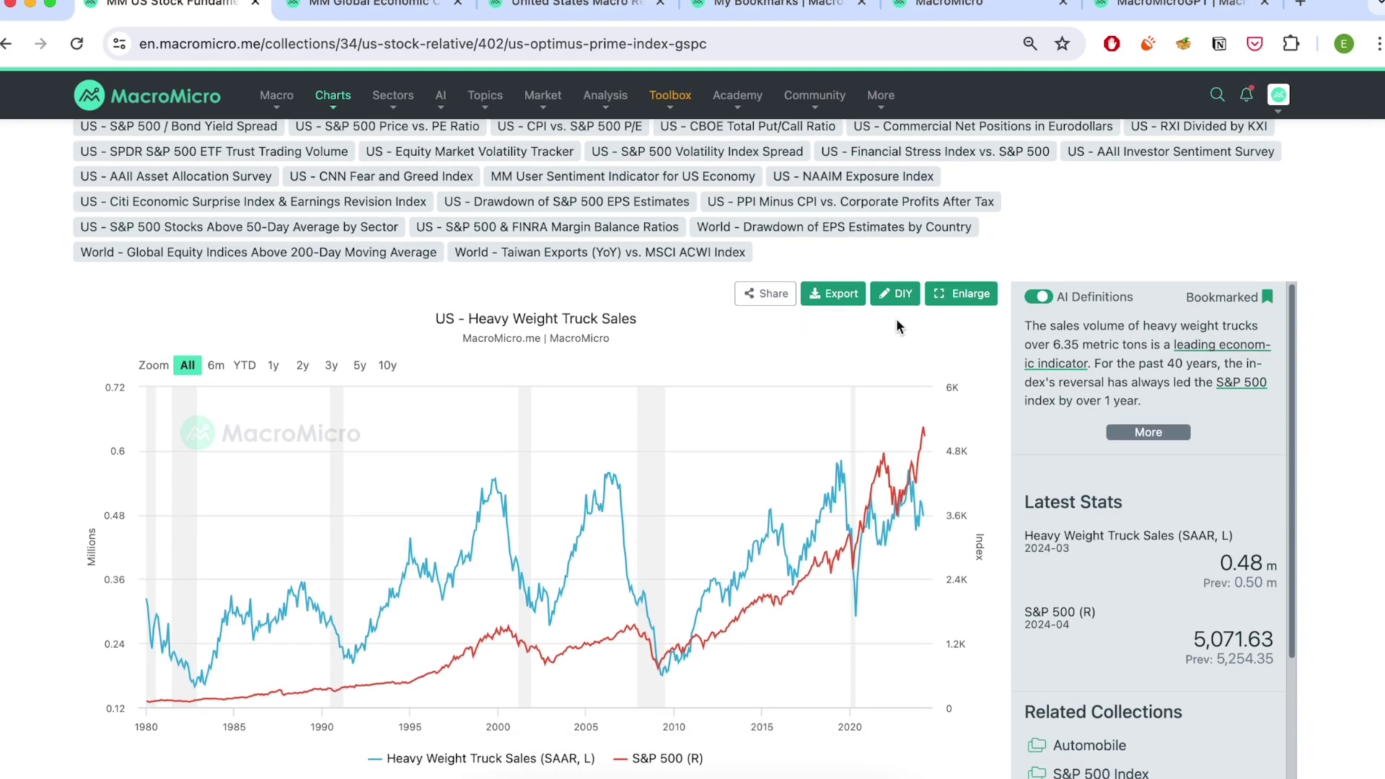
pyautogui.scroll(-1, 896, 318)
pyautogui.click(903, 280)
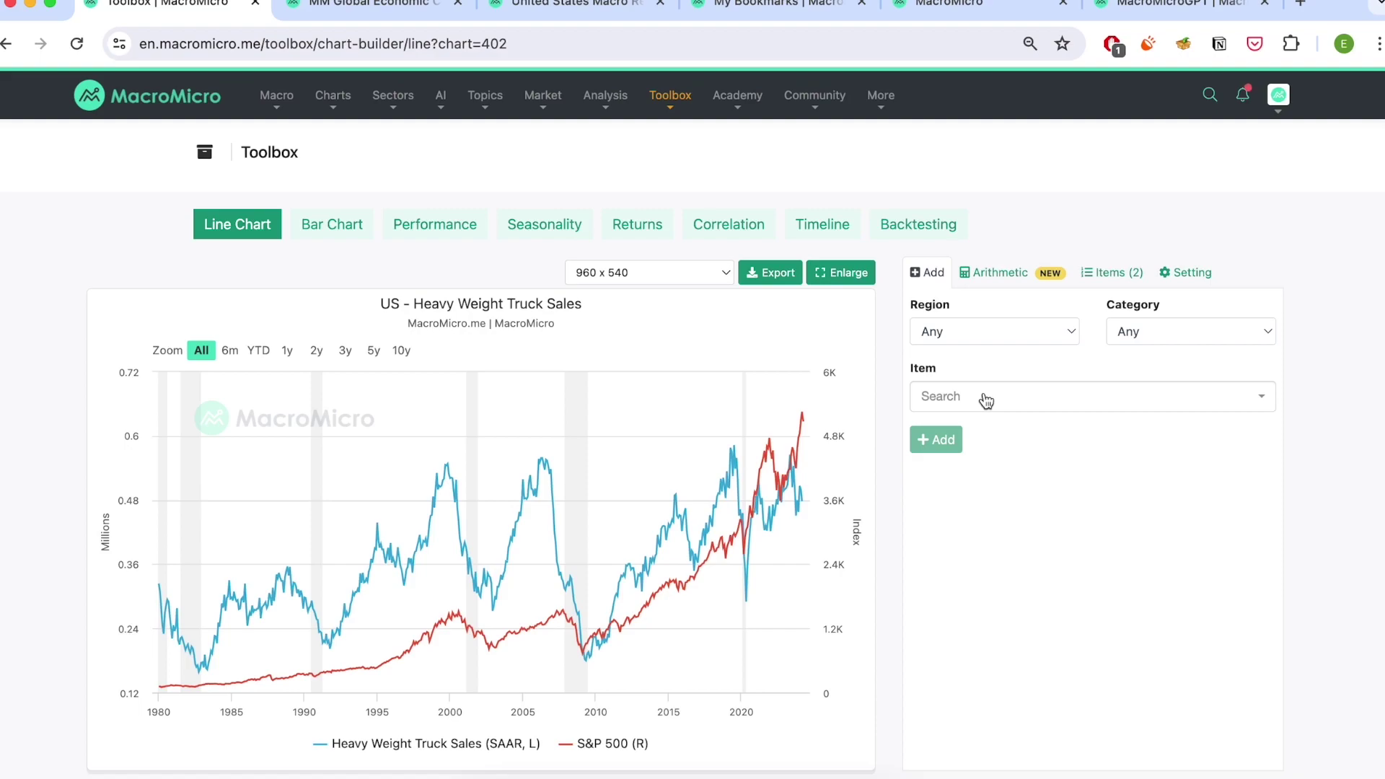
# - Search 'stoxx' in the Item list and add Europe - STOXX 600 Index as a third series
pyautogui.click(983, 403)
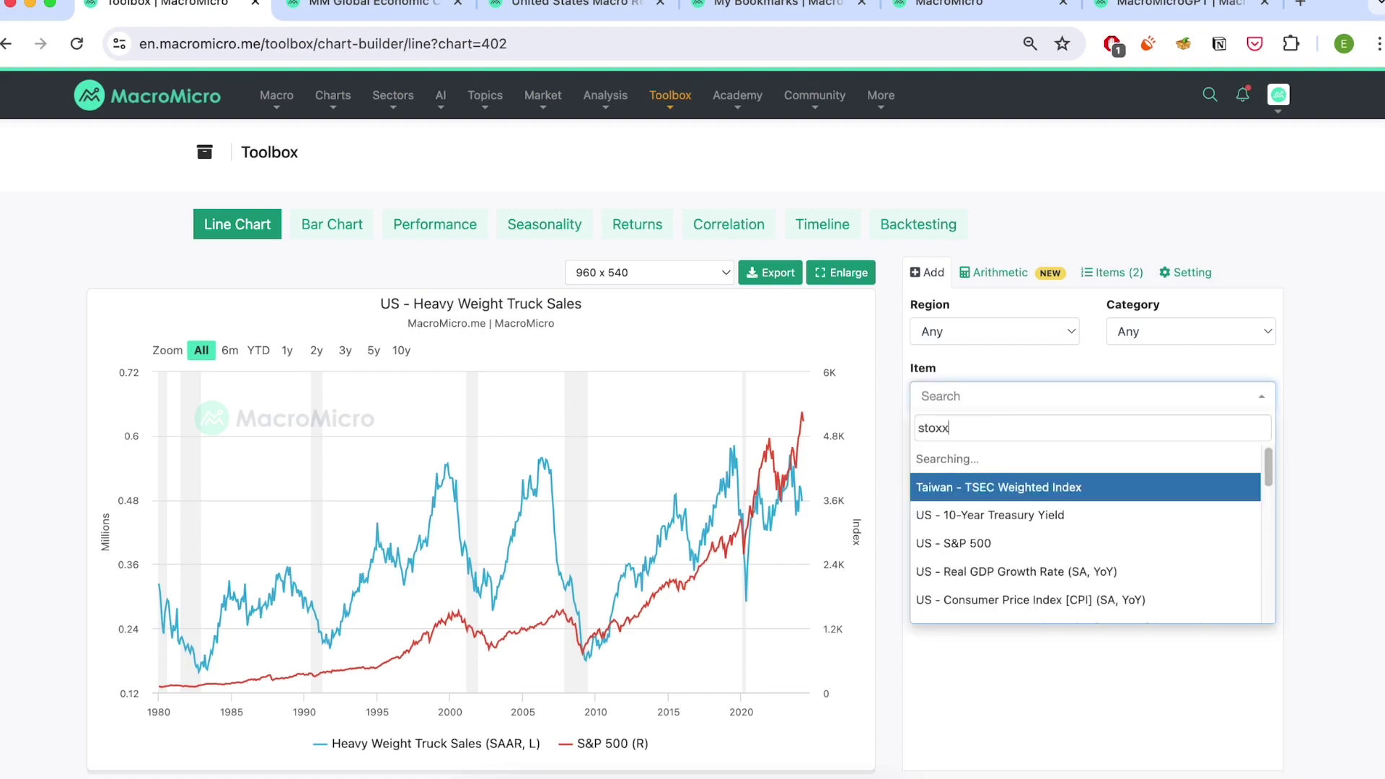
pyautogui.write('stoxx')
pyautogui.click(976, 468)
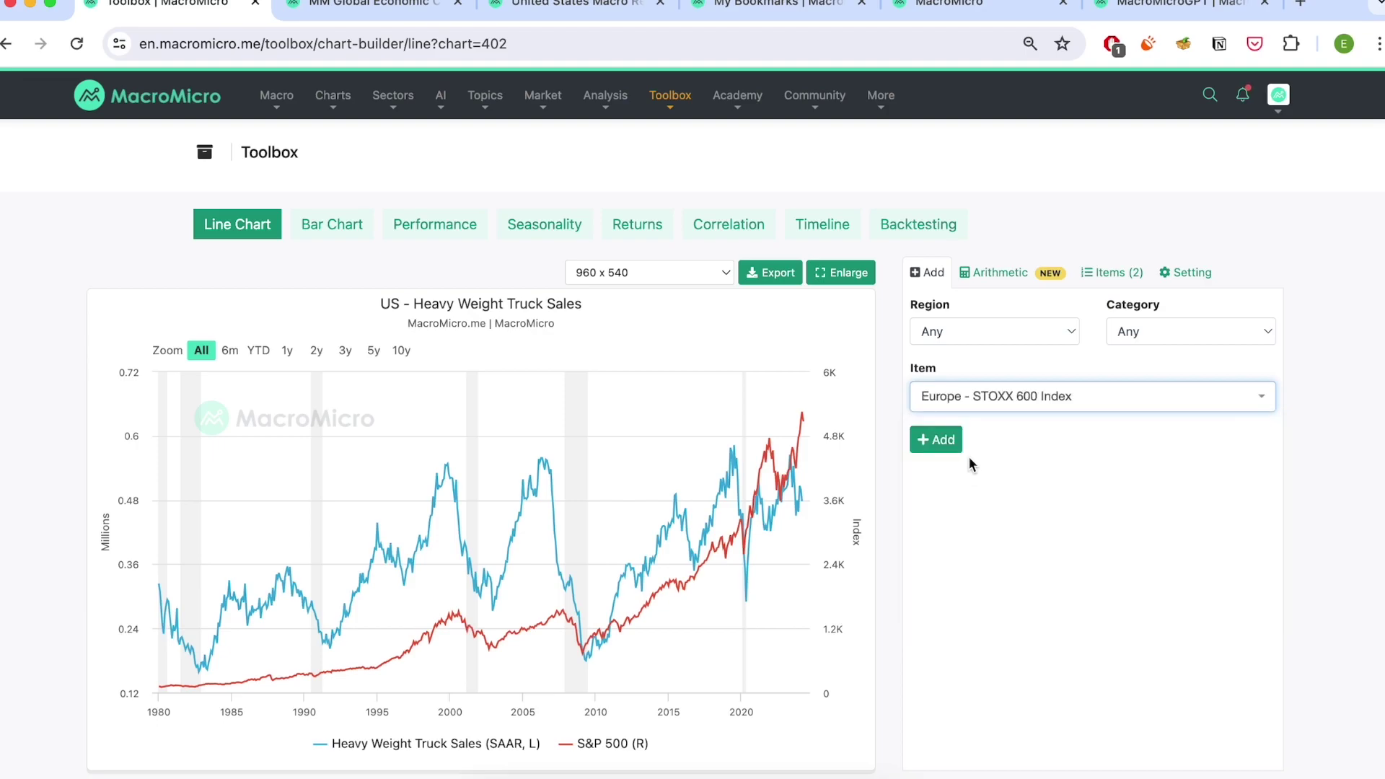
pyautogui.click(952, 448)
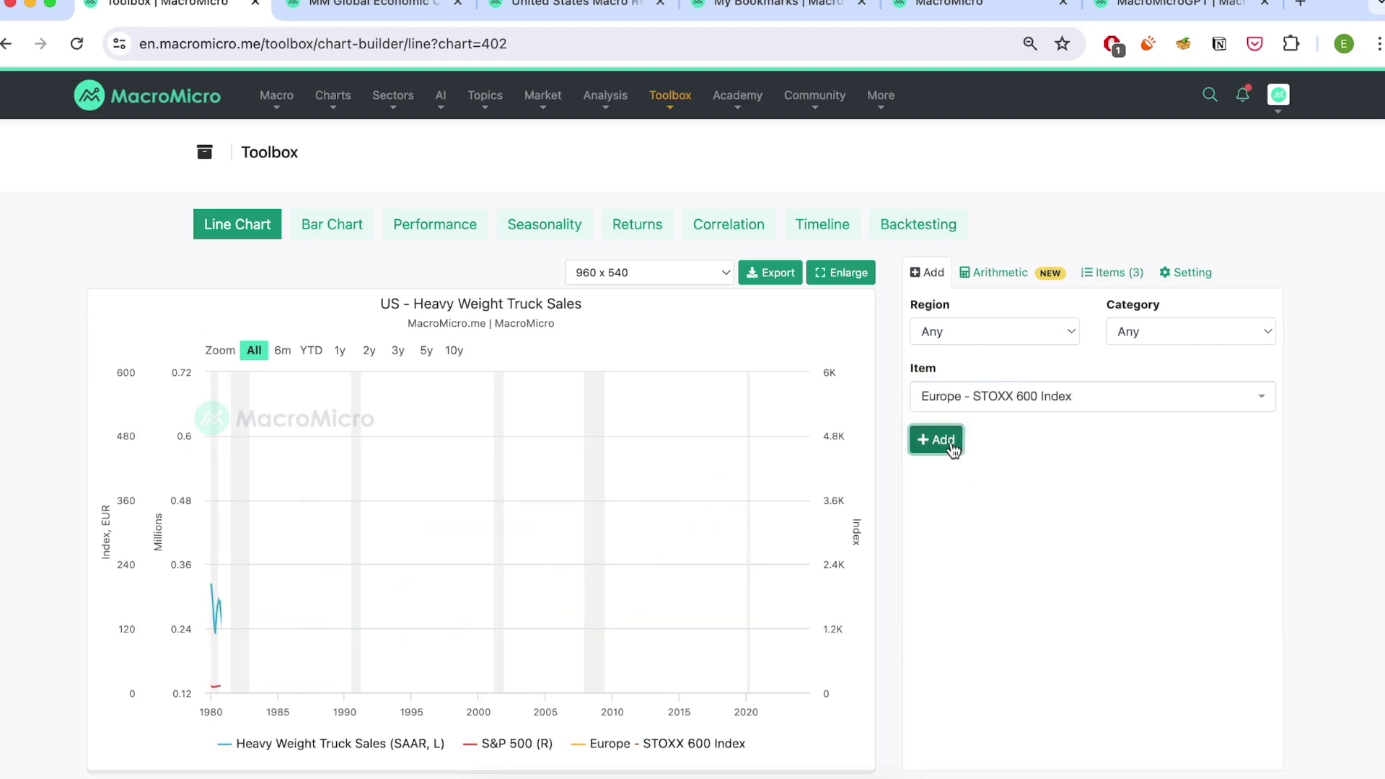
pyautogui.scroll(-1, 952, 449)
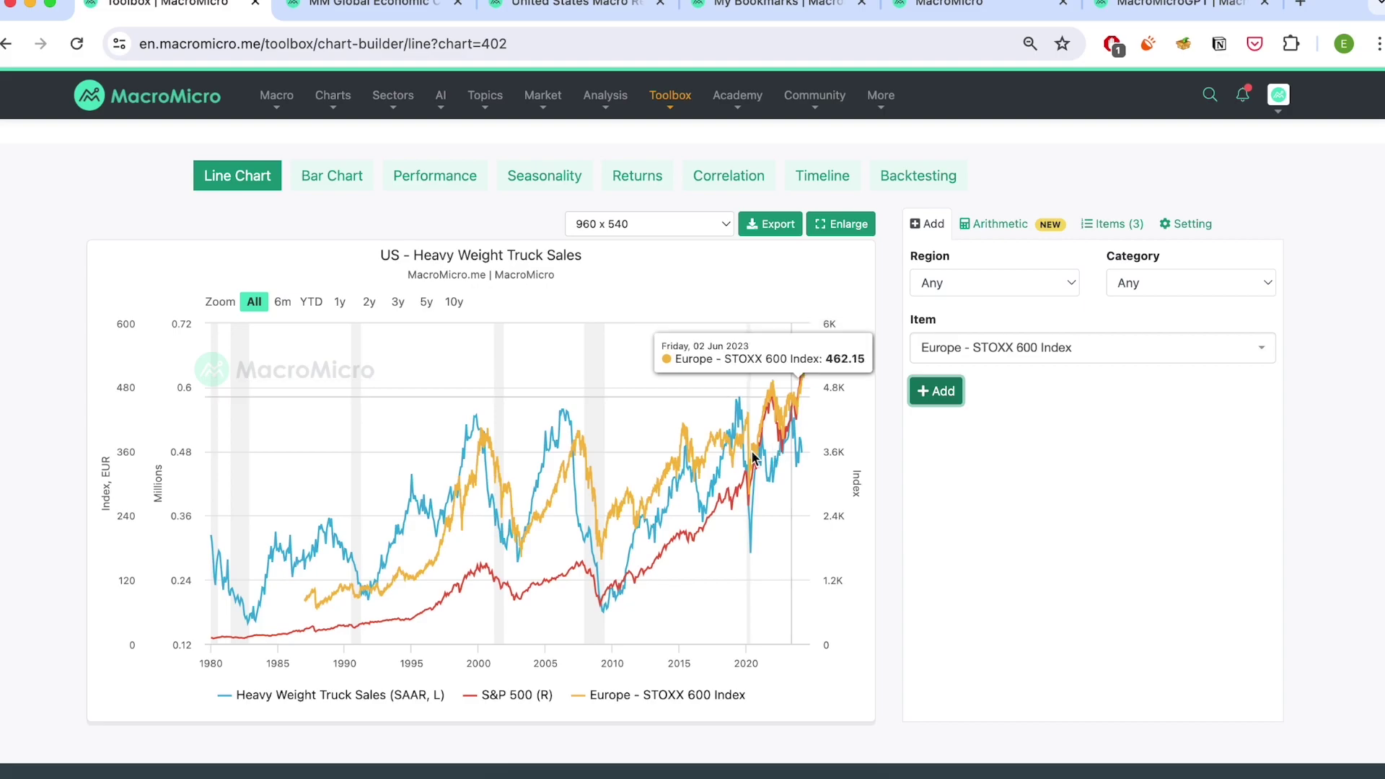
# - Move the STOXX 600 series onto Y-axis Panel 2, below the other two lines
pyautogui.click(1104, 232)
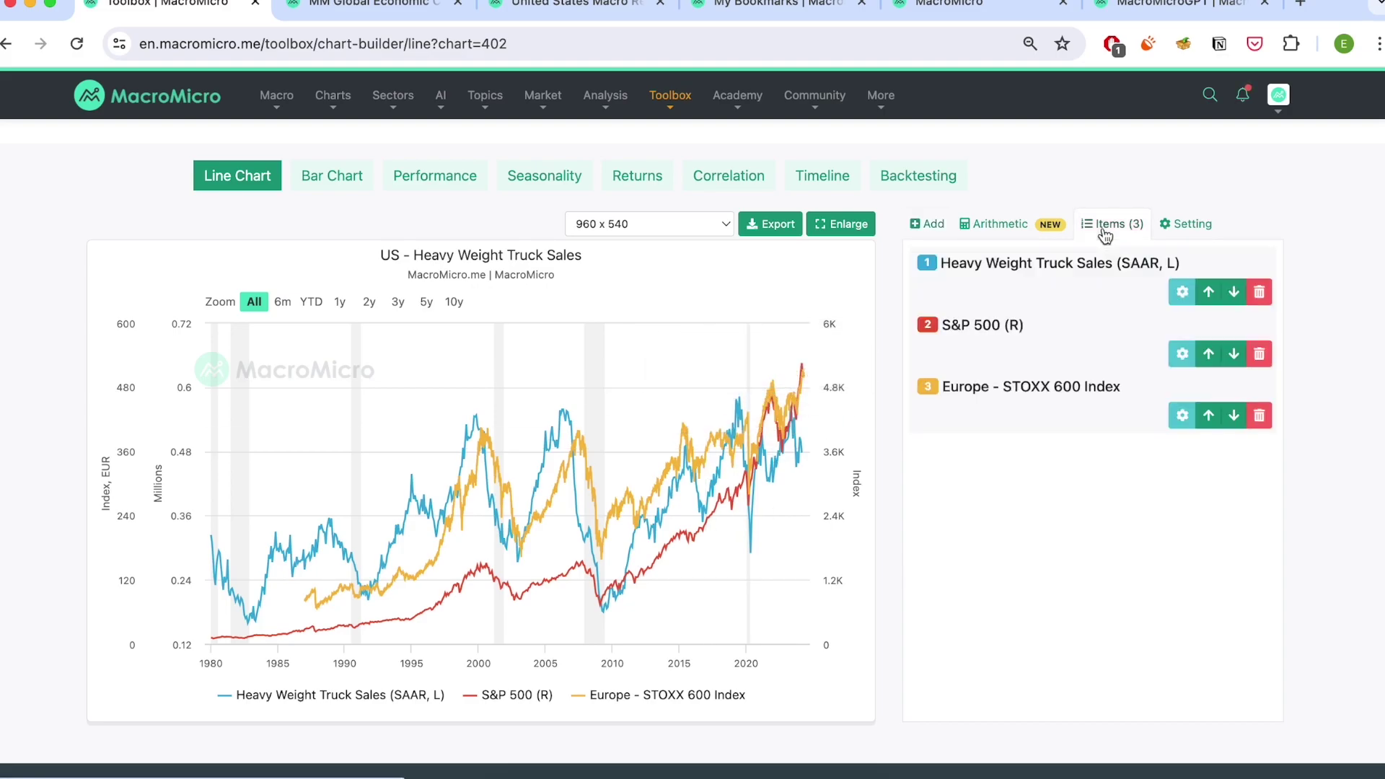
pyautogui.click(1179, 418)
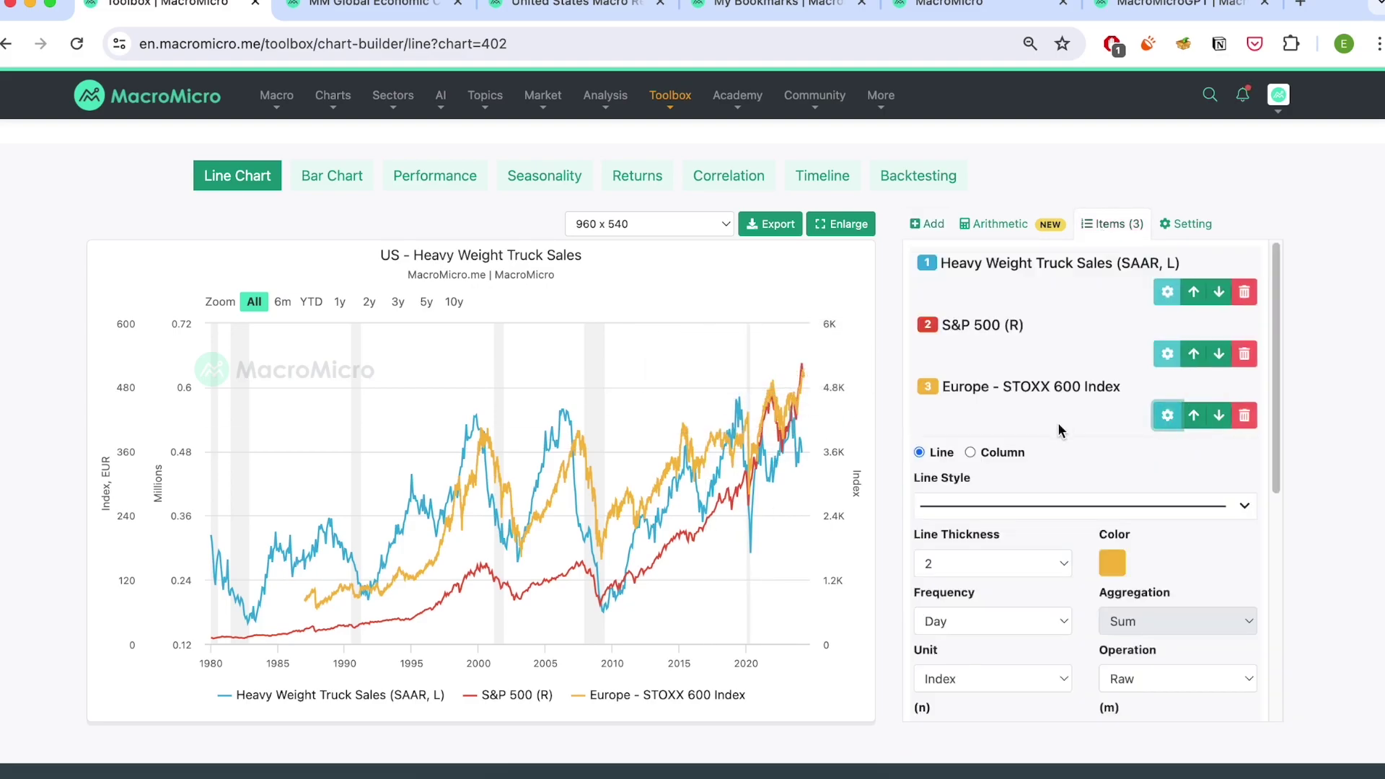
pyautogui.scroll(-4, 1058, 422)
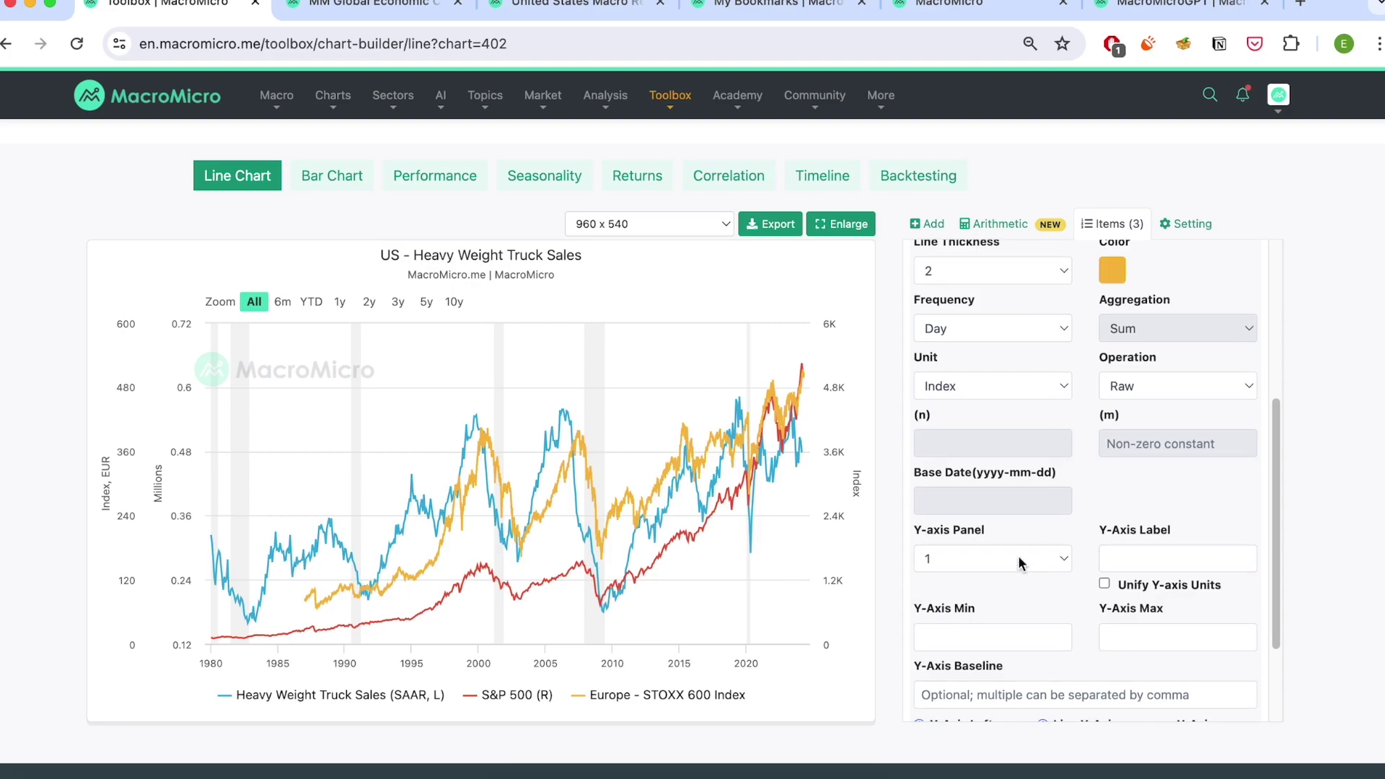
pyautogui.click(1018, 559)
pyautogui.click(1001, 574)
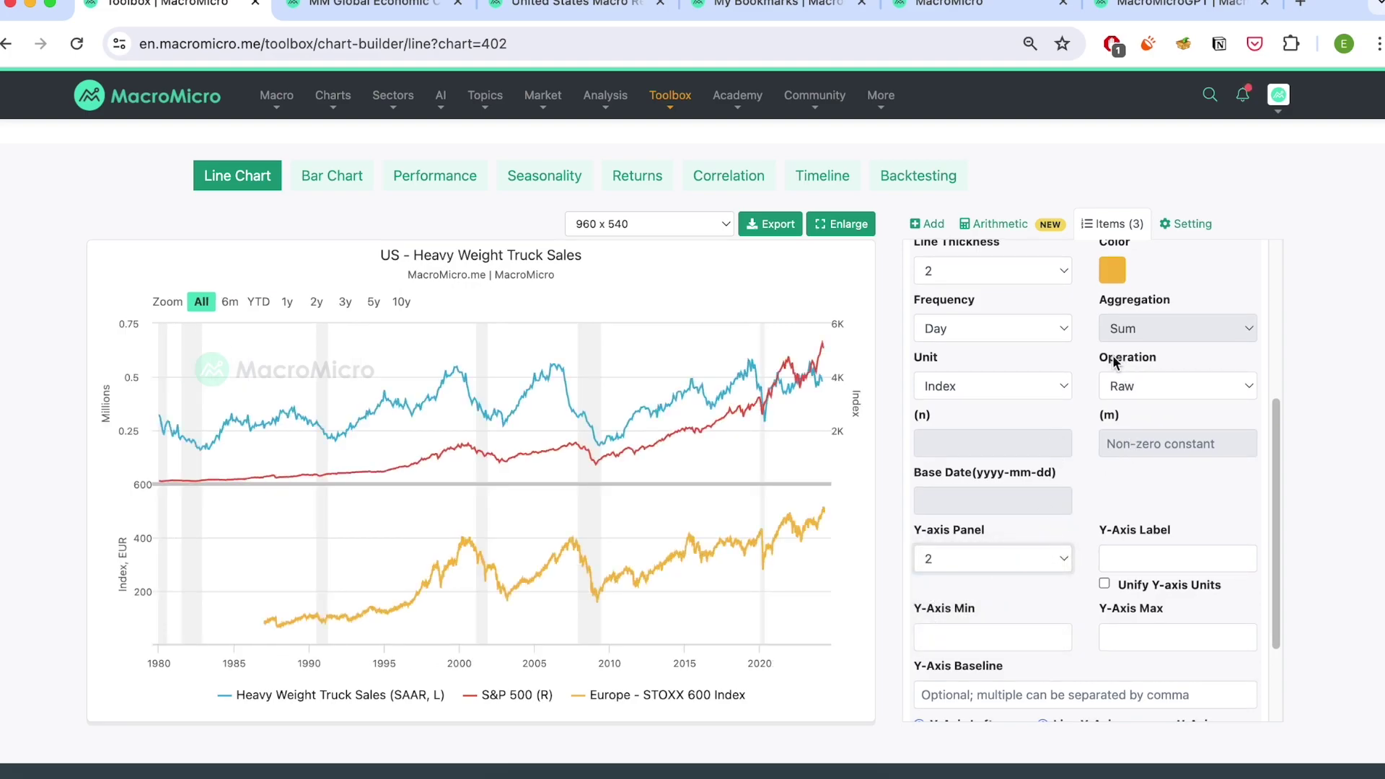
# - Review STOXX 600's Operation options, keep Raw values, and bring up the Arithmetic formula panel
pyautogui.click(1164, 377)
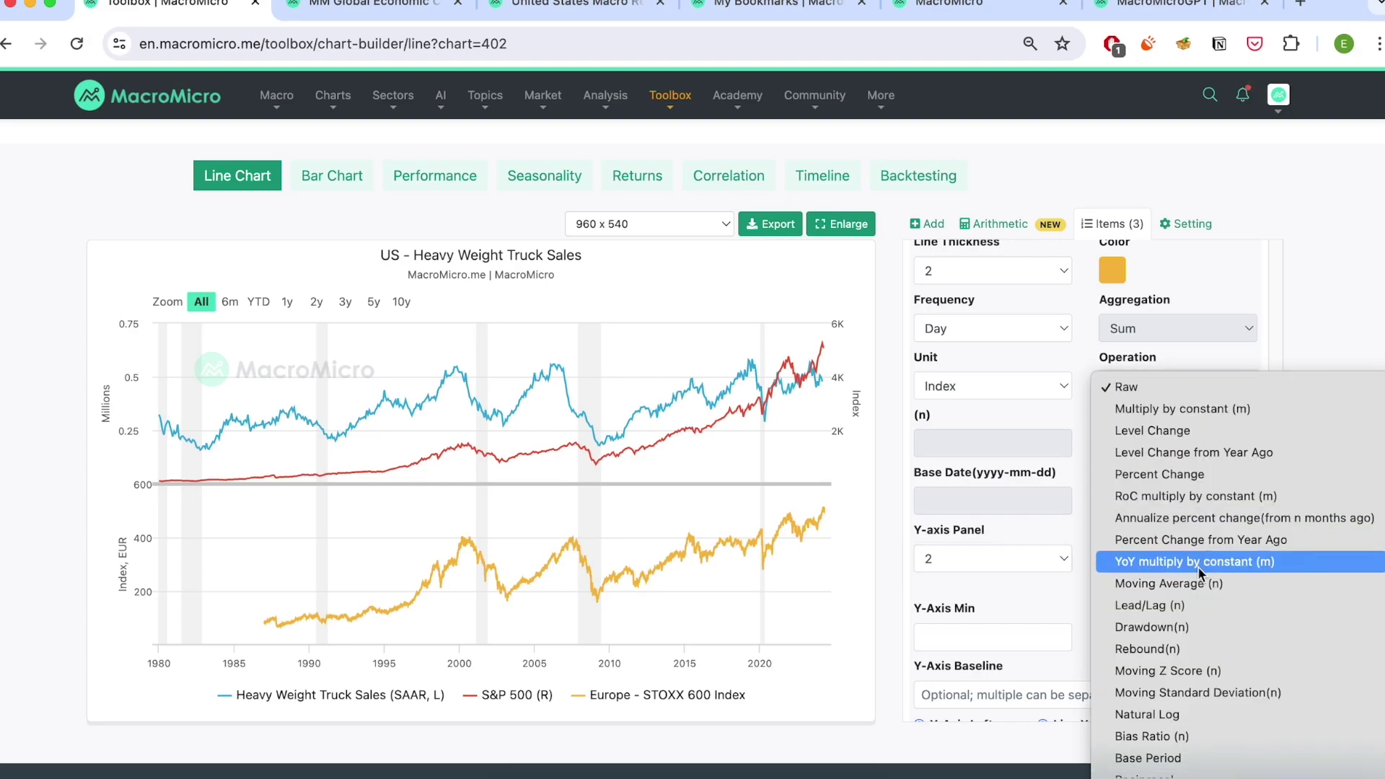
pyautogui.scroll(-1, 1197, 565)
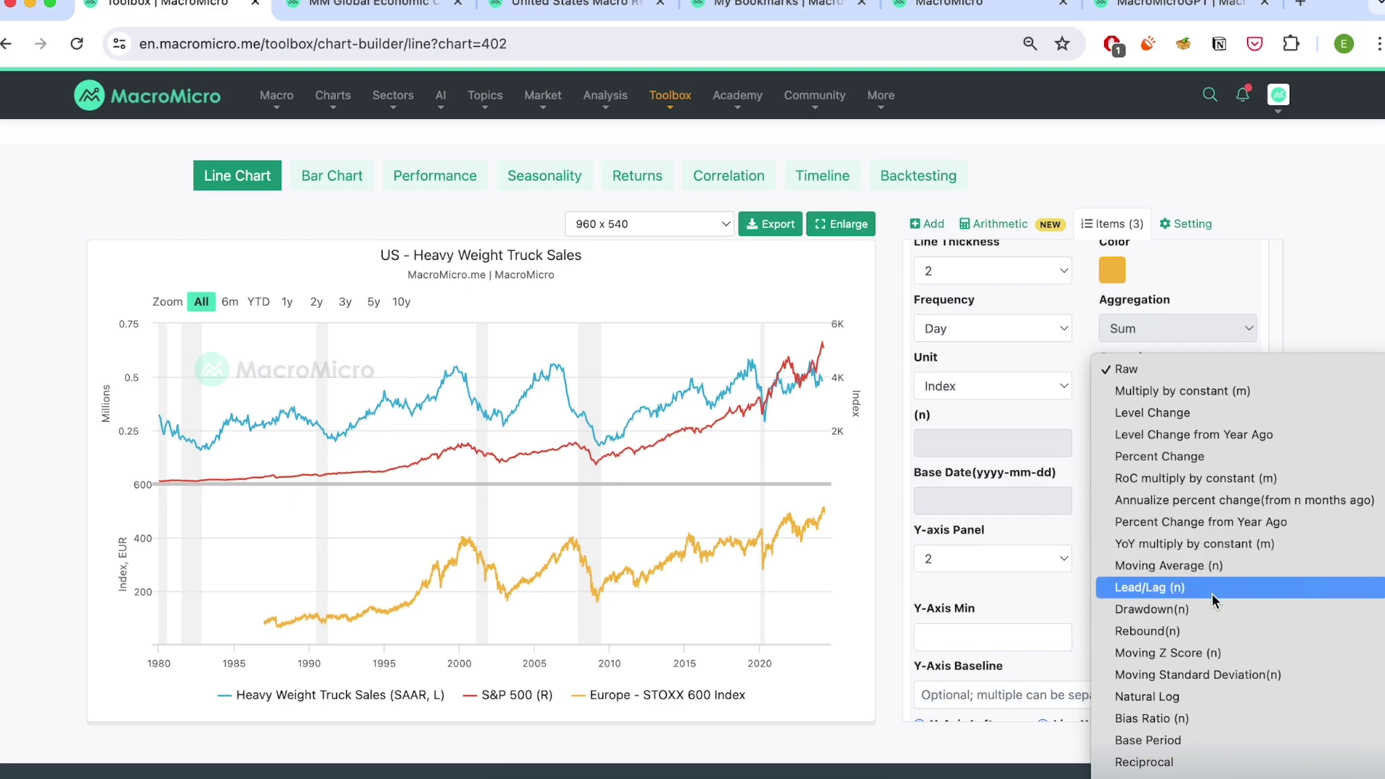
pyautogui.click(1194, 180)
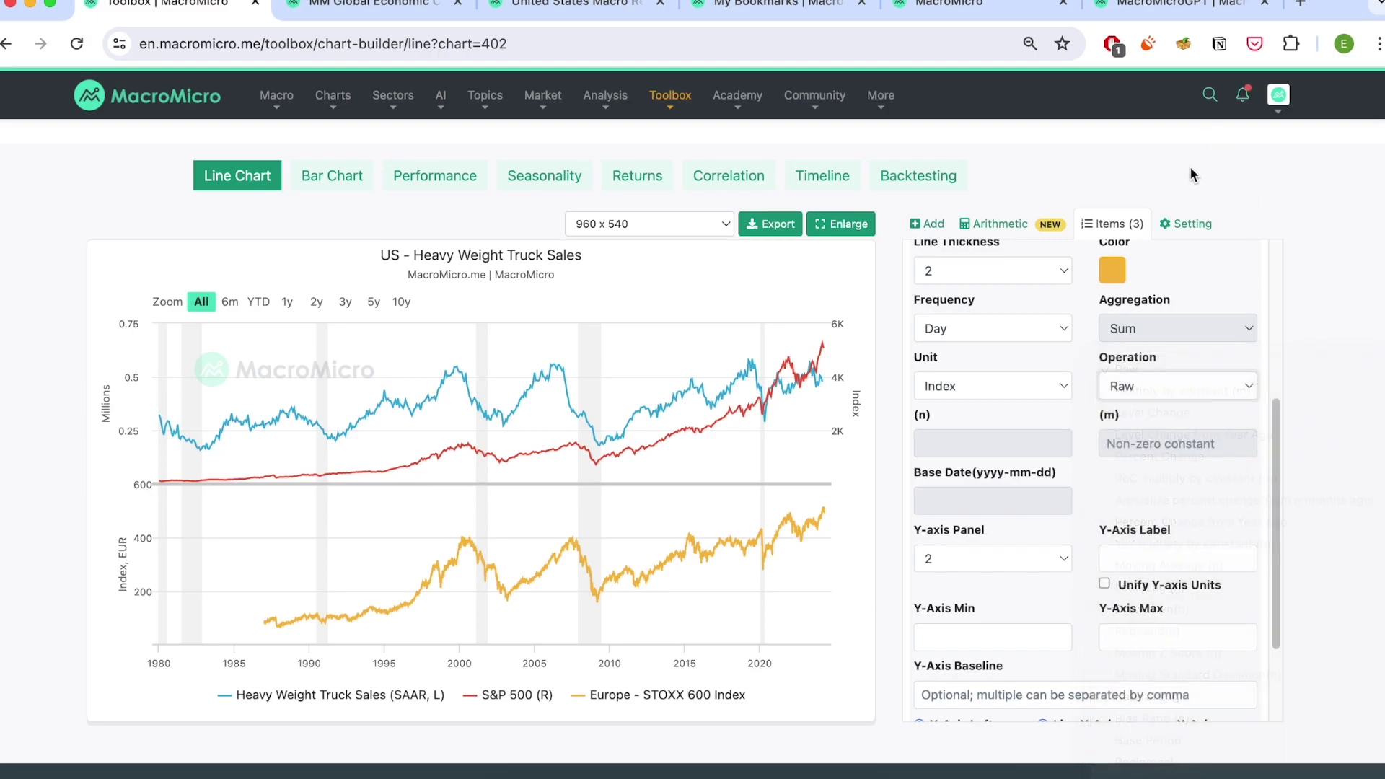
pyautogui.click(1000, 227)
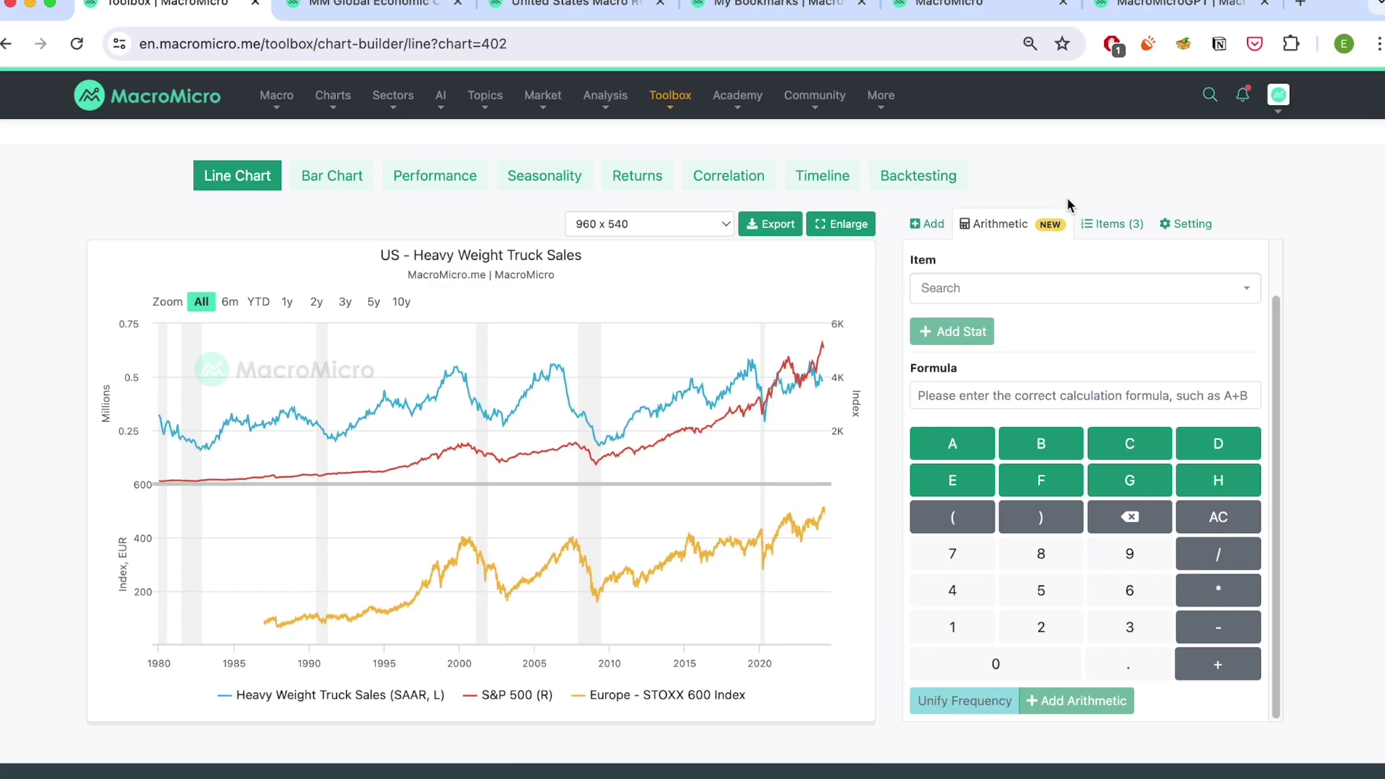
# - Leave the Arithmetic formula panel and return to the Items (3) series list
pyautogui.click(1097, 225)
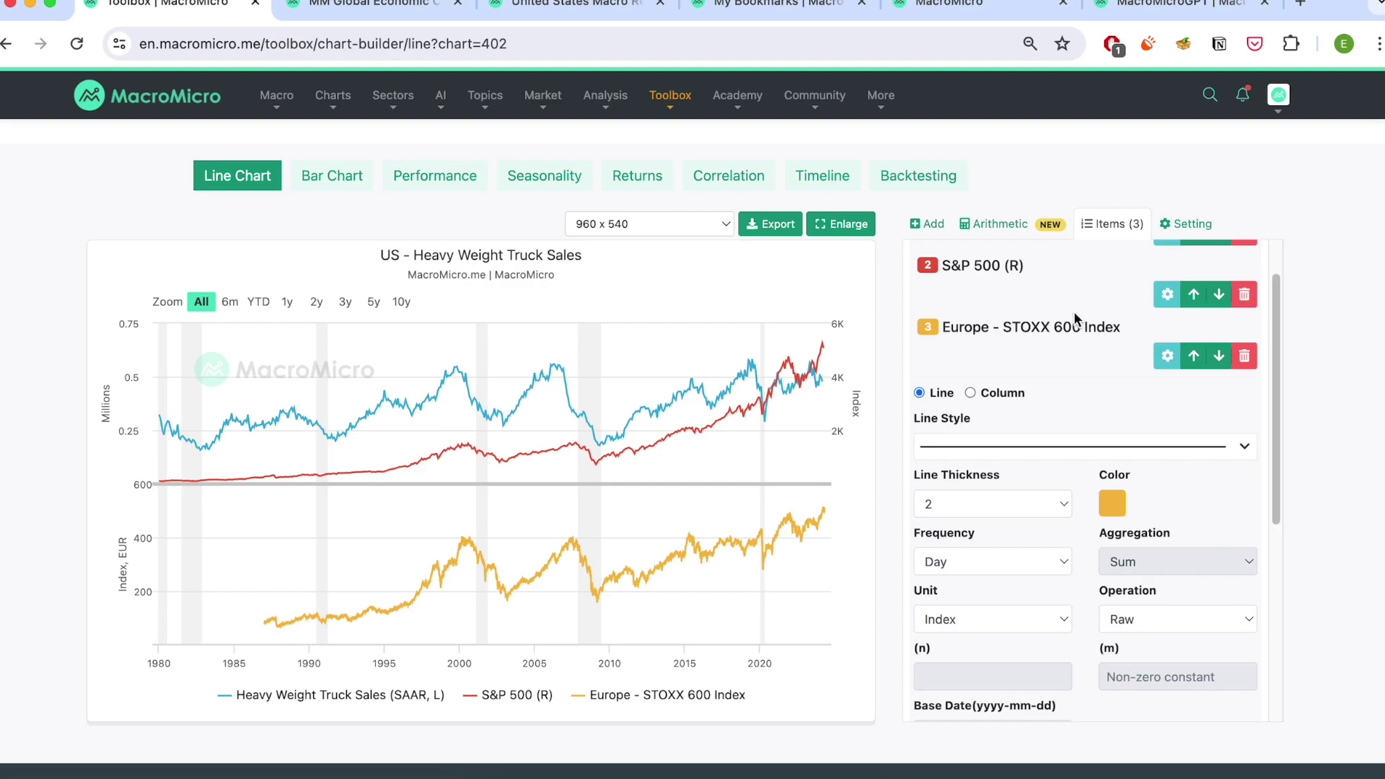
# - Review the chart Setting tab and export the chart as a 960 x 540 PNG
pyautogui.scroll(2, 1085, 307)
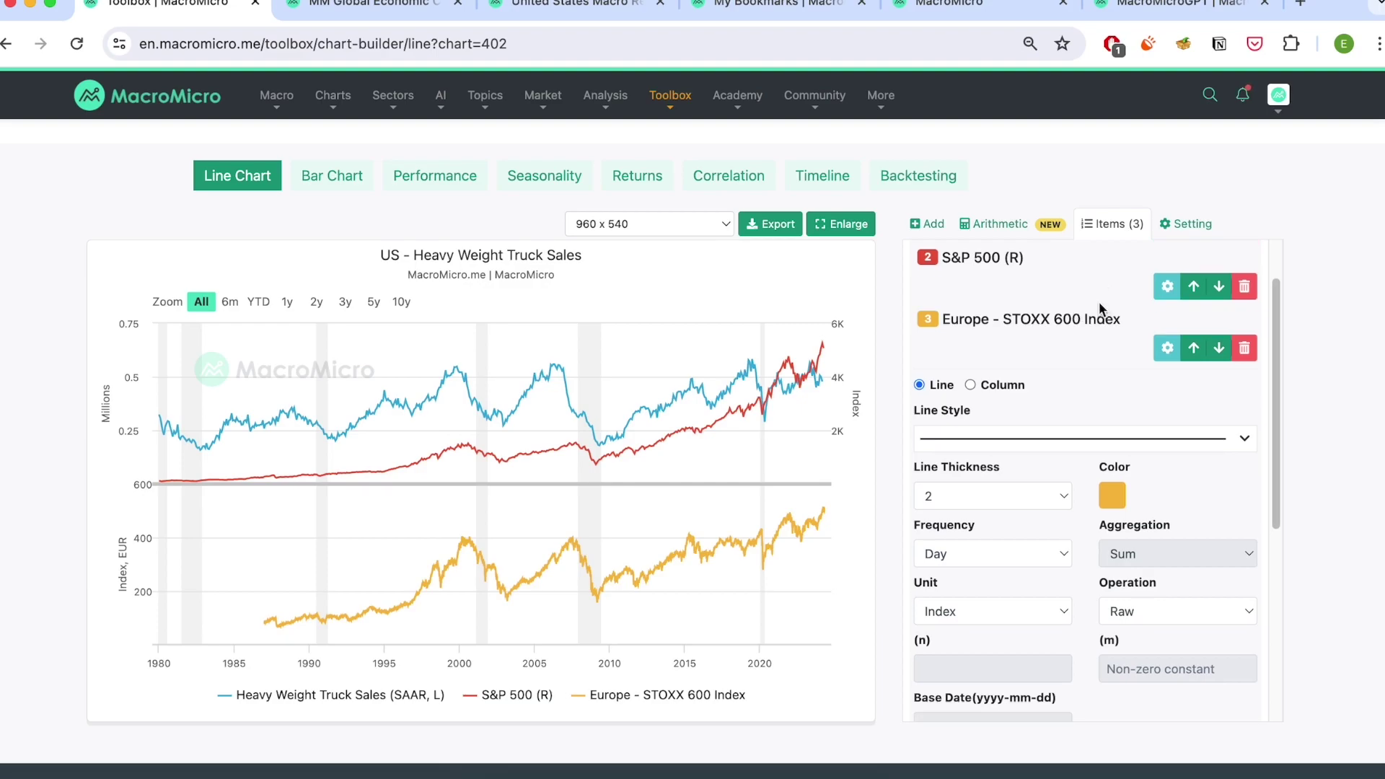
pyautogui.click(1165, 230)
pyautogui.scroll(-3, 1120, 317)
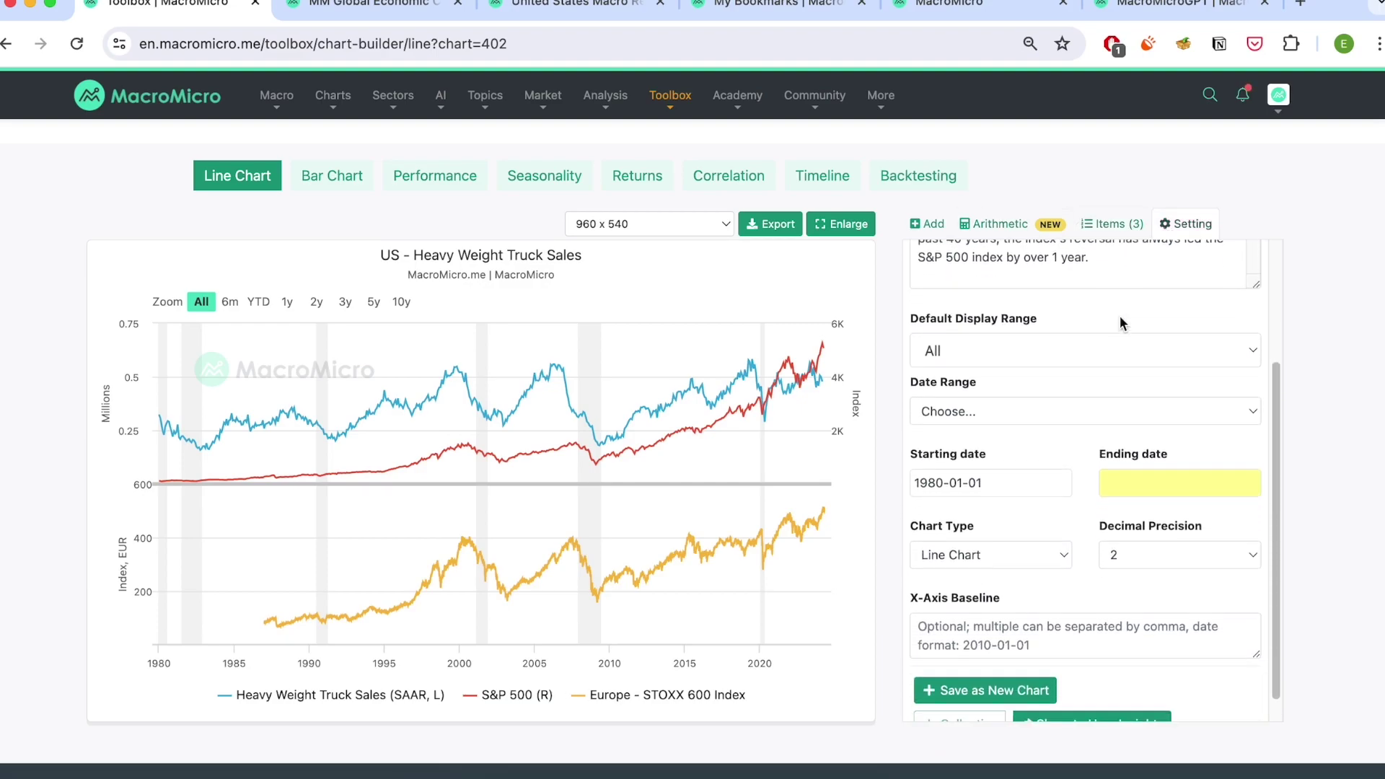
pyautogui.scroll(-3, 1120, 314)
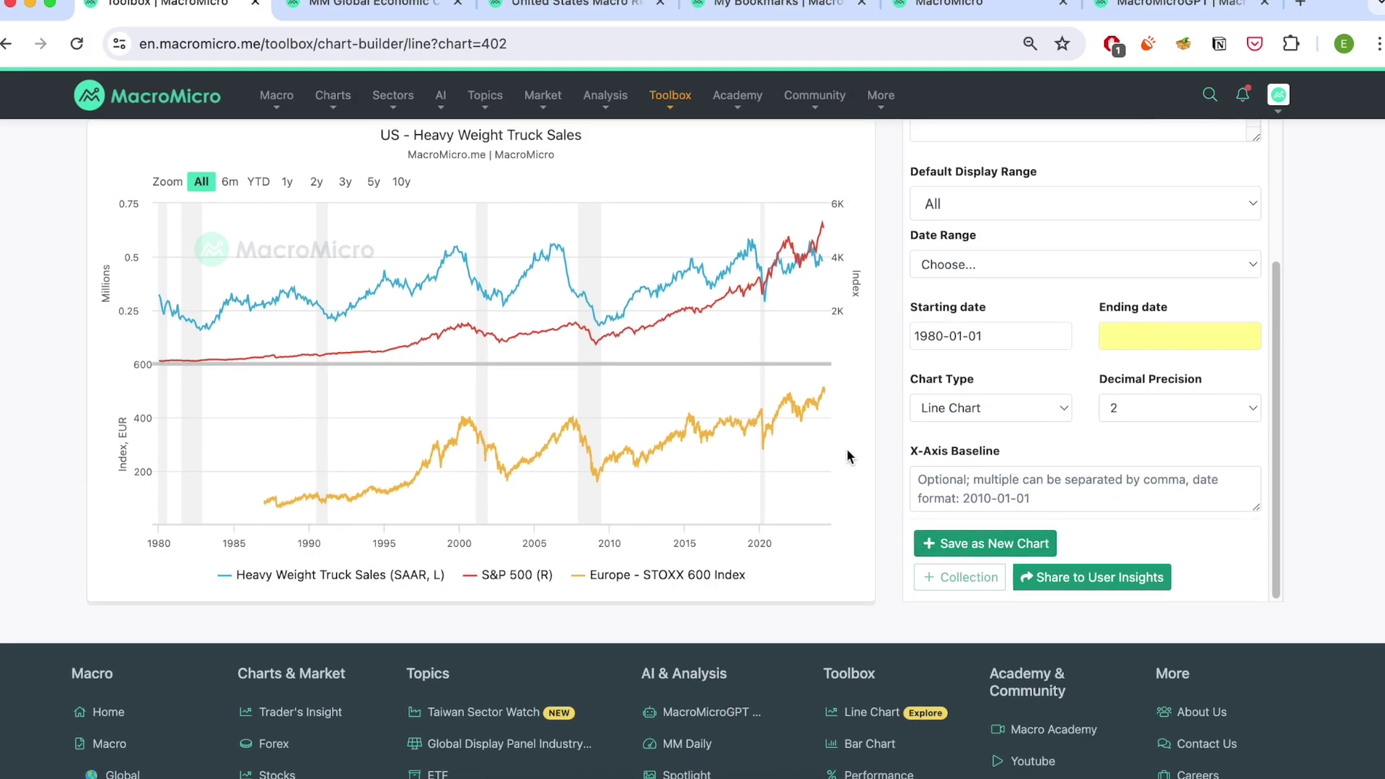
pyautogui.scroll(1, 849, 456)
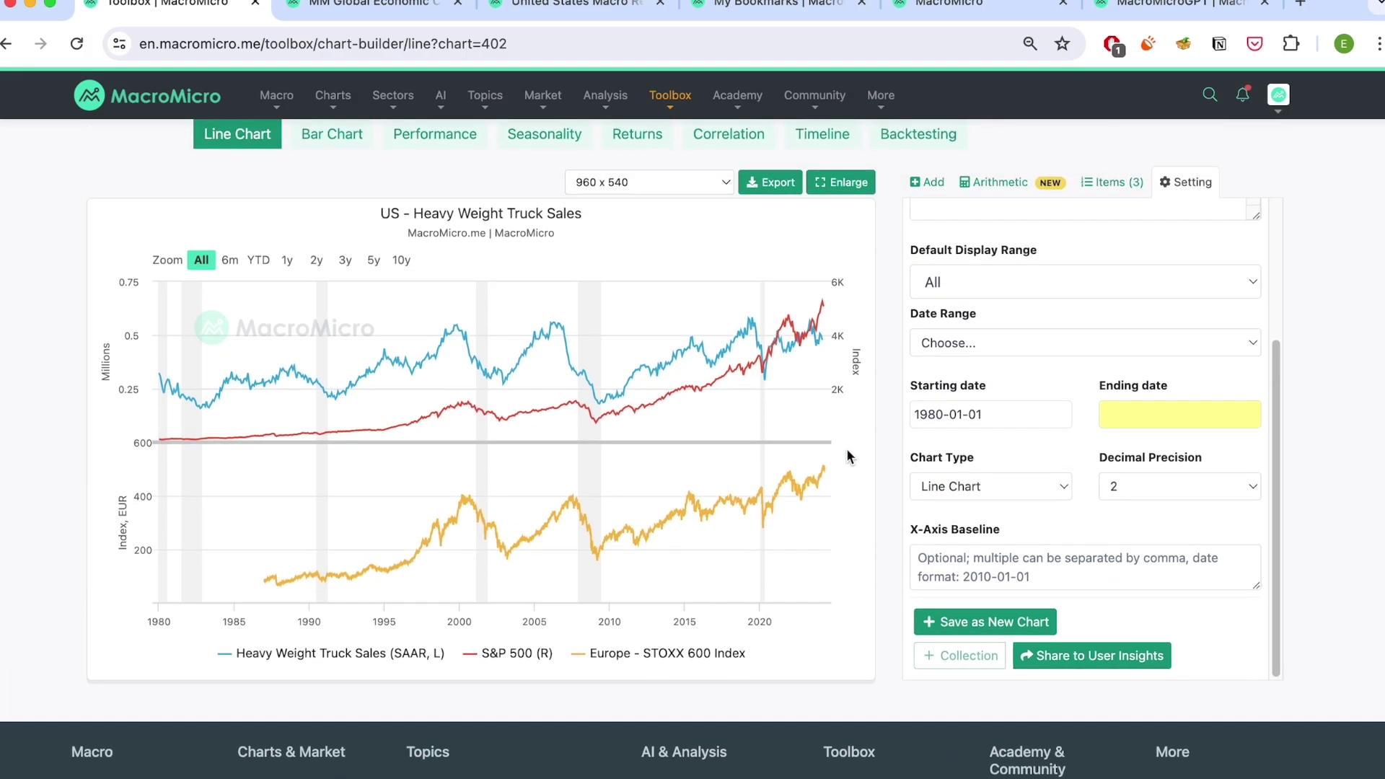
pyautogui.click(767, 184)
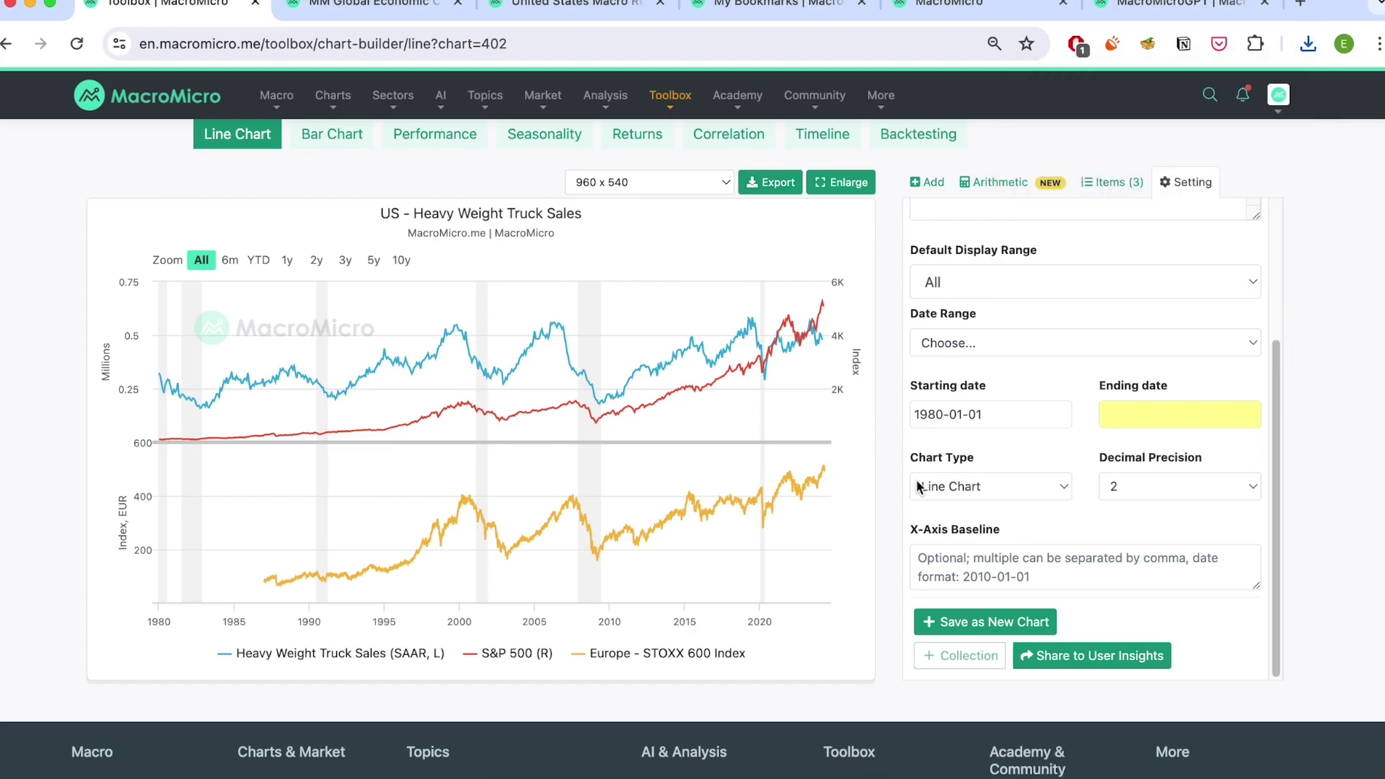
# - Open the exported PNG from Downloads in Preview, then close it
pyautogui.click(856, 770)
pyautogui.click(856, 771)
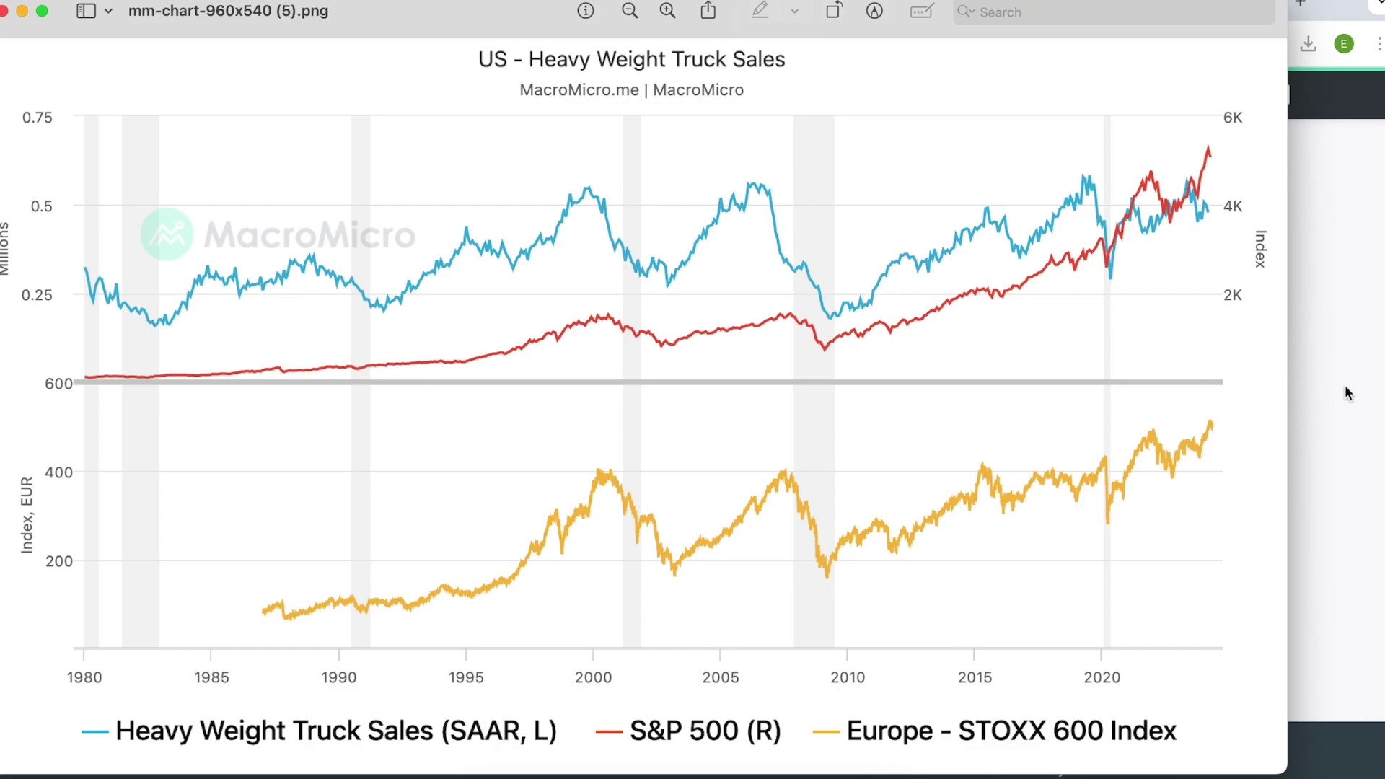
pyautogui.click(1344, 386)
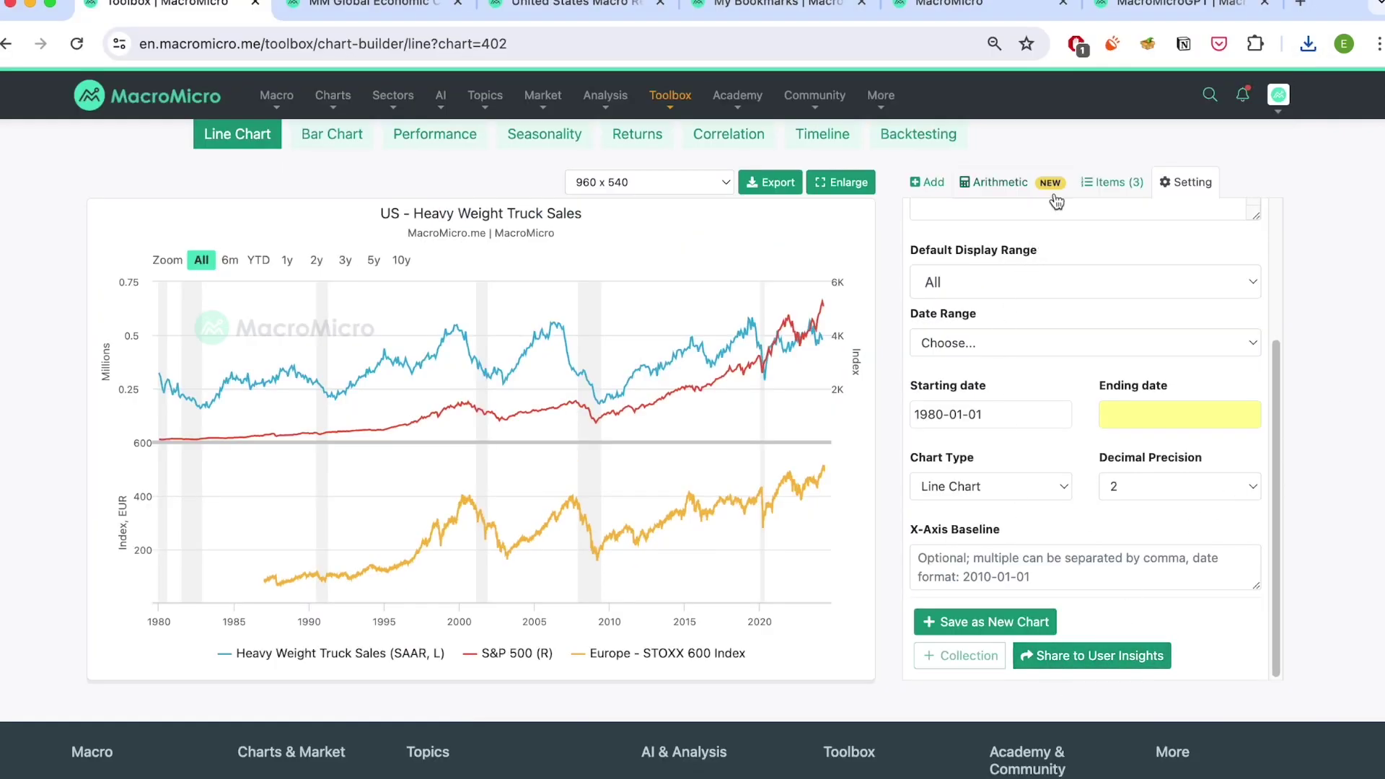
# - Open the community shared charts page and advance Popular Charts twice
pyautogui.click(999, 8)
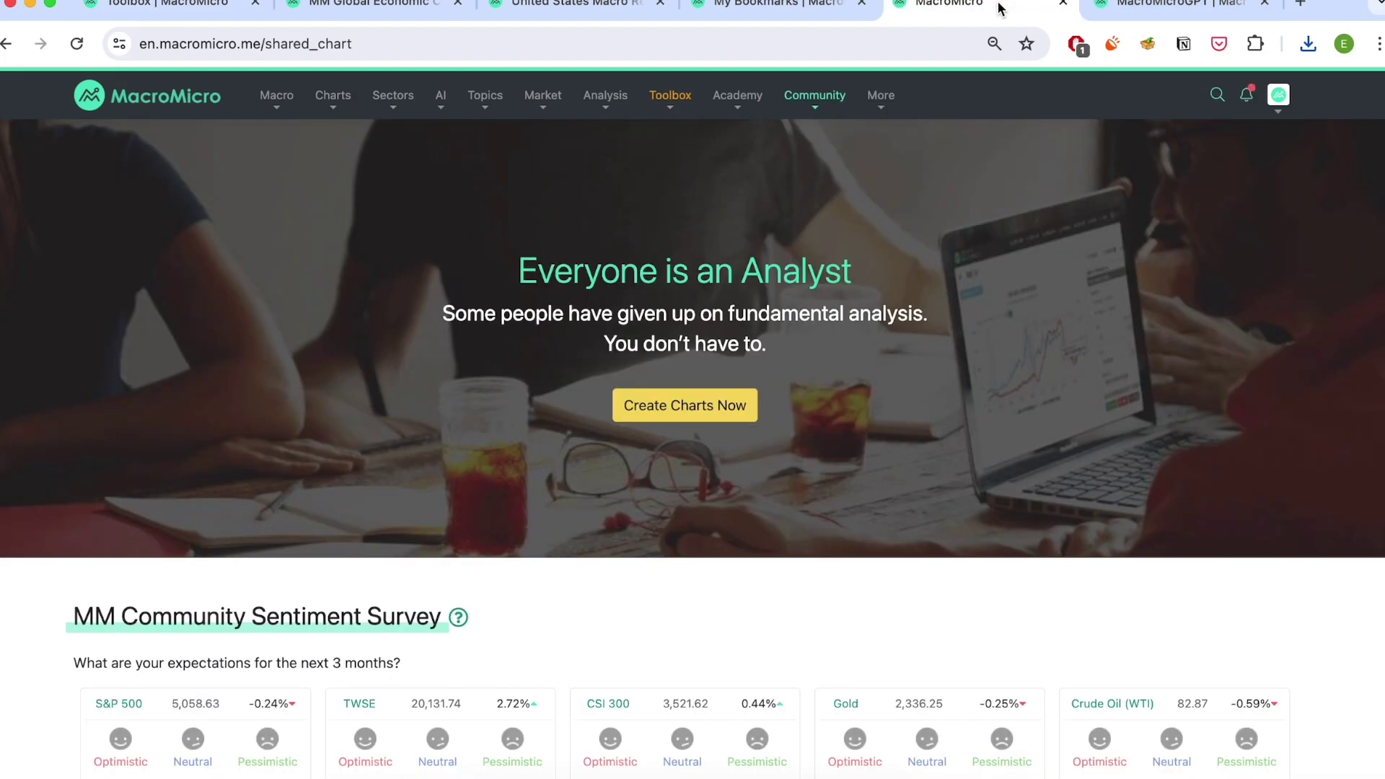
pyautogui.scroll(-4, 678, 313)
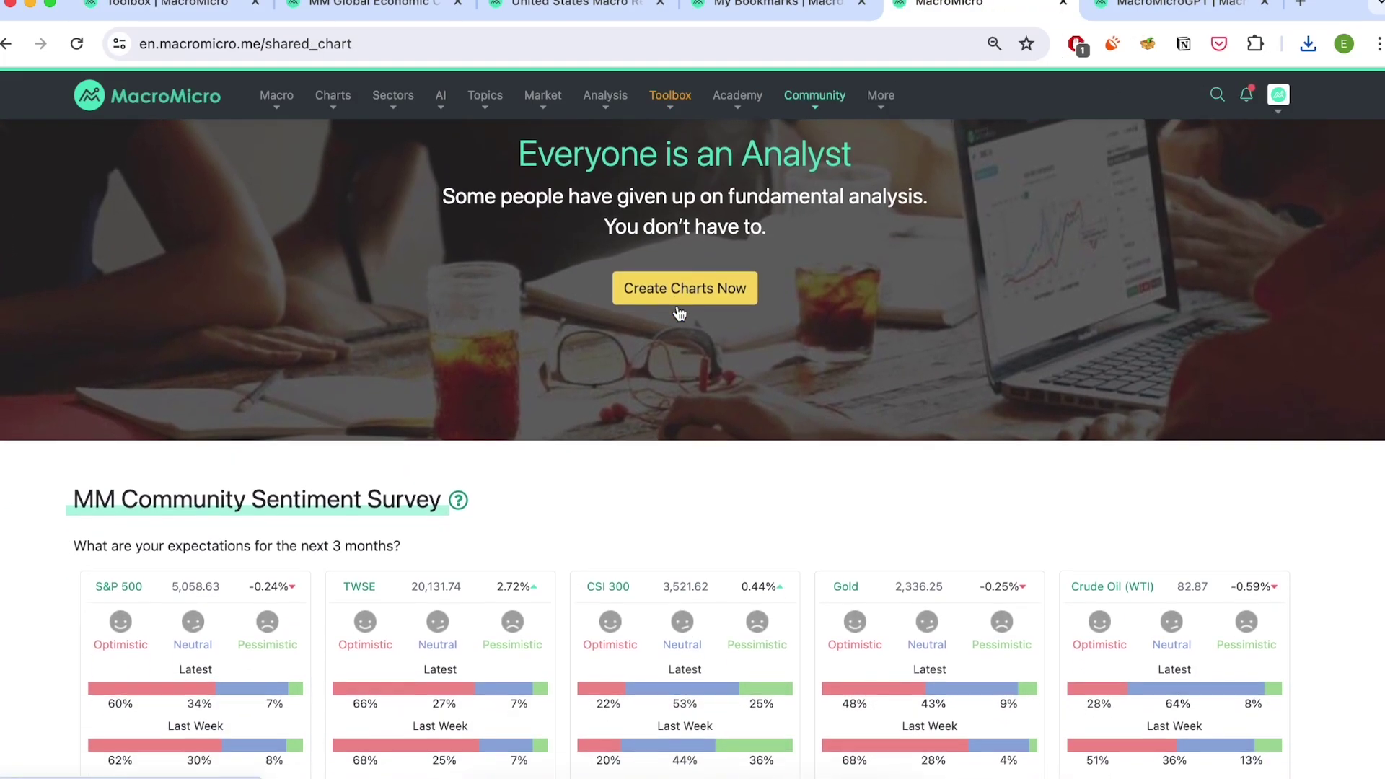
pyautogui.scroll(-12, 678, 314)
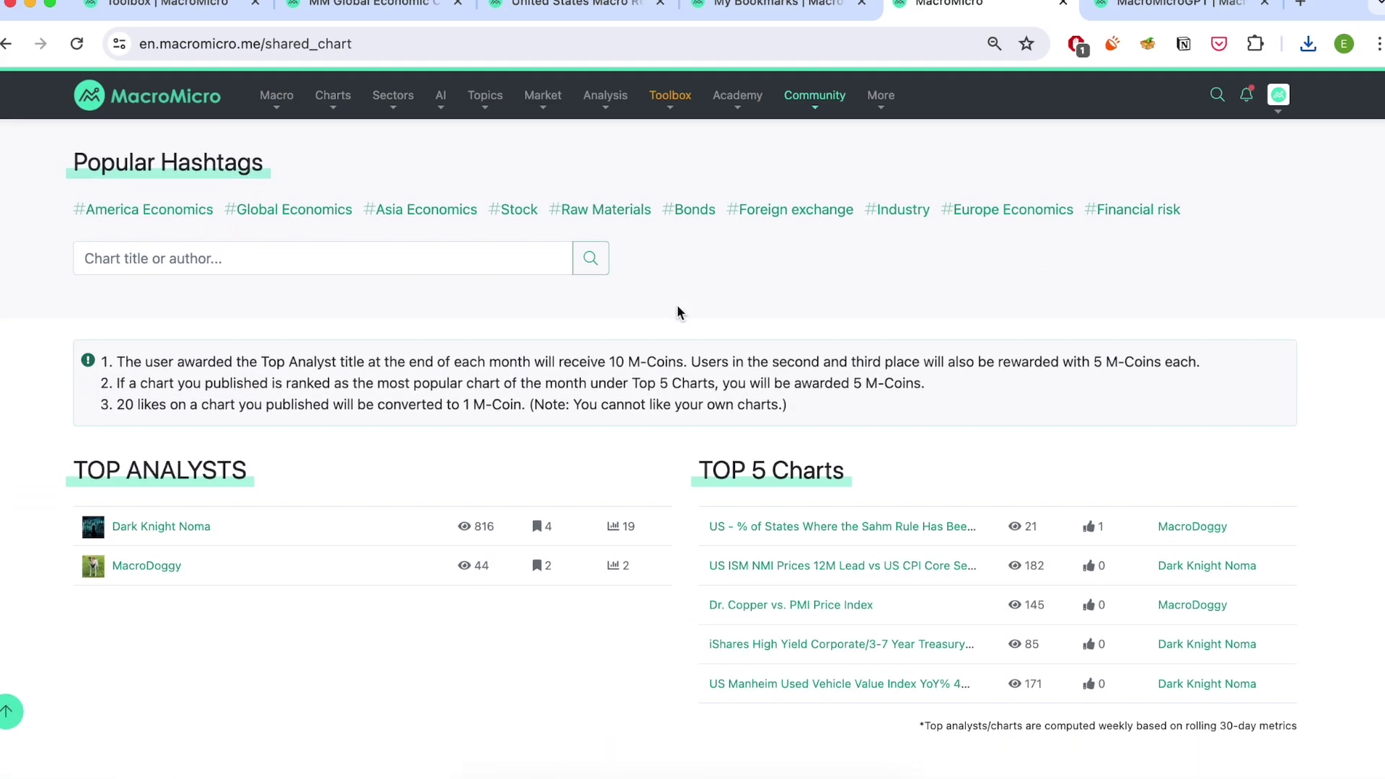
pyautogui.scroll(-10, 678, 307)
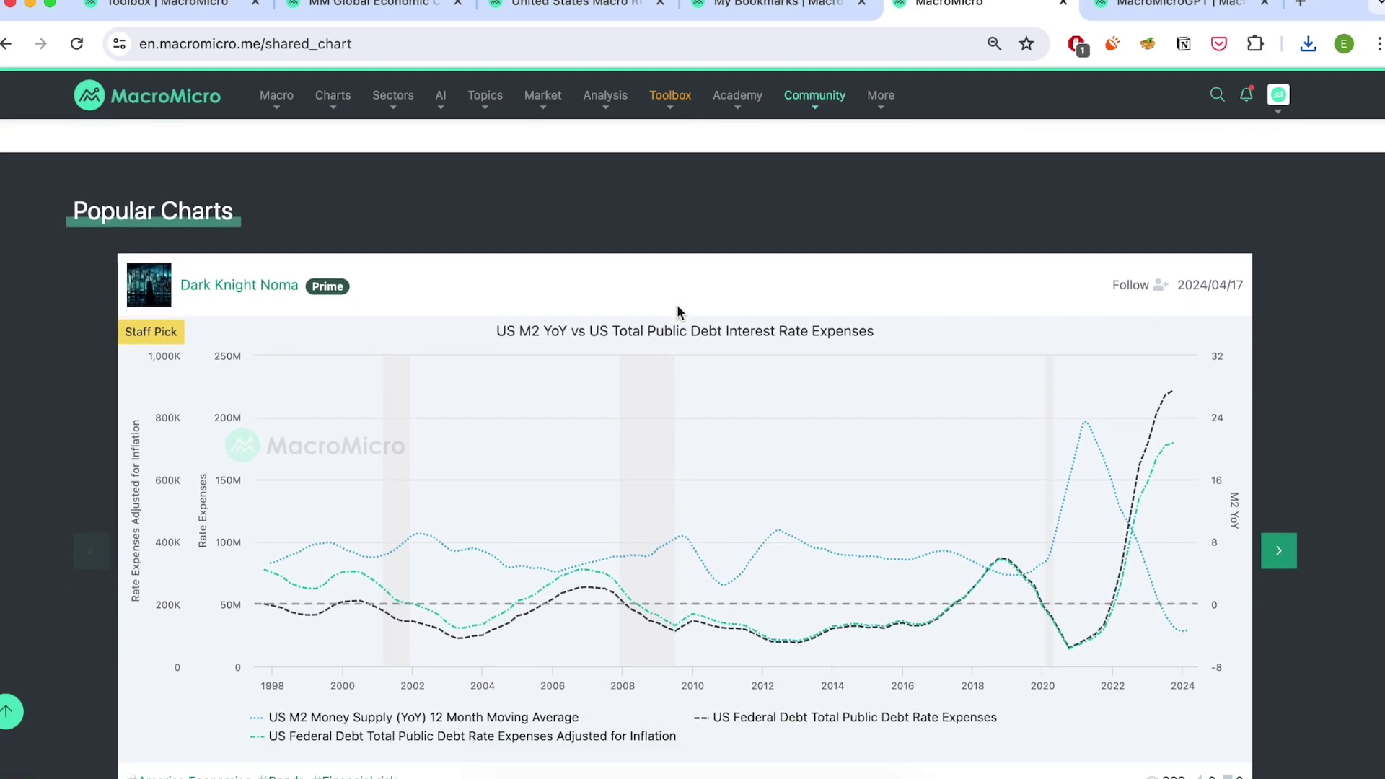
pyautogui.scroll(-2, 676, 304)
pyautogui.scroll(2, 677, 304)
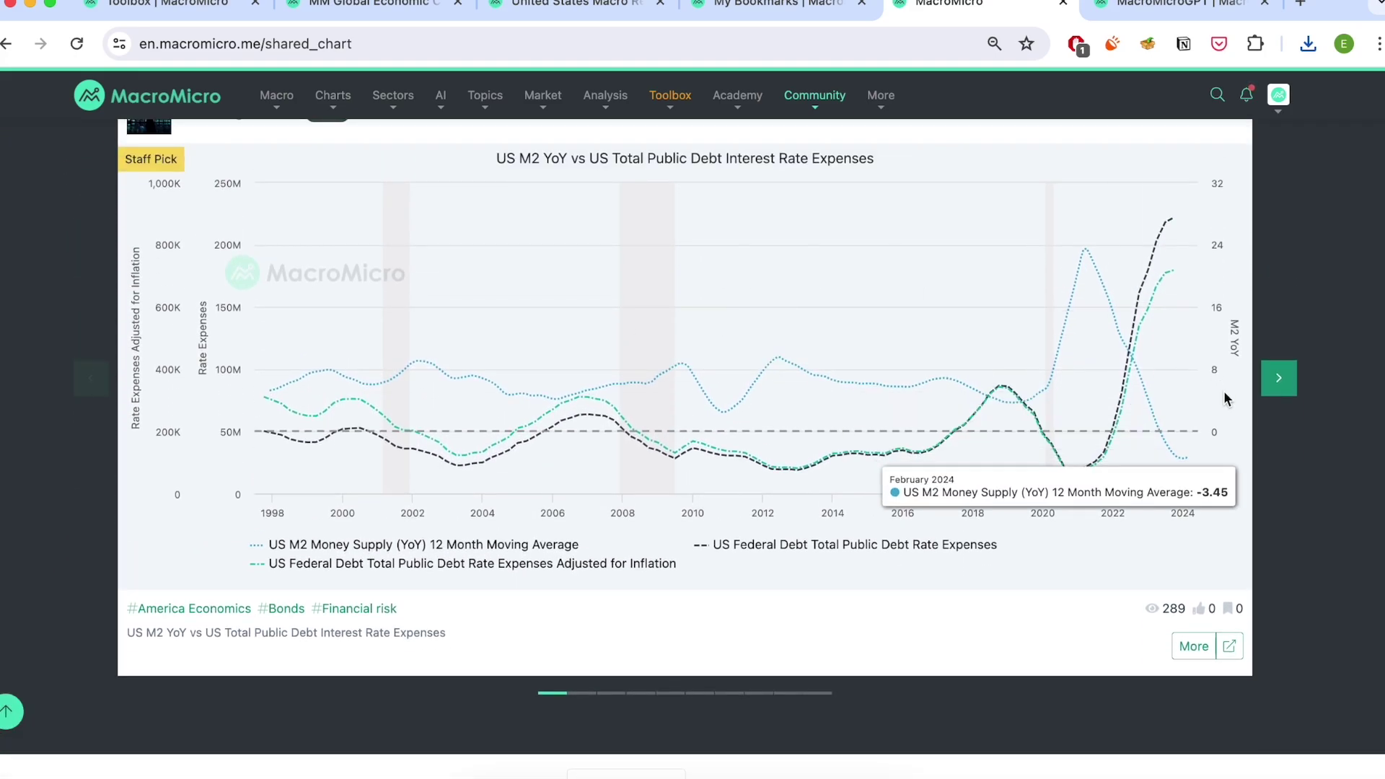
pyautogui.click(1280, 387)
pyautogui.click(1280, 389)
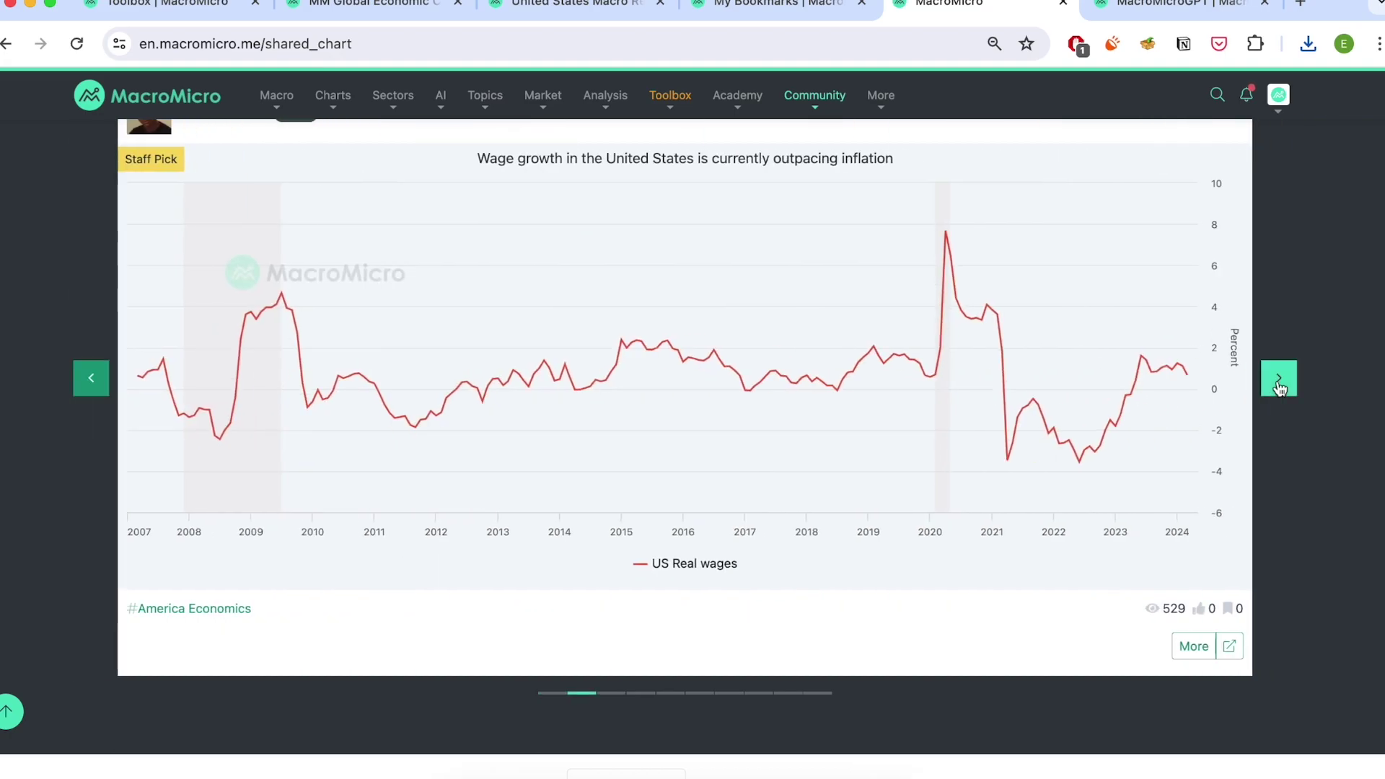
# - Scroll the shared charts down to the pager, then switch to the MacroMicroGPT tab
pyautogui.scroll(-10, 1279, 388)
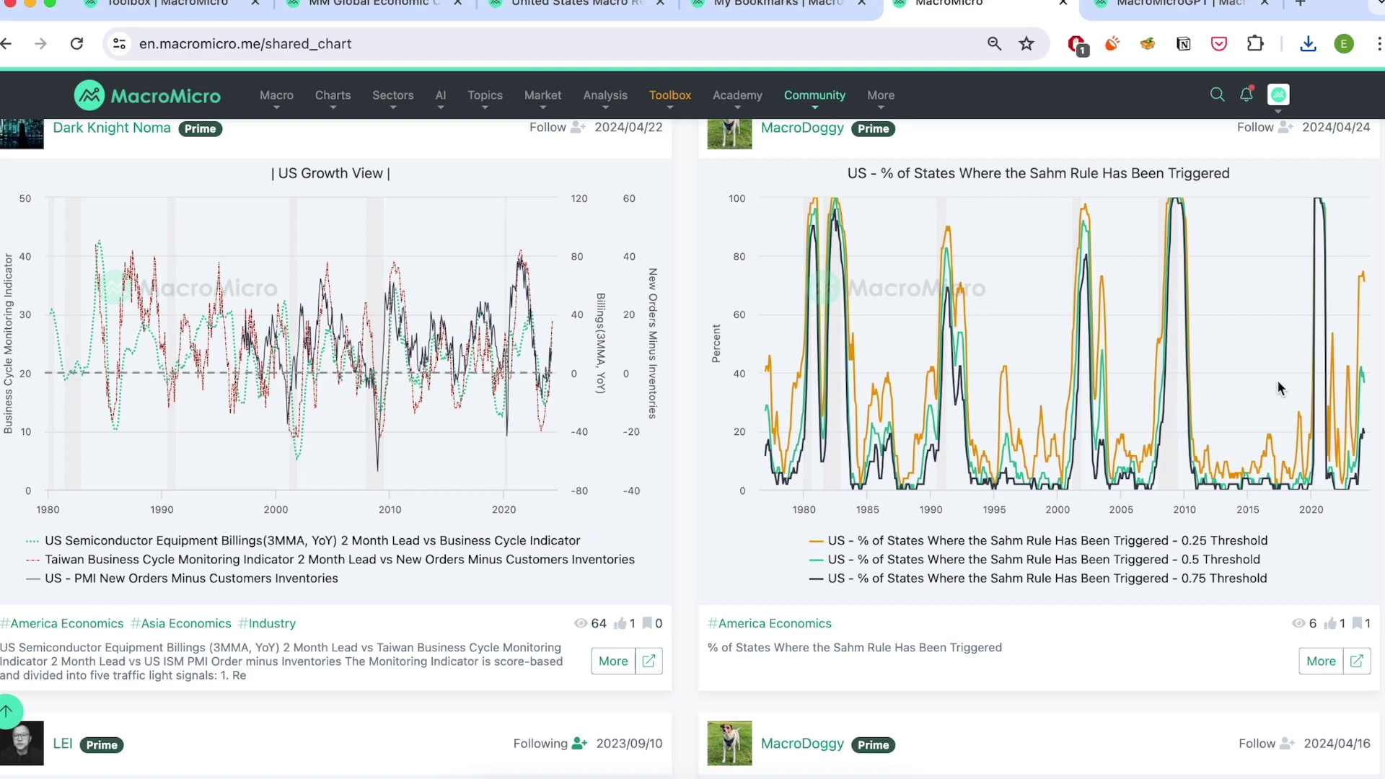
pyautogui.scroll(-6, 1278, 383)
pyautogui.scroll(-2, 1278, 387)
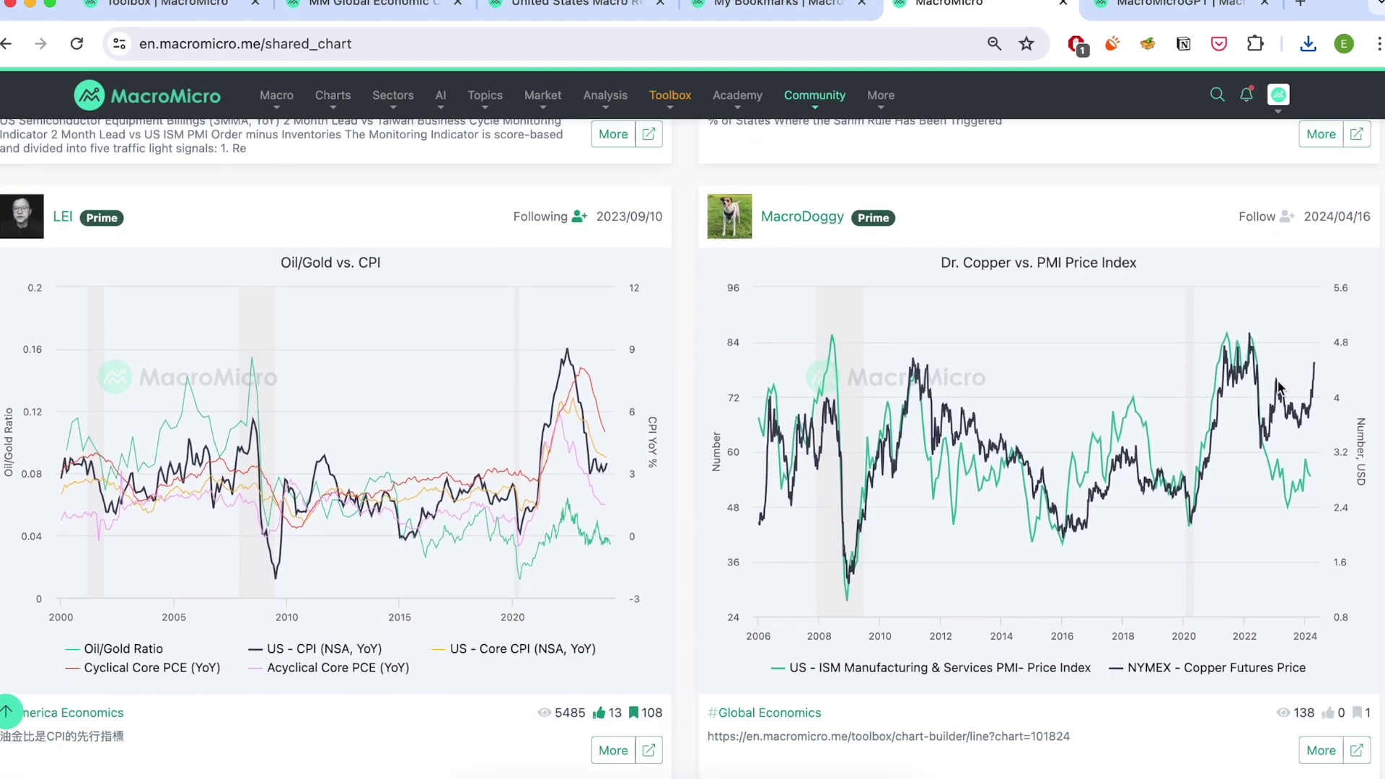
pyautogui.scroll(-1, 1278, 387)
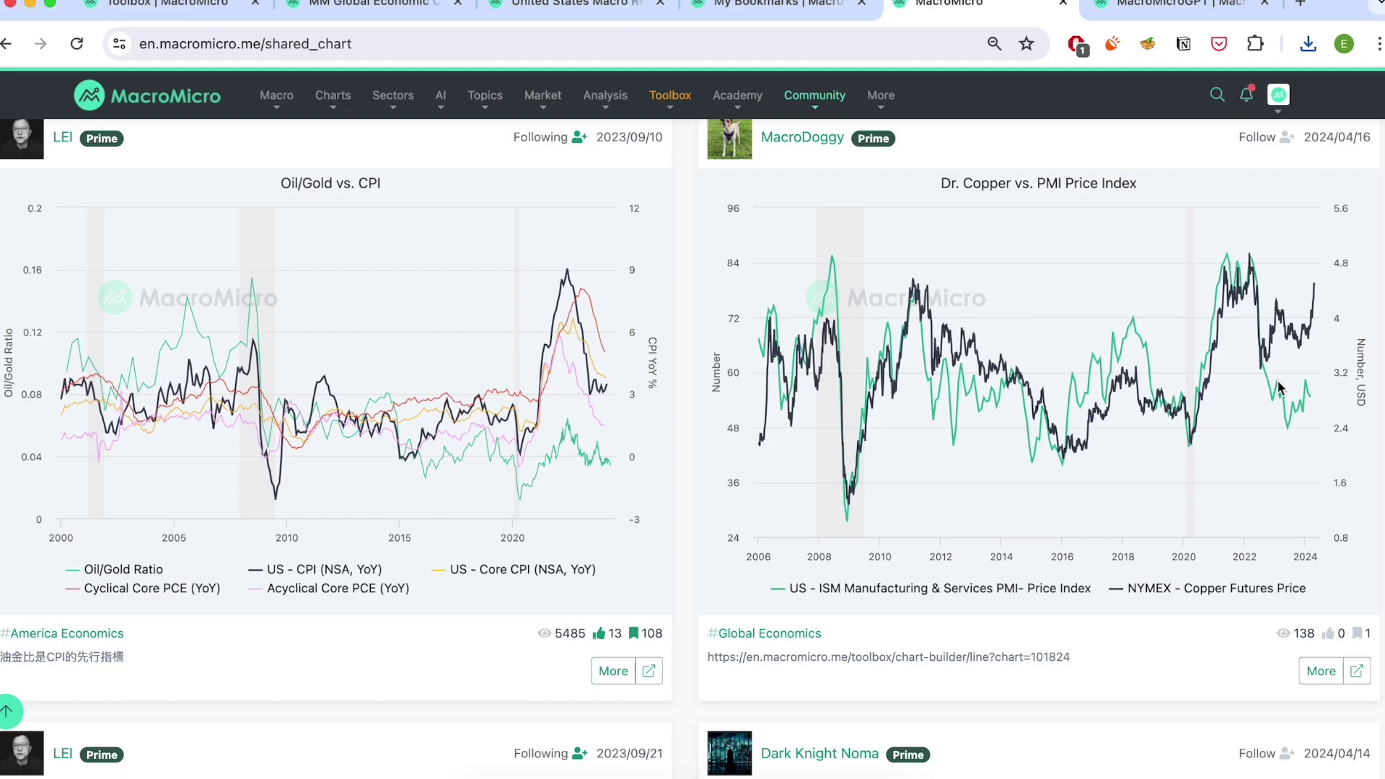
pyautogui.scroll(-5, 1278, 388)
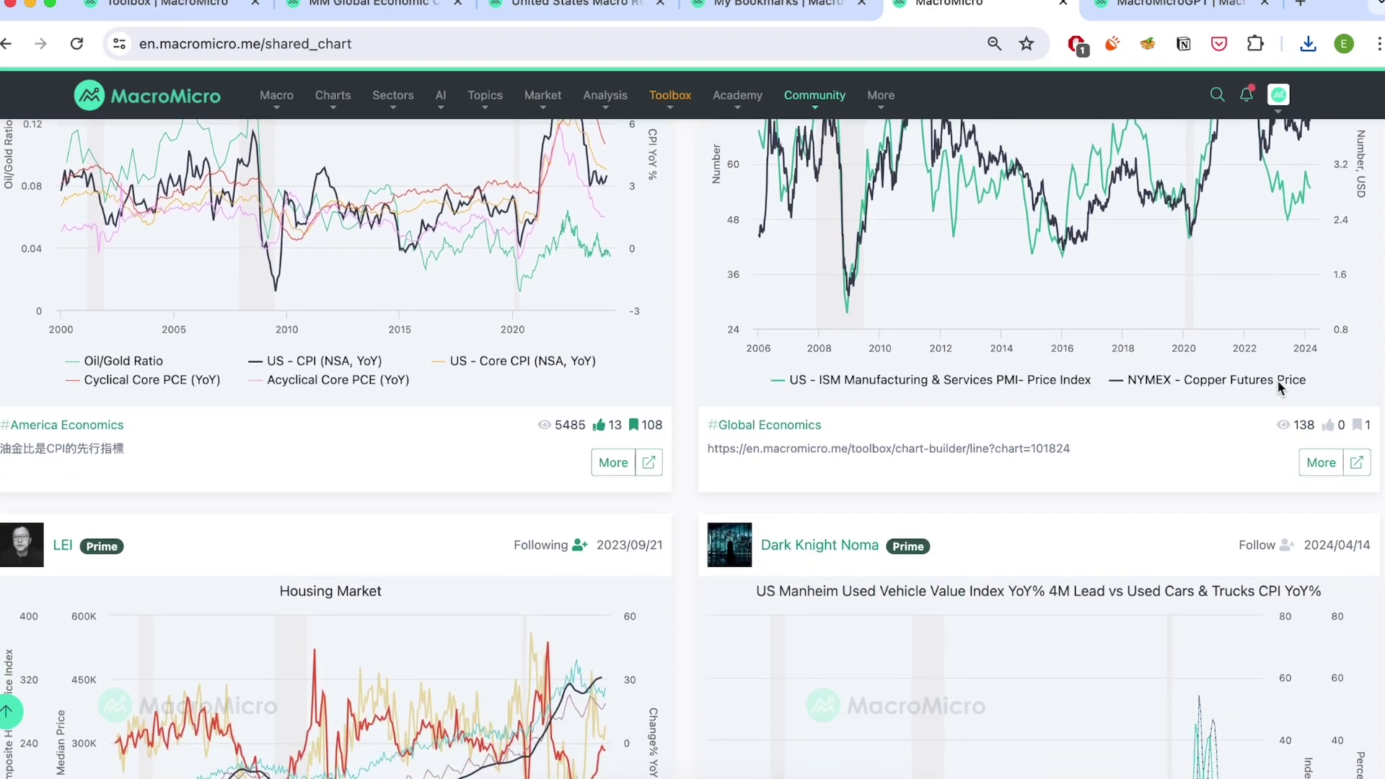
pyautogui.scroll(-4, 1278, 387)
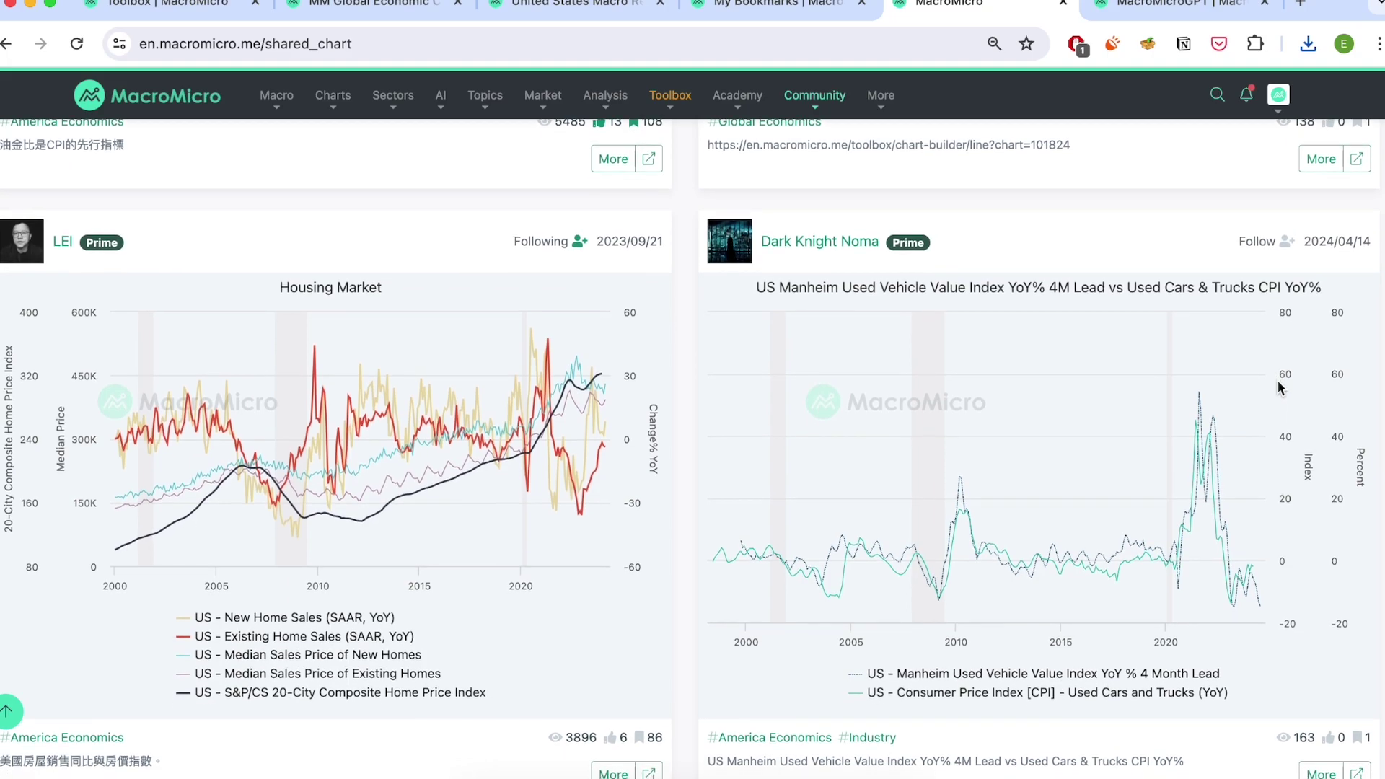
pyautogui.scroll(-1, 1276, 388)
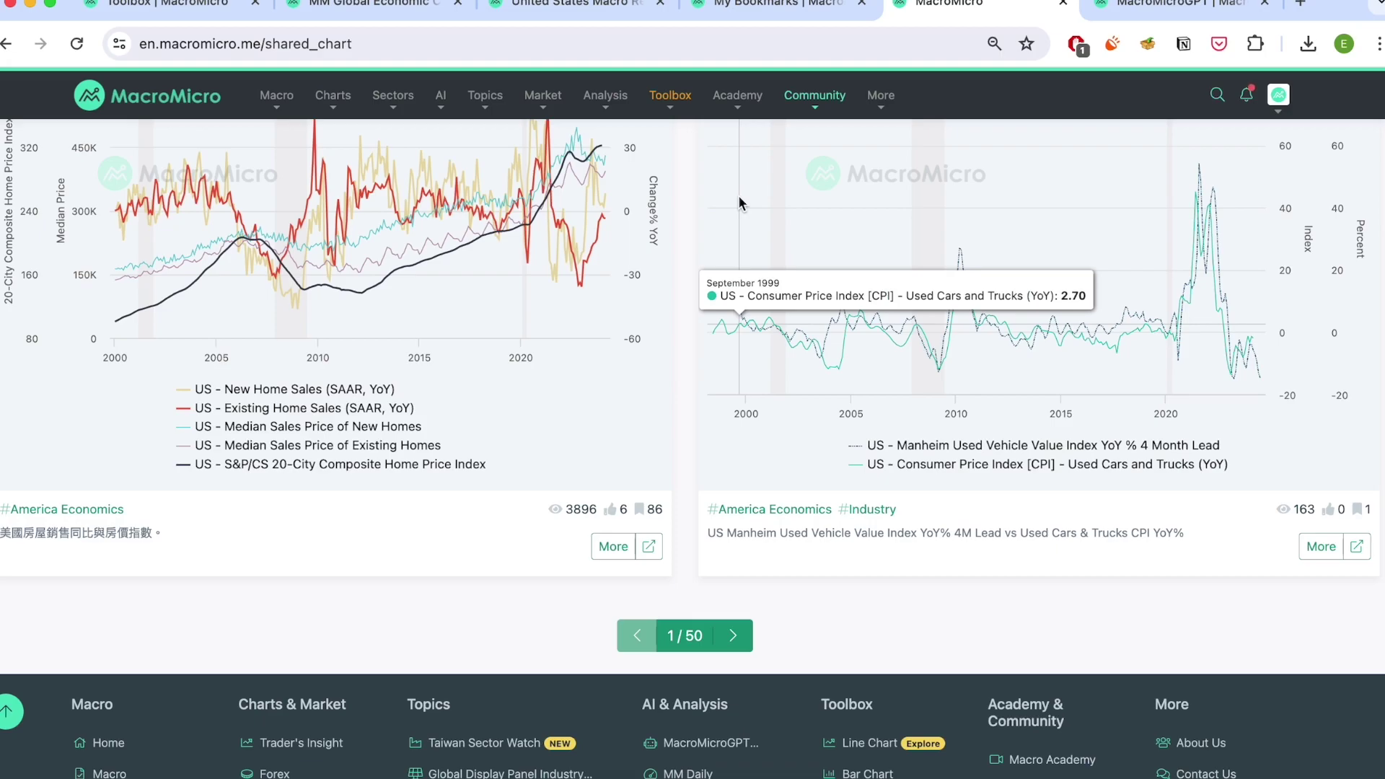
pyautogui.hotkey('ctrl', 'Tab')
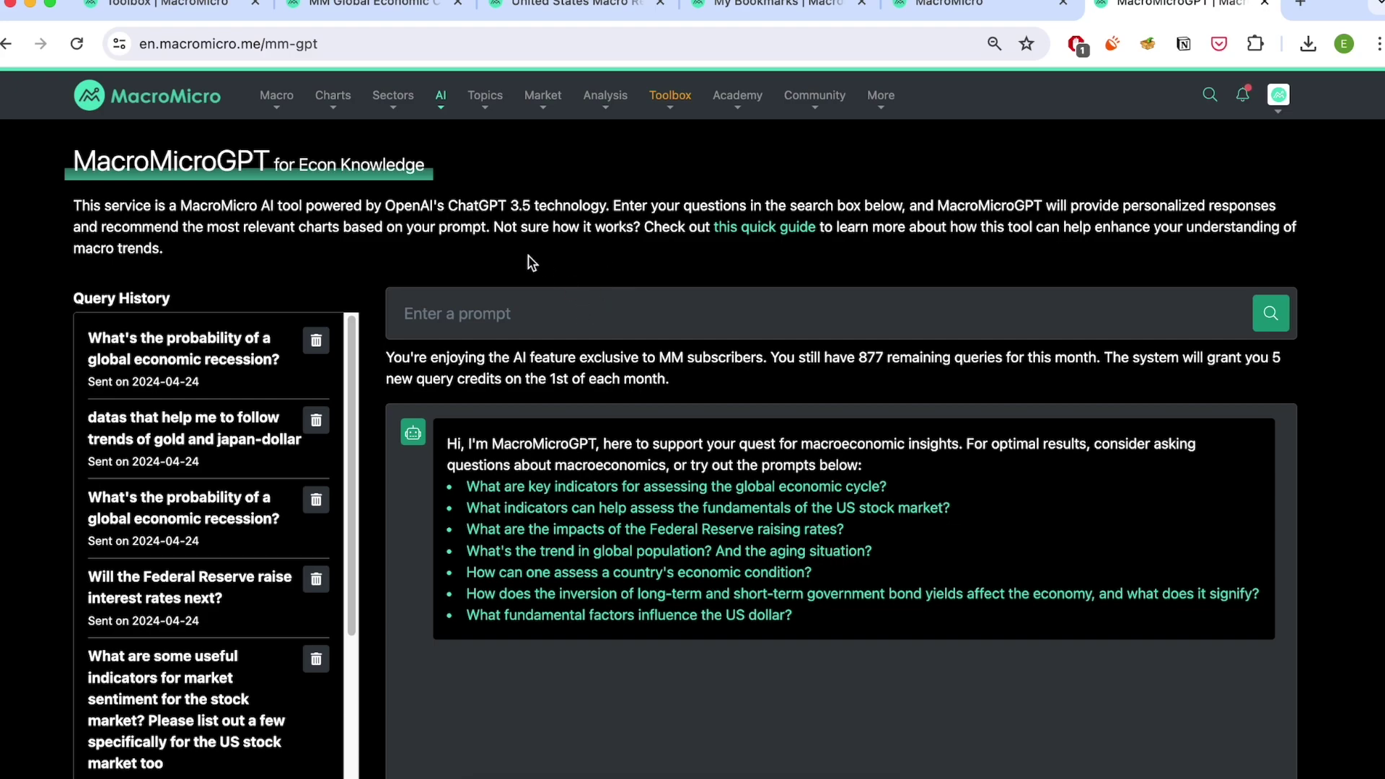
# - Ask MacroMicroGPT "What's the probability of a global economic recession?" using the history suggestion
pyautogui.click(477, 313)
pyautogui.write('.recess')
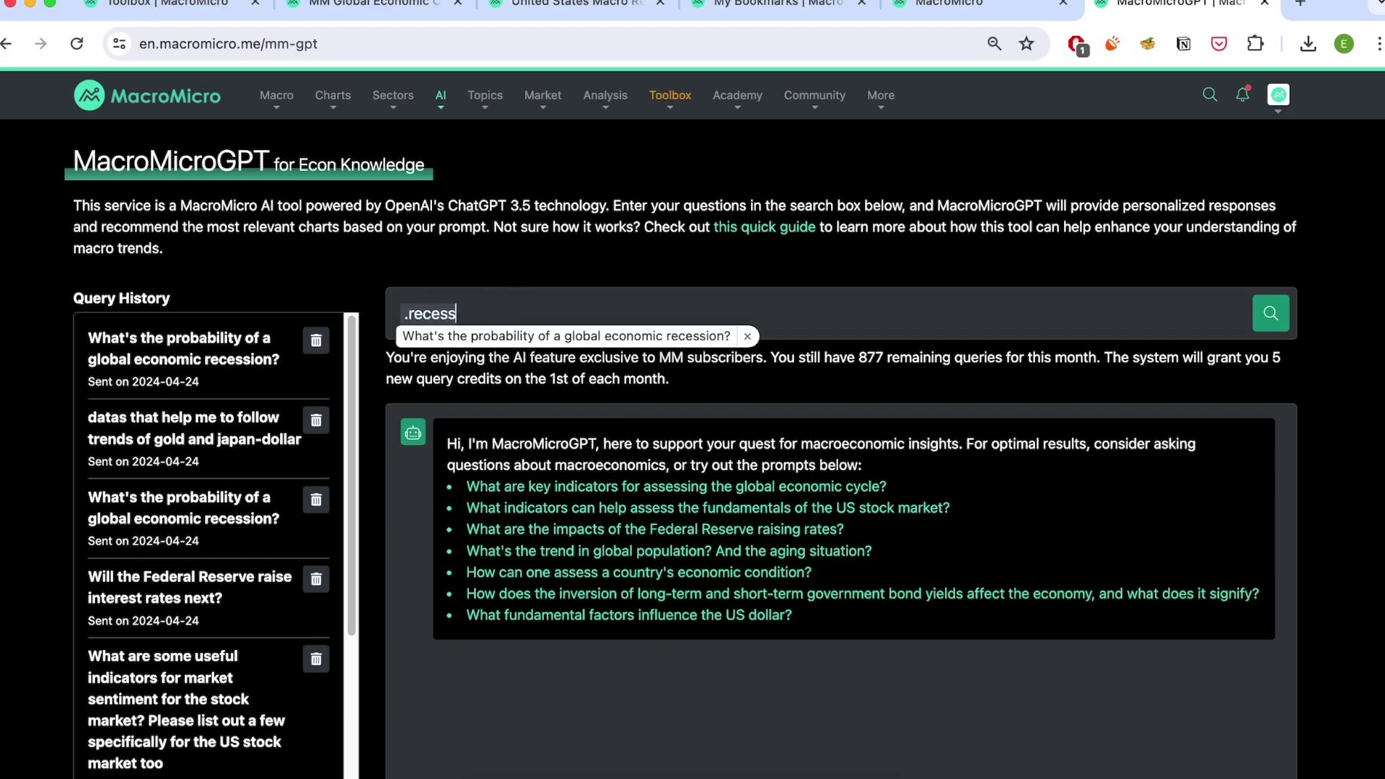
pyautogui.press('Down')
pyautogui.press('Return')
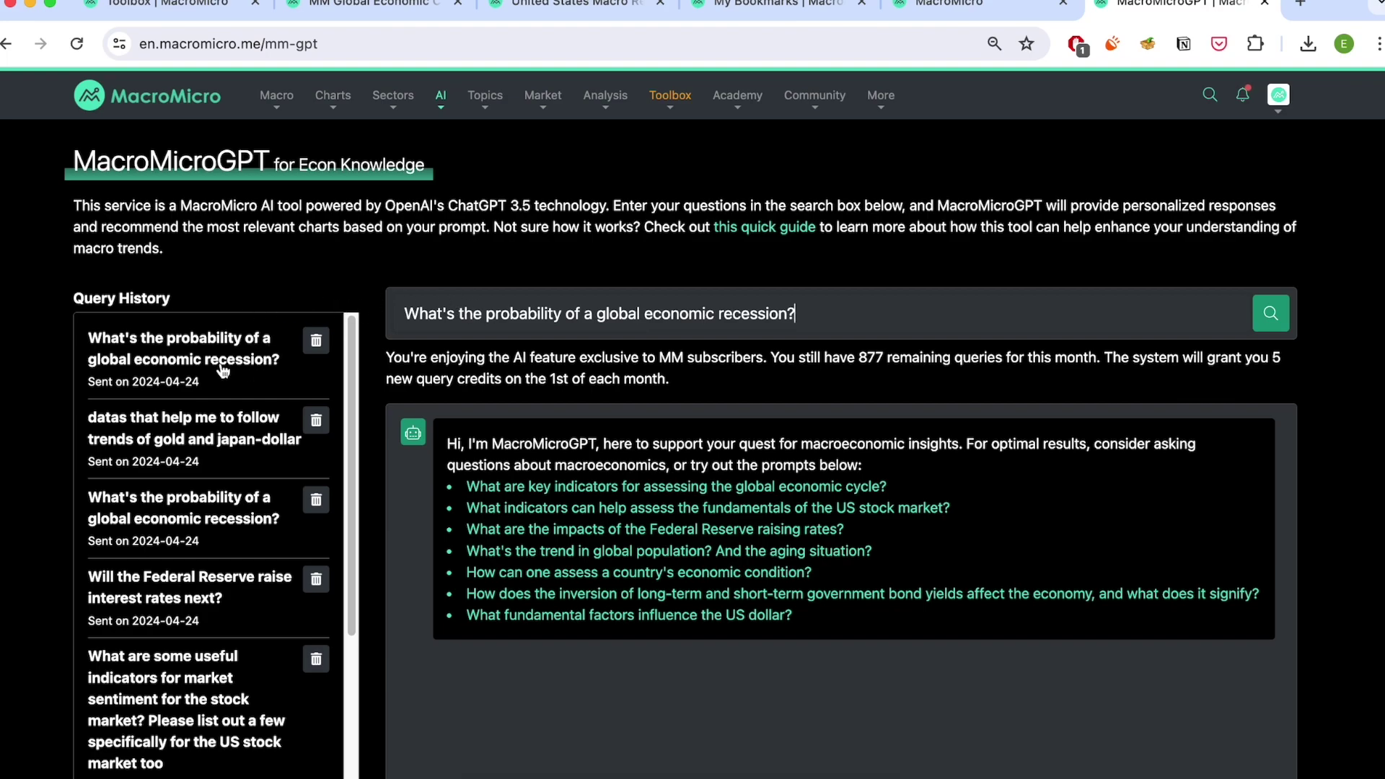
pyautogui.press('Return')
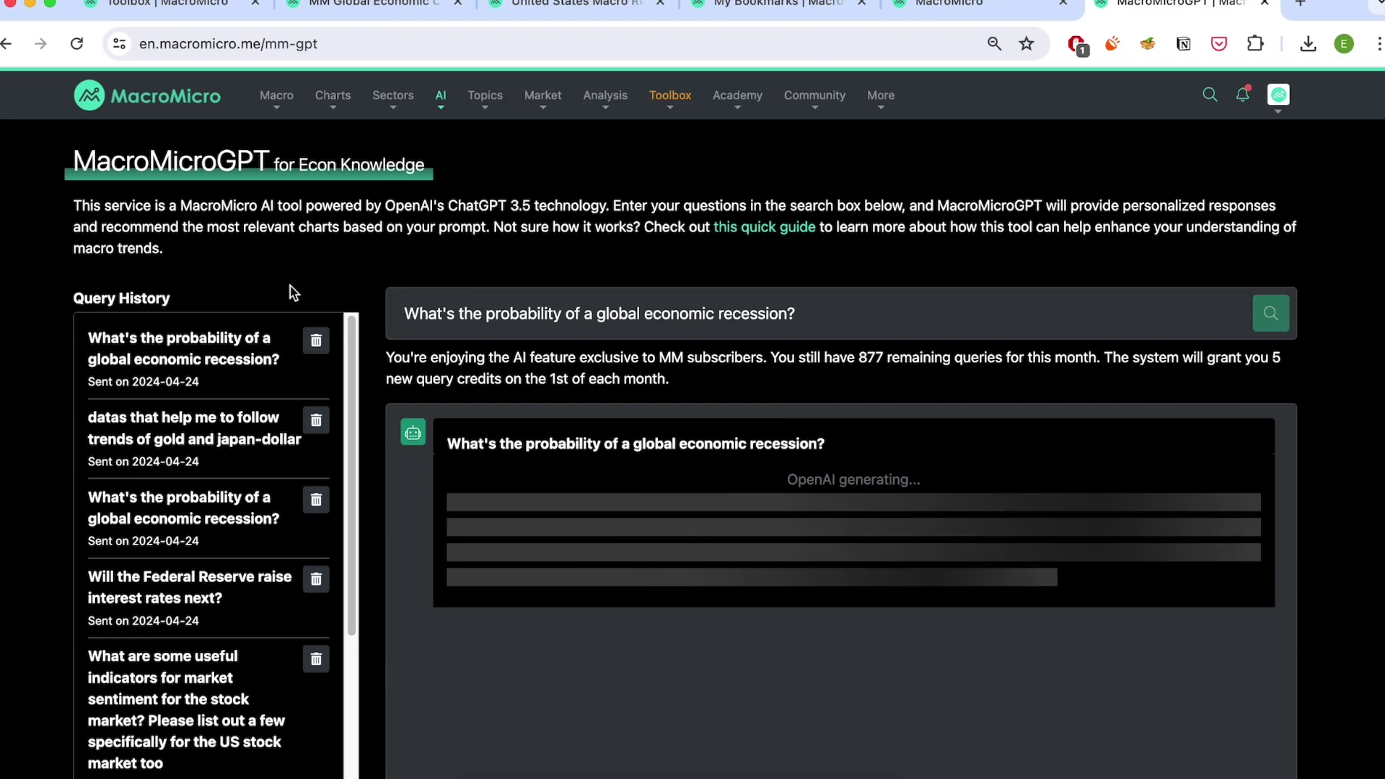
# - Scroll through the 33.222% recession answer, its related-chart links, and Recommended Charts
pyautogui.scroll(-3, 566, 433)
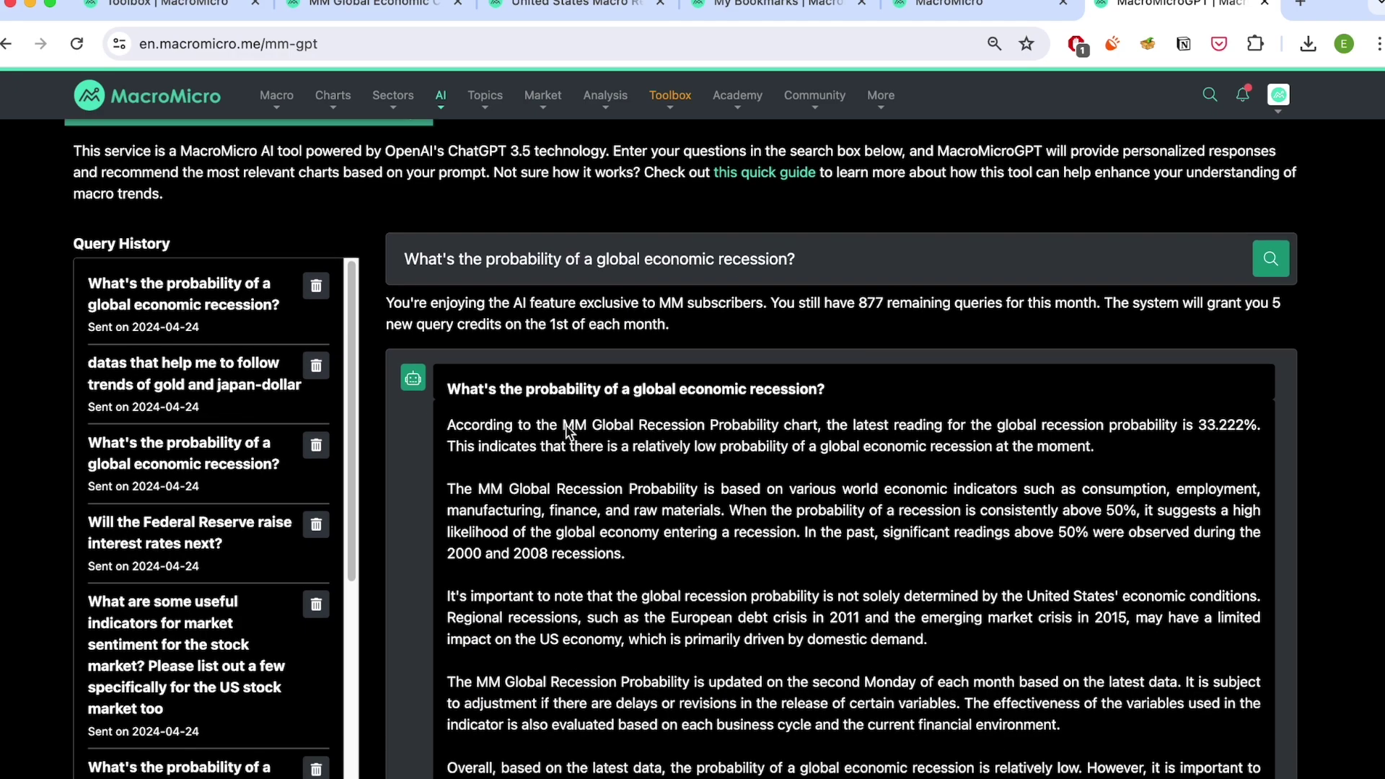
pyautogui.scroll(-1, 567, 427)
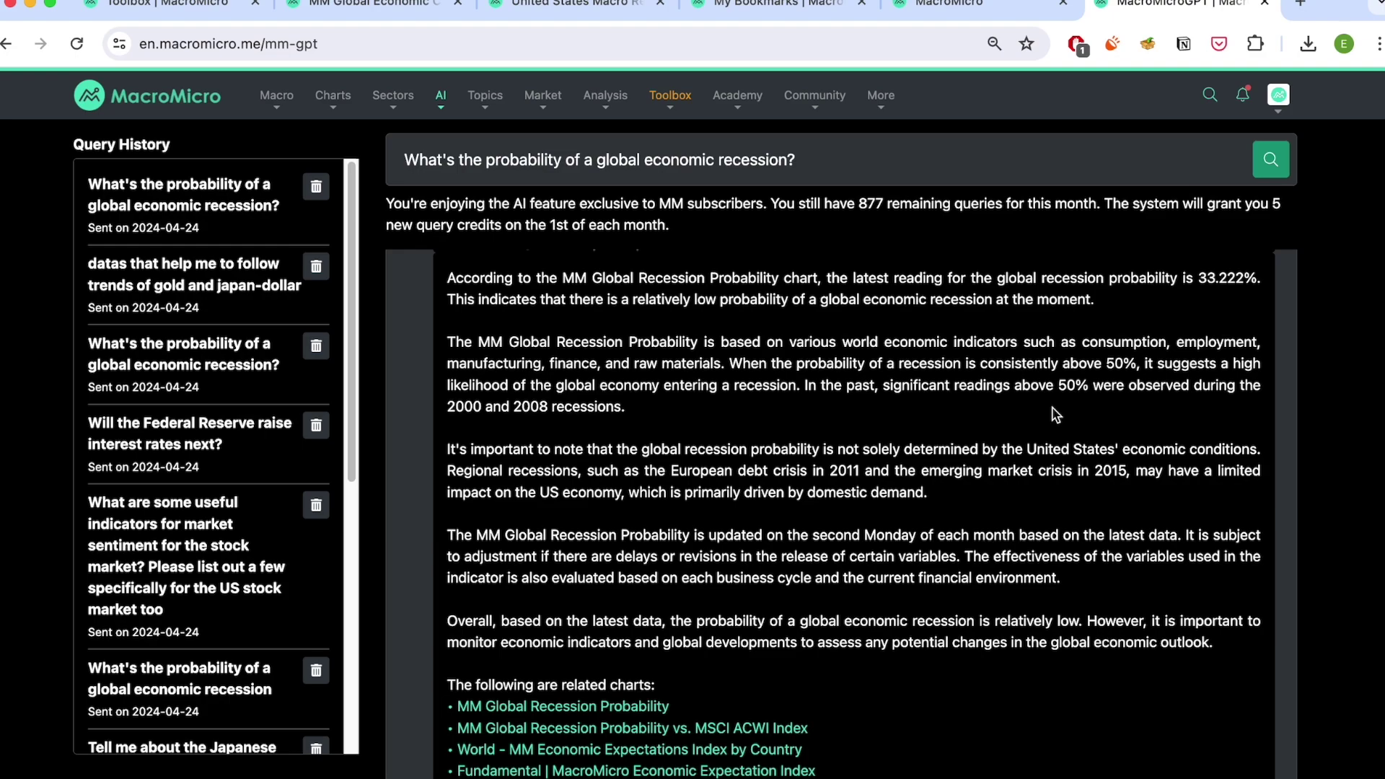
pyautogui.scroll(-8, 1018, 411)
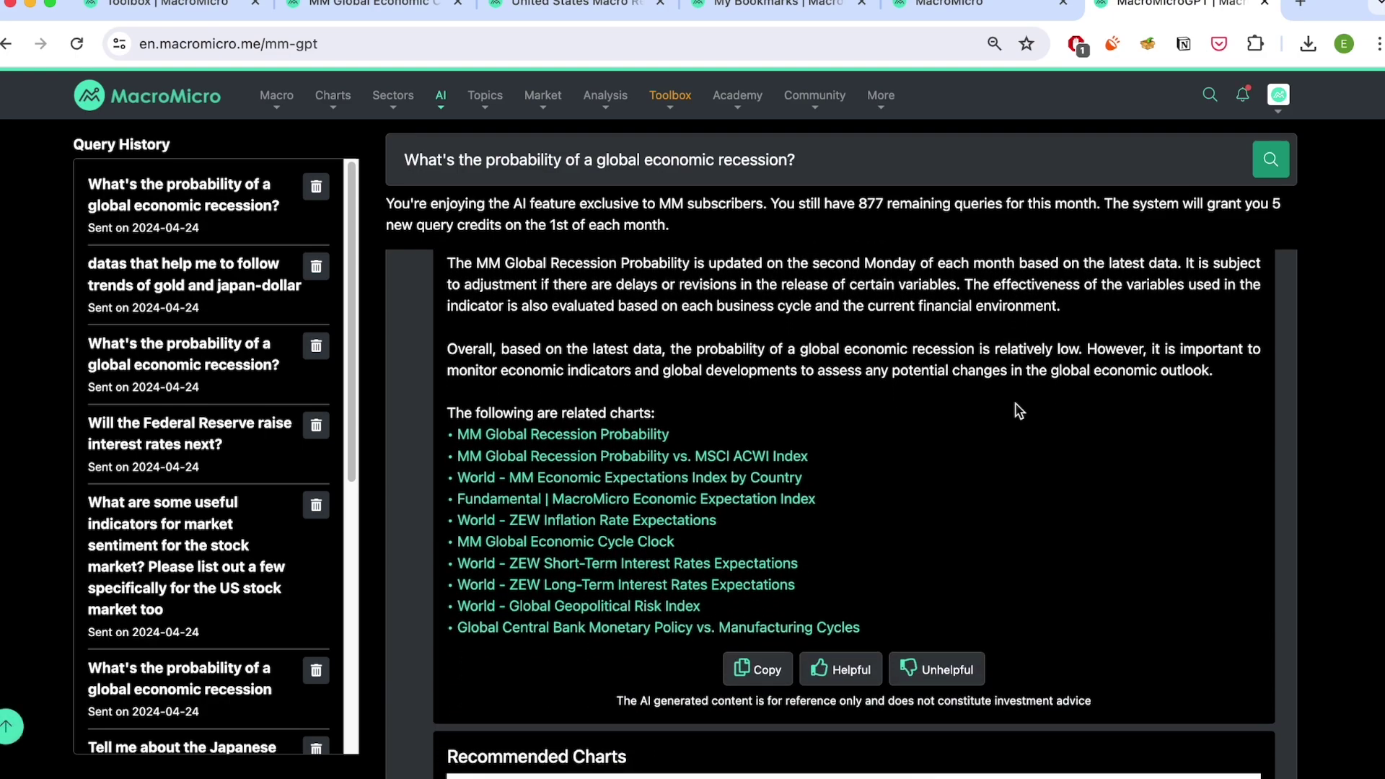
pyautogui.scroll(-4, 1019, 412)
pyautogui.scroll(-5, 1095, 400)
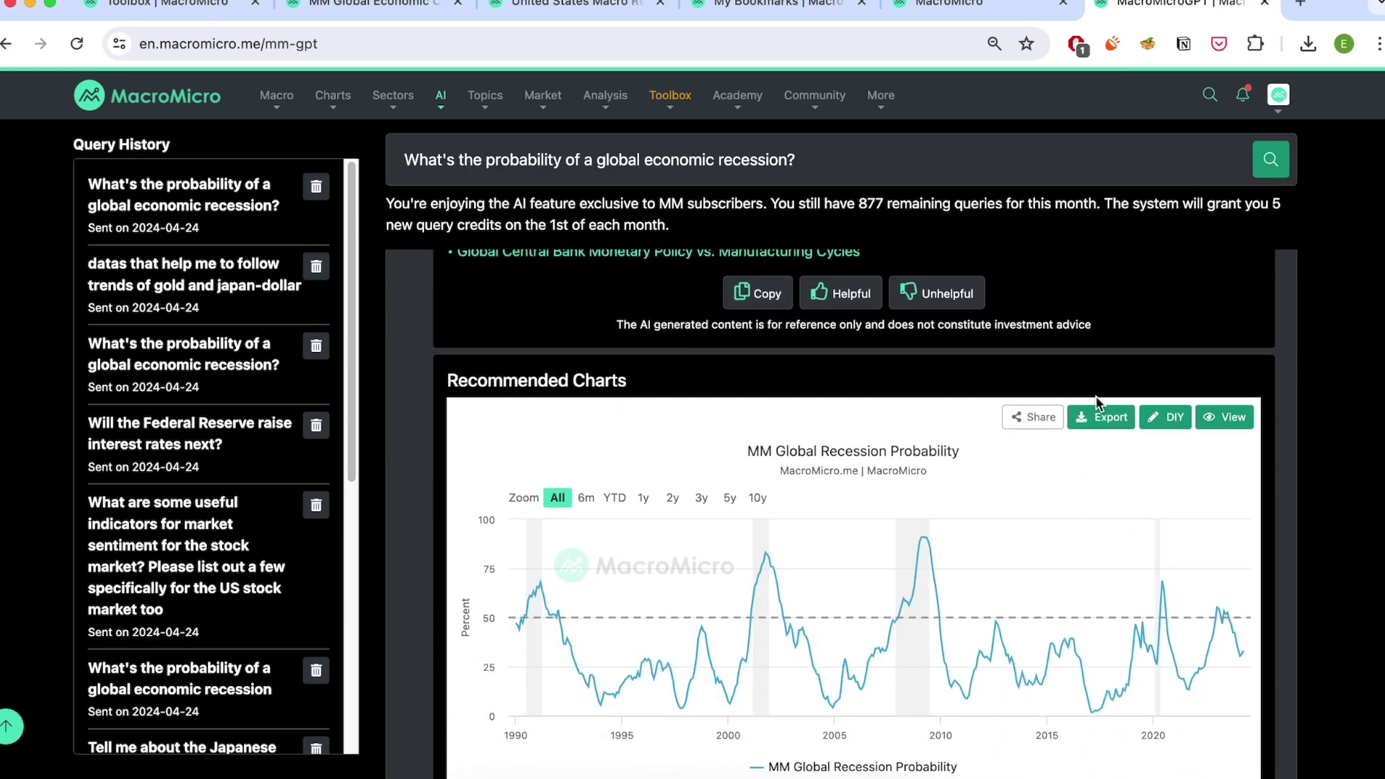
pyautogui.scroll(-20, 1097, 401)
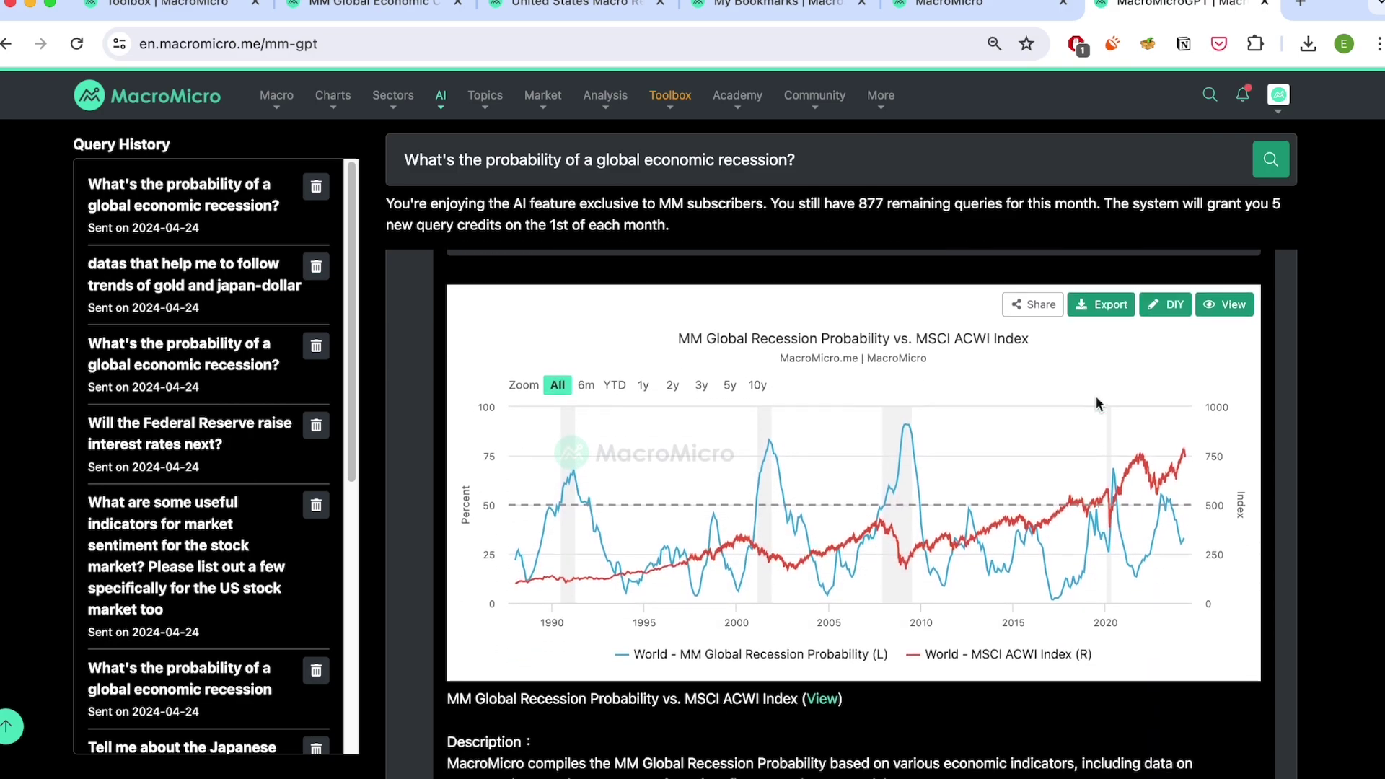
pyautogui.scroll(-15, 1081, 445)
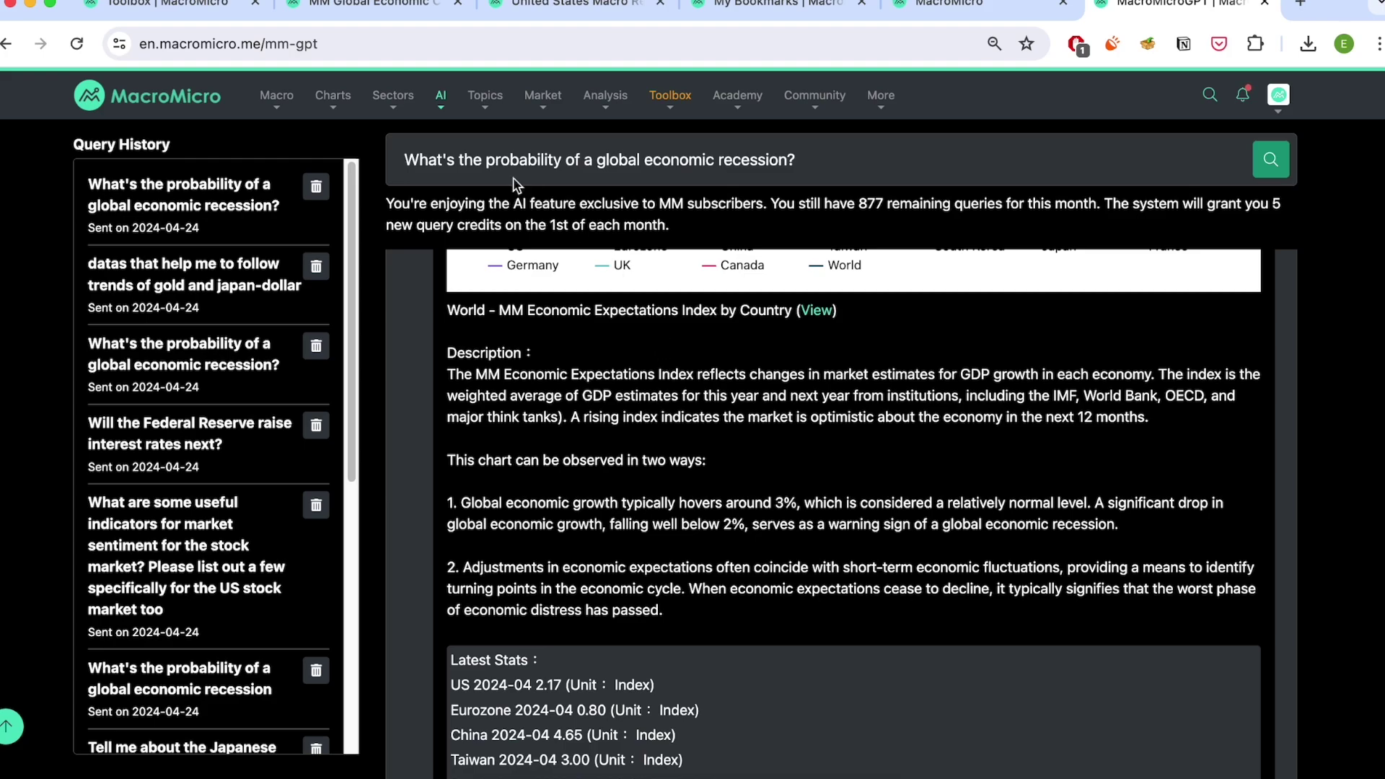
pyautogui.moveTo(390, 113)
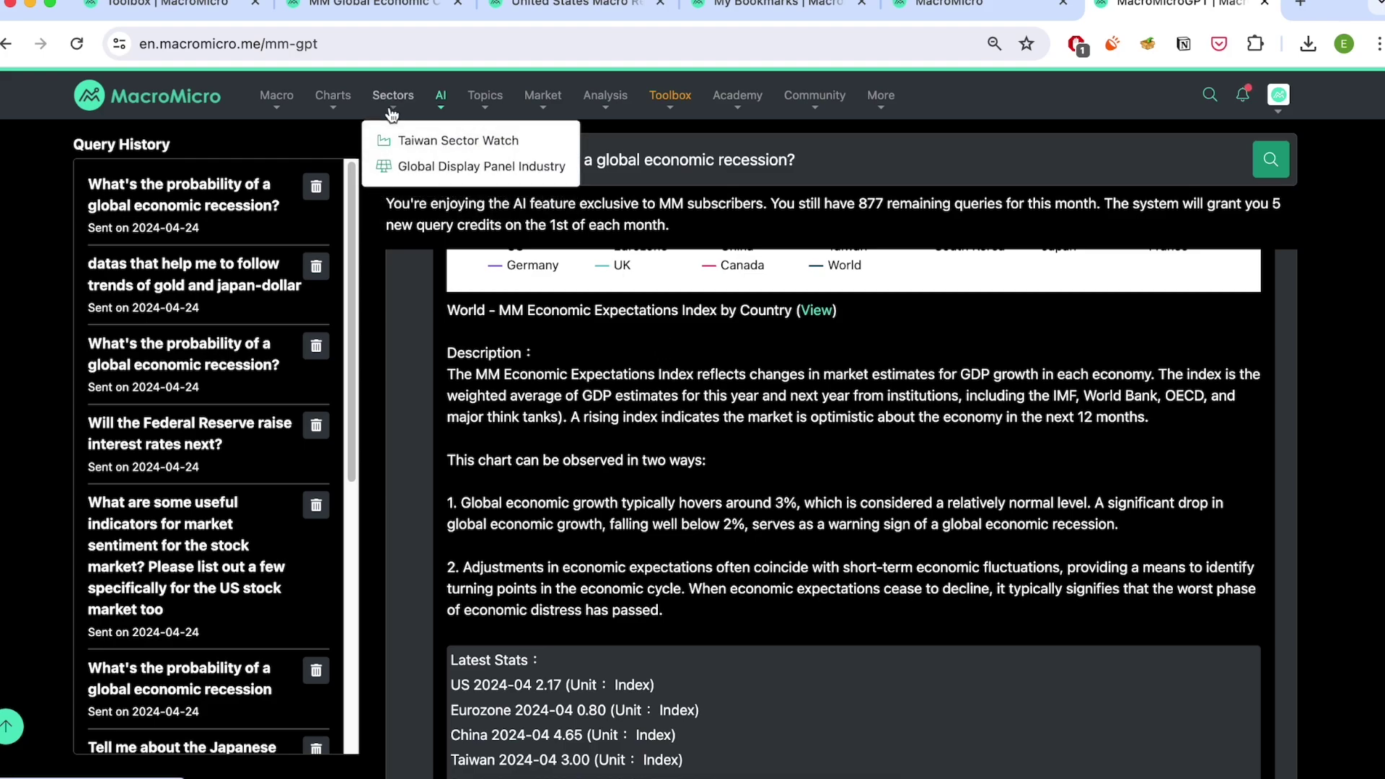
pyautogui.moveTo(543, 112)
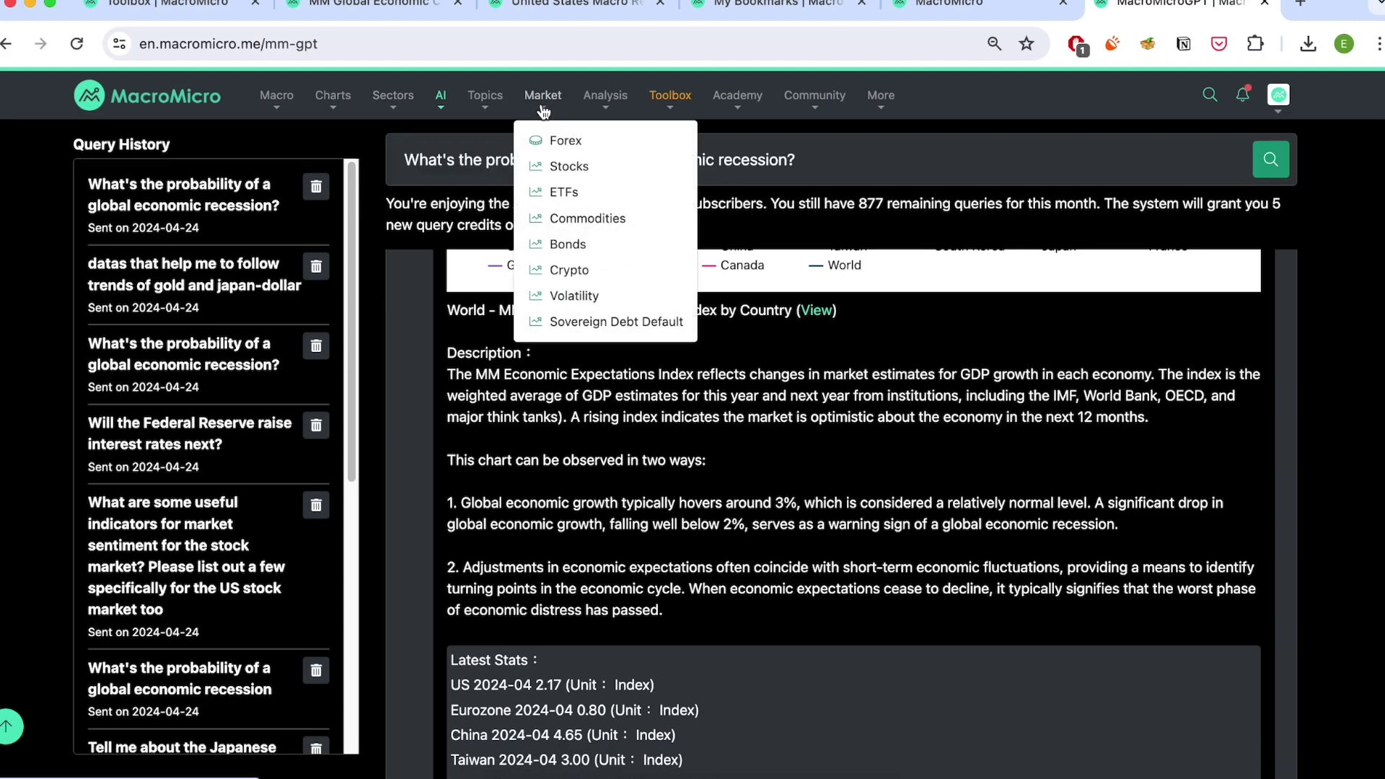
pyautogui.moveTo(490, 112)
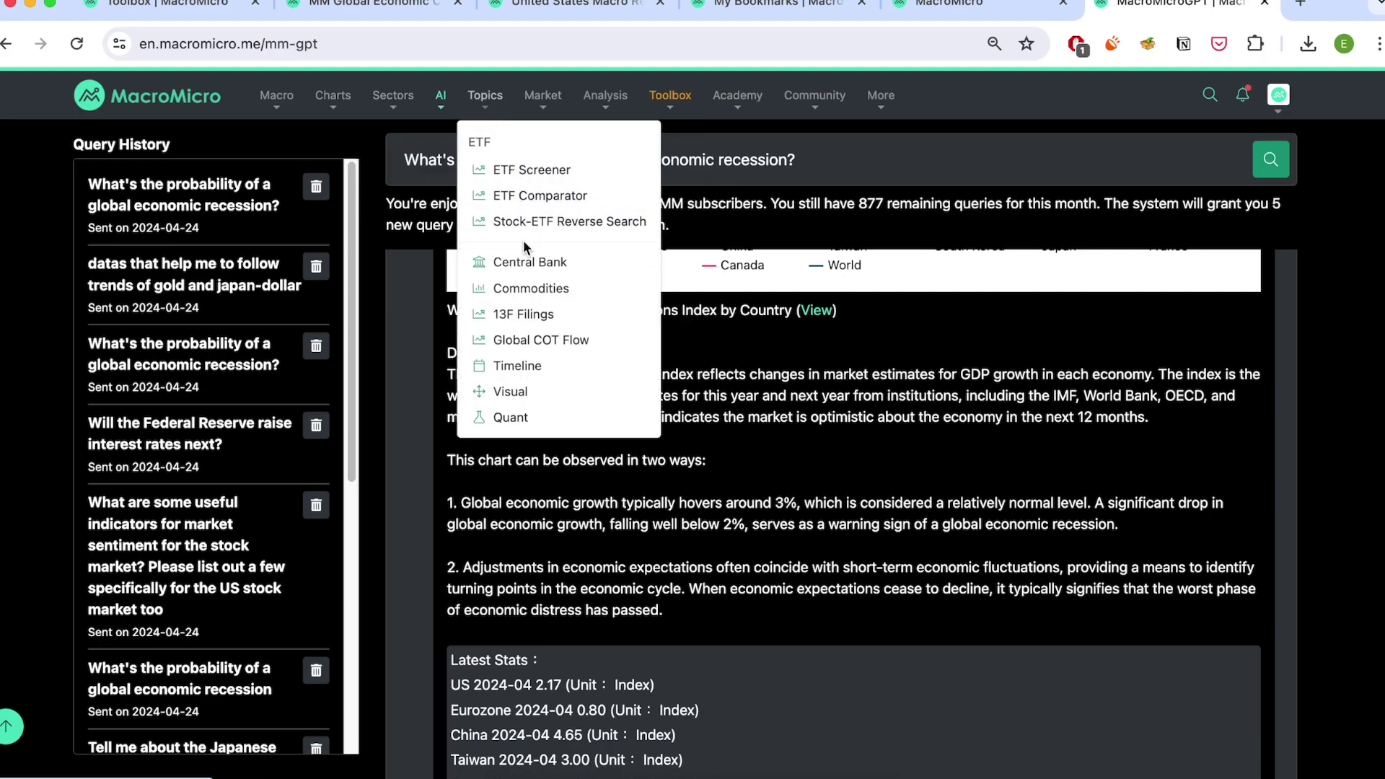